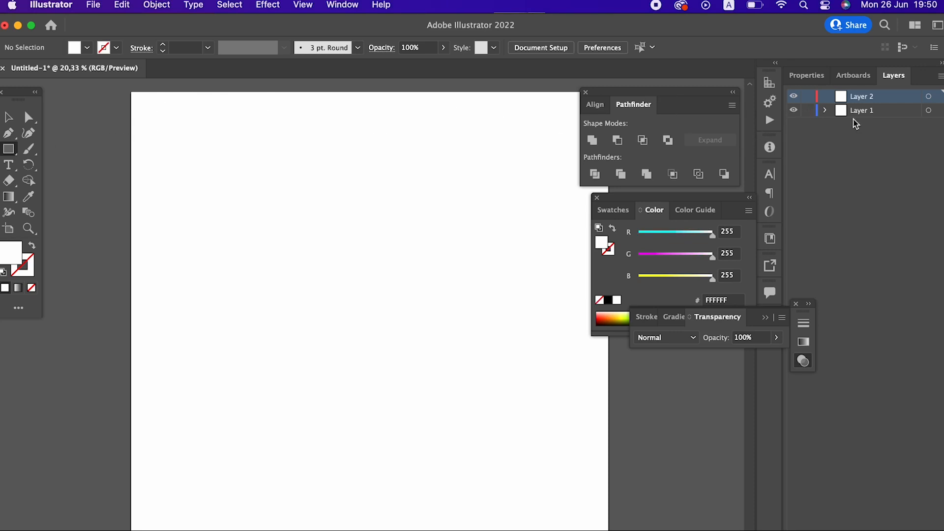
Step: Lock Layer 1 and draw a large circle on Layer 2 in the middle area of the artboard
left_click(807, 111)
left_click(3, 149)
left_click(74, 169)
left_click_drag(260, 188, 514, 440)
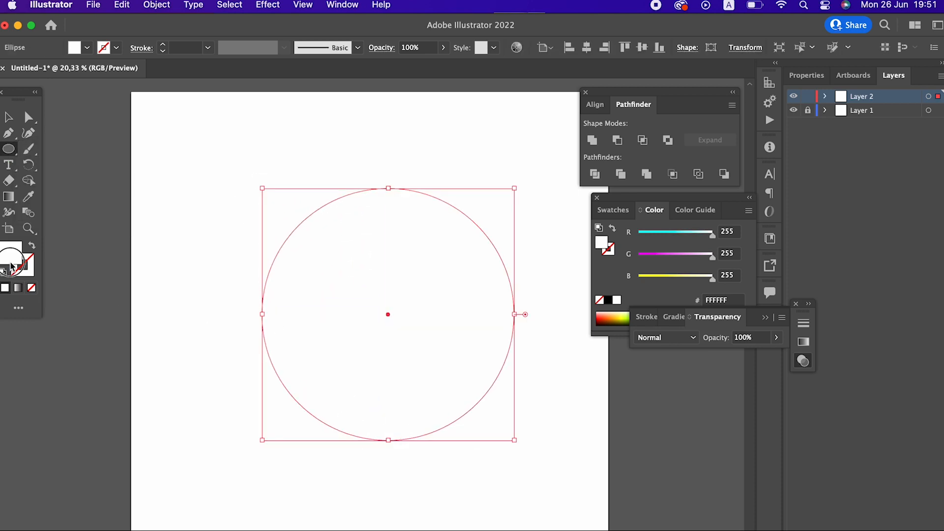
Step: Fill the circle with green 40A338
double_click(10, 266)
mouse_move(215, 170)
left_mouse_down()
mouse_move(221, 133)
mouse_move(219, 177)
mouse_move(217, 168)
left_mouse_up()
left_click_drag(98, 113, 130, 120)
mouse_move(211, 168)
left_mouse_down()
mouse_move(211, 187)
mouse_move(212, 176)
left_mouse_up()
left_click(320, 65)
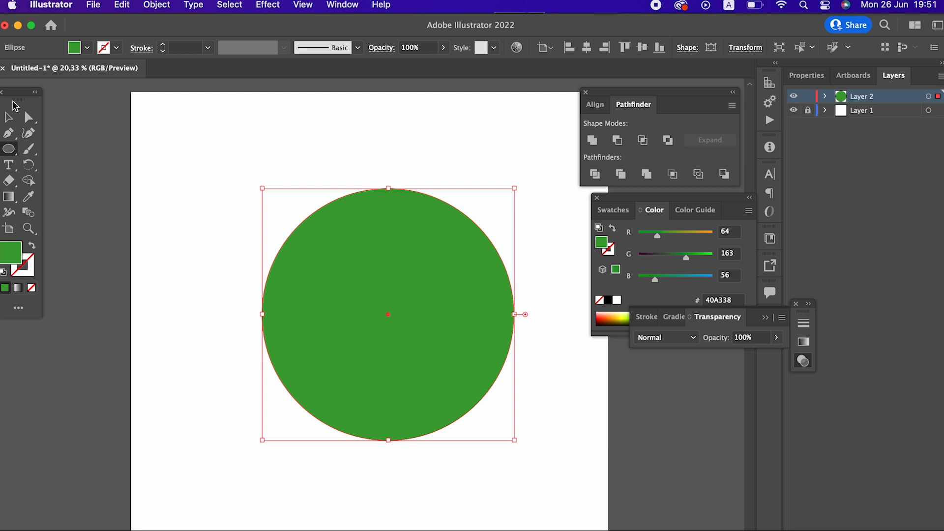
Step: Shrink the green circle to about three quarters of its size and centre it horizontally and vertically on the artboard
left_click(9, 117)
left_click_drag(516, 441, 481, 406)
left_click(591, 49)
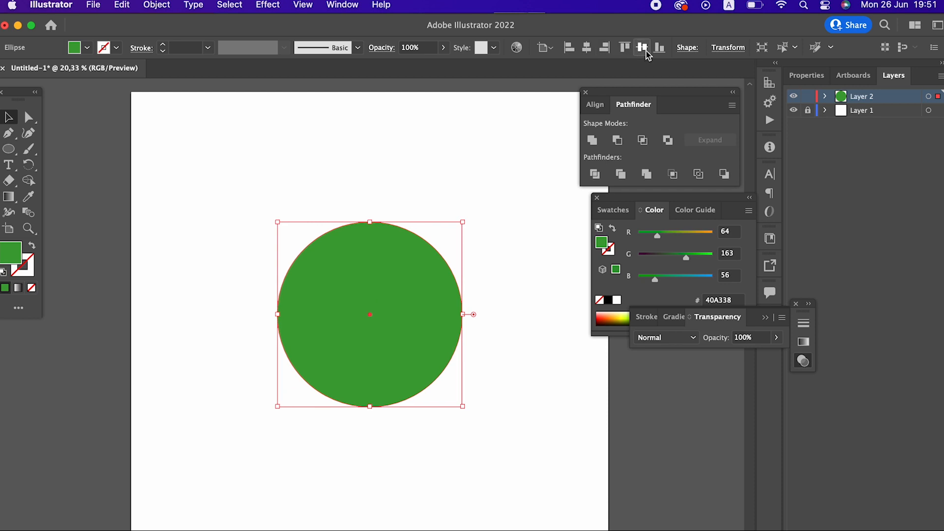
left_click(641, 47)
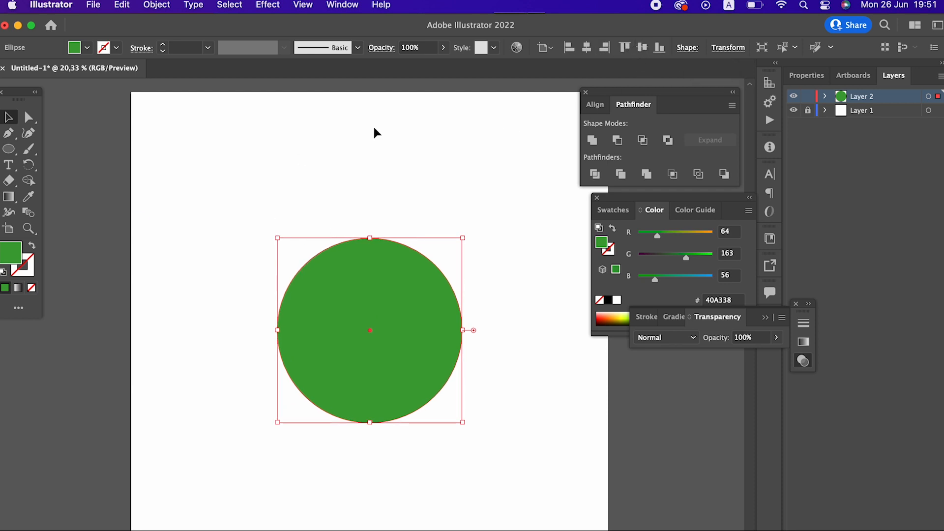
left_click(123, 13)
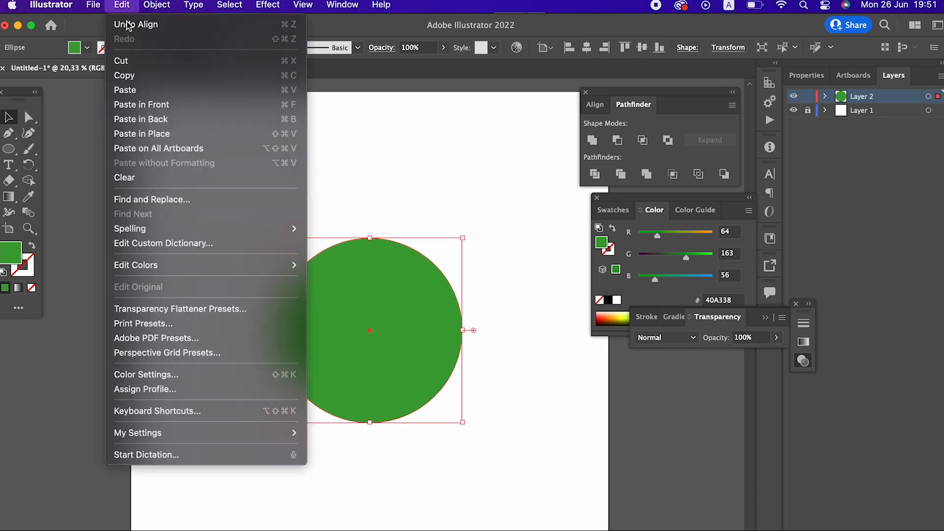
left_click(135, 87)
left_click(428, 371)
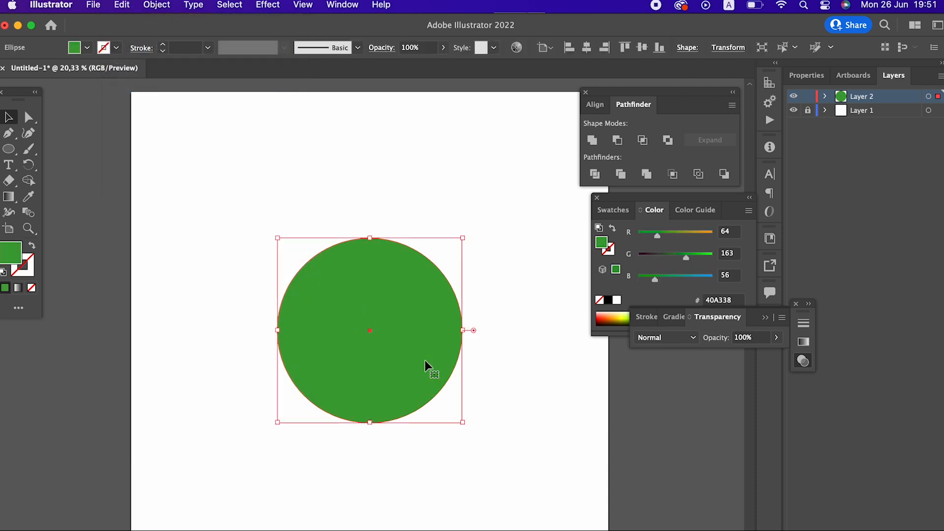
Step: Paste a copy of the circle in front, shift it sideways, and intersect both circles into a pointed leaf shape
left_click(123, 5)
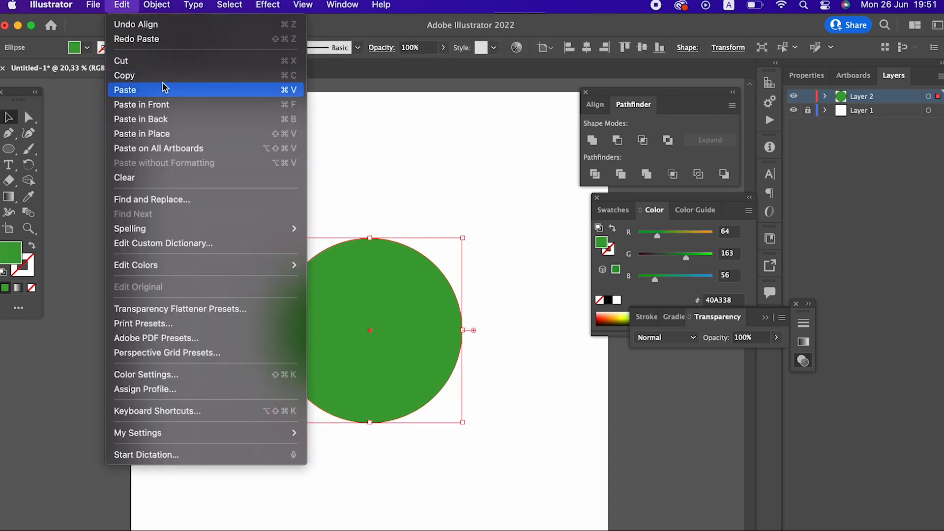
left_click(172, 104)
left_click_drag(384, 341, 459, 341)
left_click_drag(465, 472, 346, 331)
left_click(642, 141)
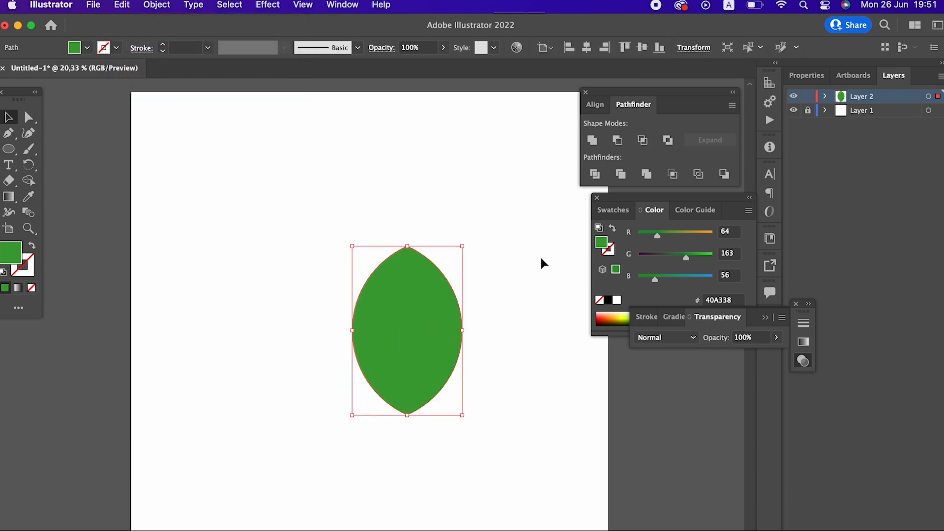
Step: Move the leaf up and to the left, copy it, and paste the copy in front
left_click_drag(412, 372, 353, 316)
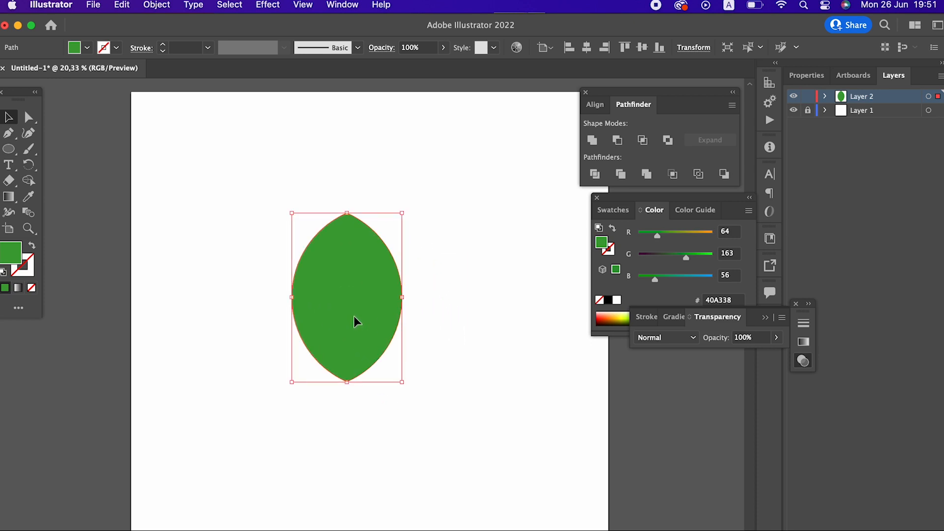
left_click(123, 6)
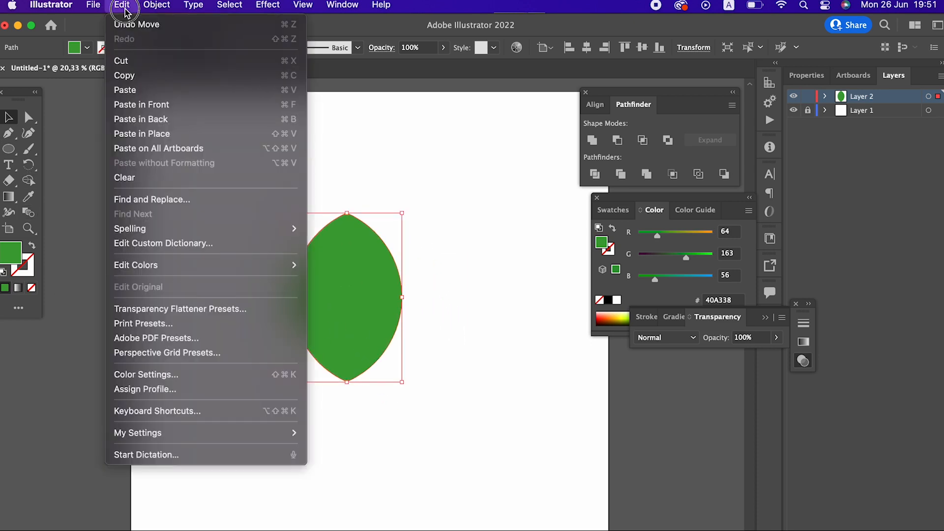
left_click(126, 75)
left_click(122, 5)
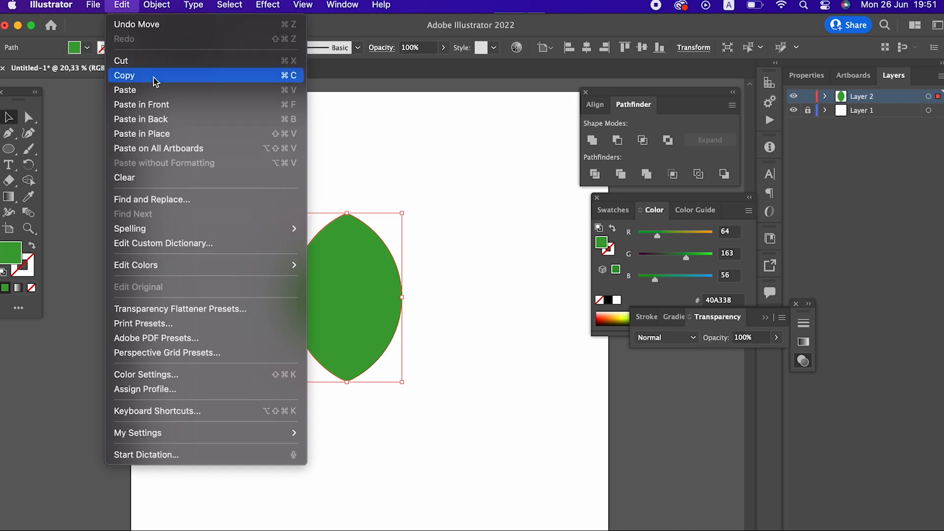
left_click(156, 104)
Step: Move the copied leaf down to the right of the original and tilt it slightly clockwise
left_click_drag(369, 284, 415, 323)
left_click_drag(450, 426, 431, 438)
left_click(431, 438)
mouse_move(372, 355)
left_mouse_down()
mouse_move(376, 341)
mouse_move(371, 356)
left_mouse_up()
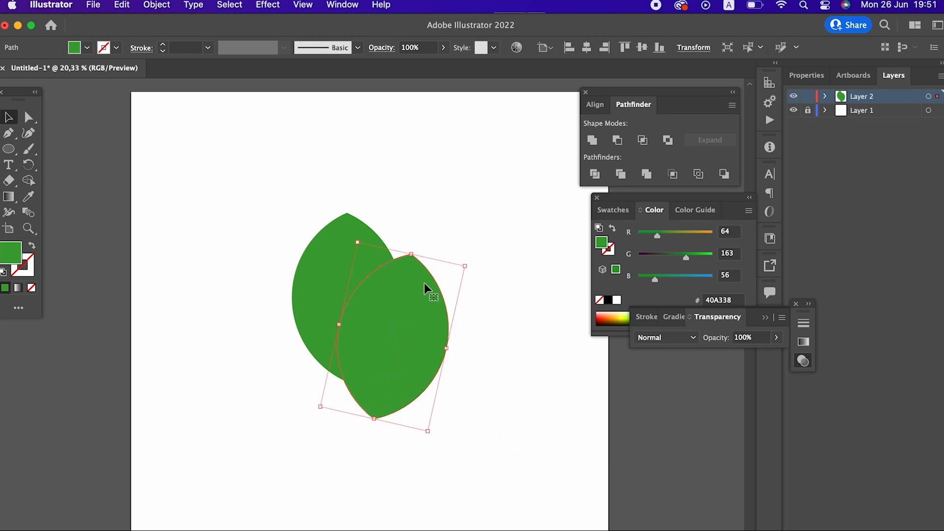
Step: Create a reflected copy of the tilted leaf, place it on the opposite side of the upright leaf, and select both side leaves
left_click(131, 6)
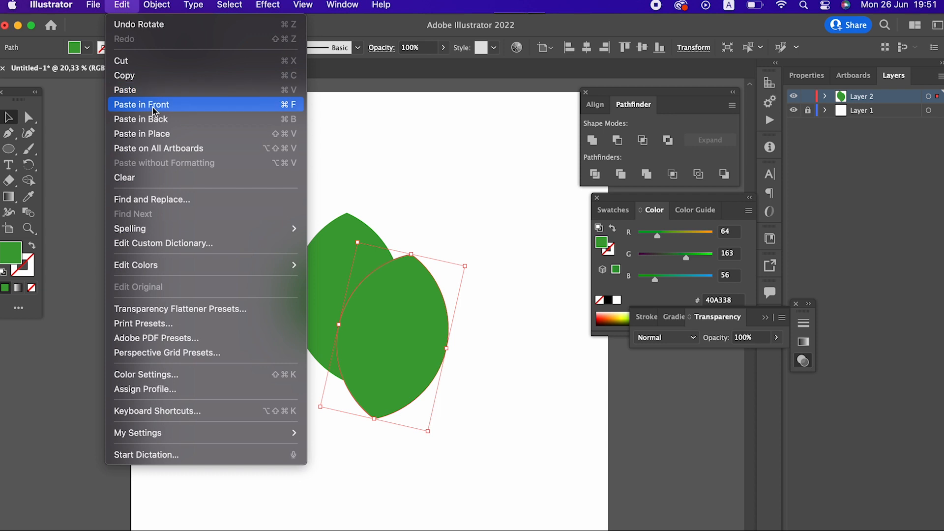
mouse_move(157, 5)
mouse_move(231, 24)
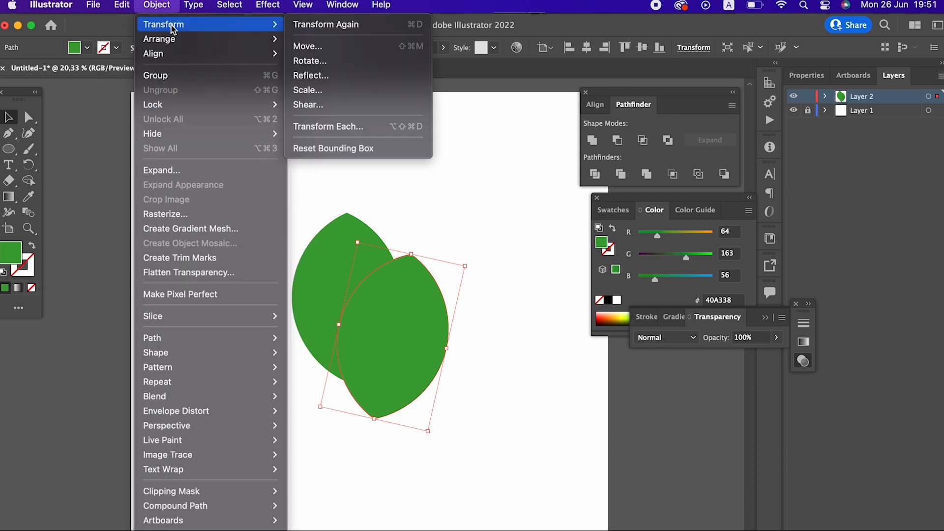
left_click(372, 78)
left_click(151, 435)
left_click_drag(378, 367, 314, 348)
left_click(412, 290, "shift")
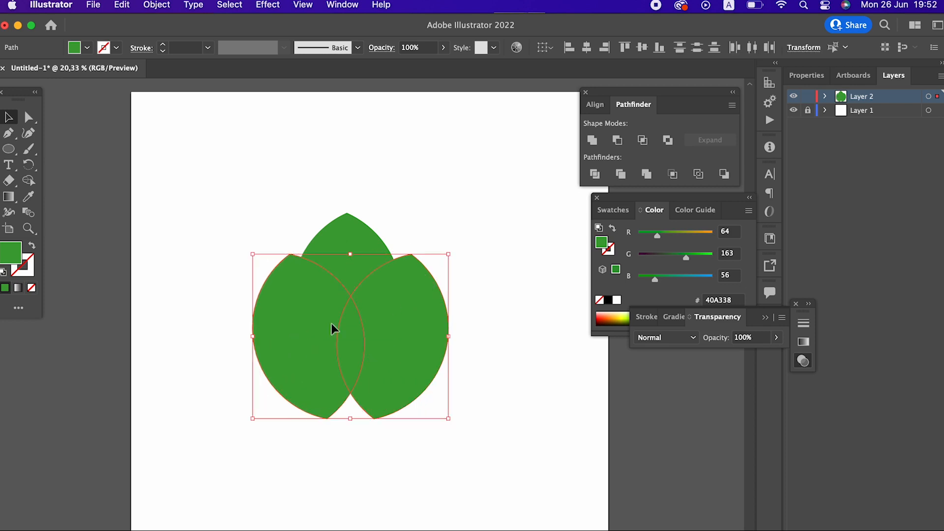
Step: Fill the upright middle leaf with the darker green 37892E
left_click(322, 240)
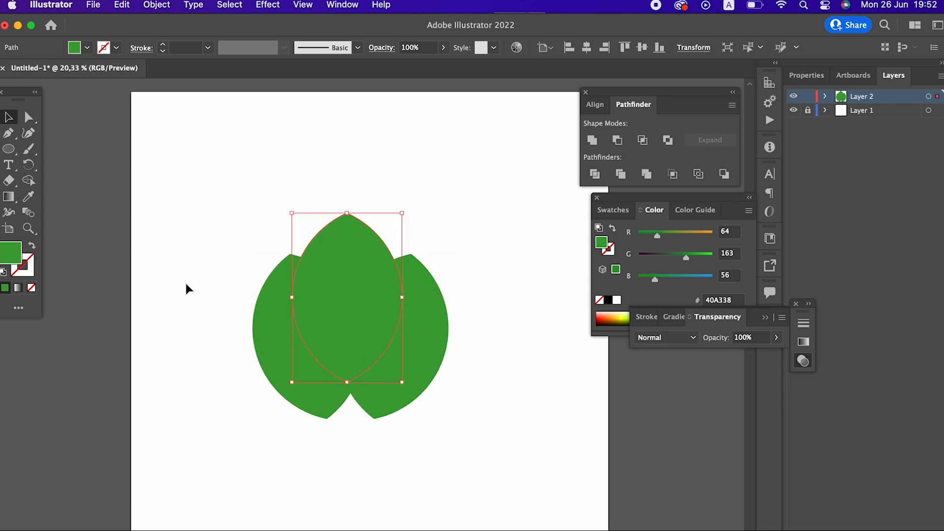
double_click(15, 255)
left_click_drag(144, 125, 131, 138)
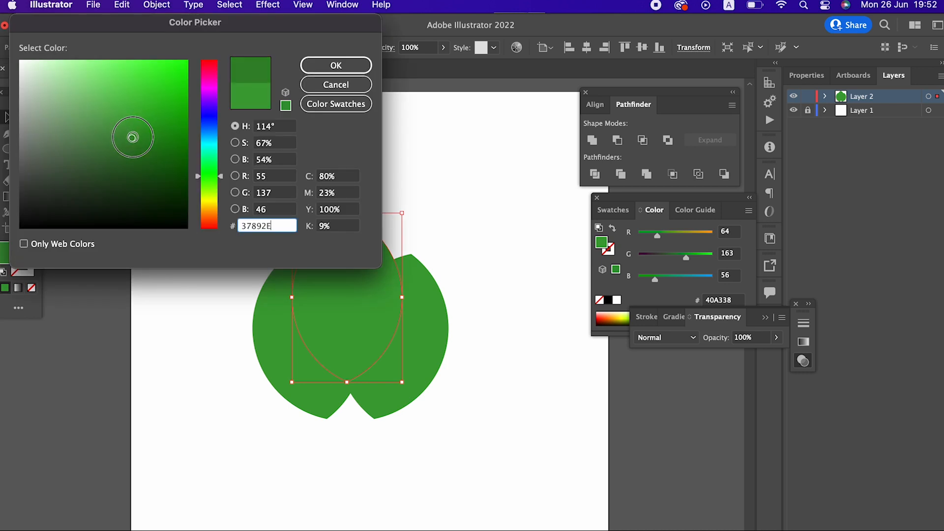
left_click(352, 67)
left_click(513, 273)
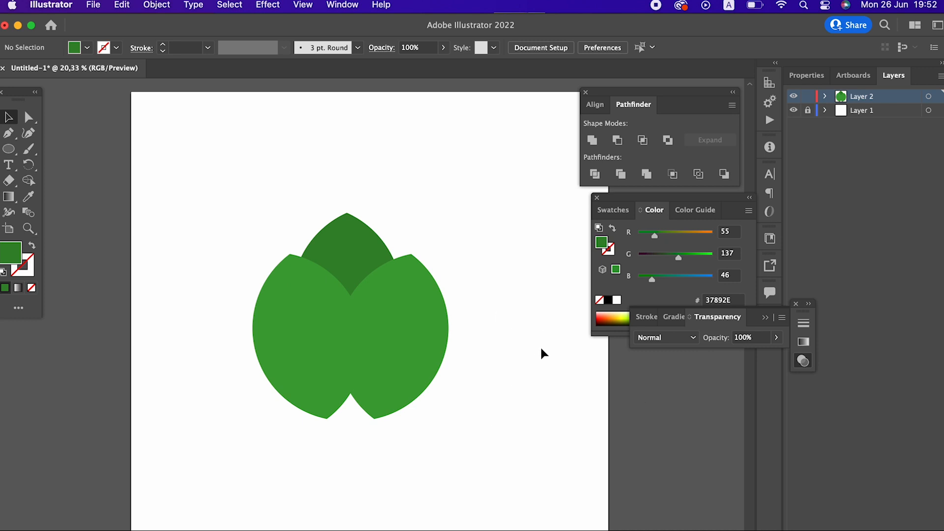
Step: Select the two tilted side leaves and group them
left_click_drag(449, 385, 455, 332)
left_click_drag(428, 252, 411, 327)
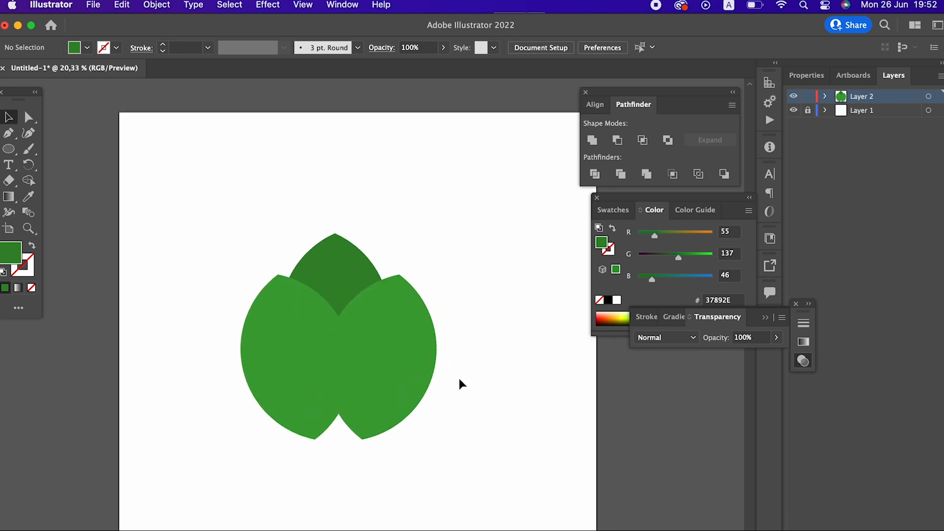
left_click_drag(459, 378, 200, 283)
left_click(415, 400)
left_click(260, 356, "shift")
left_click(156, 4)
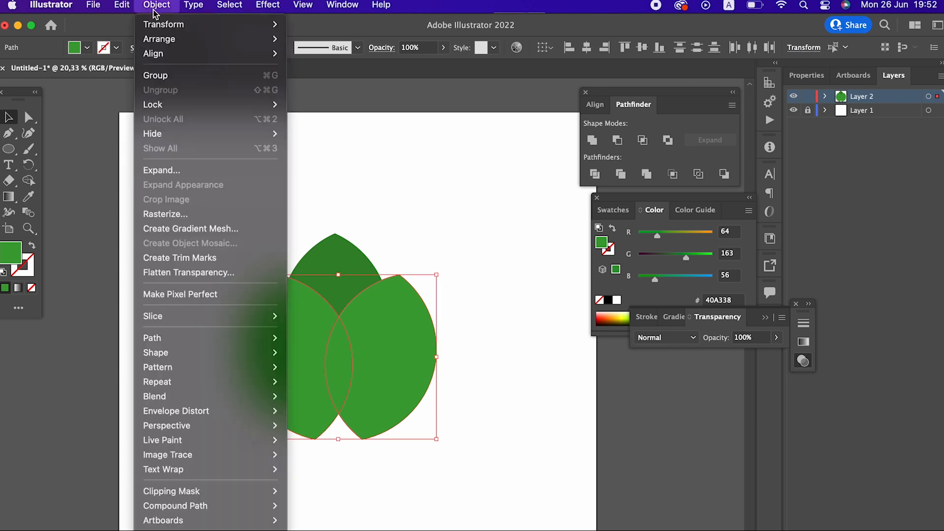
left_click(163, 76)
Step: Centre the middle leaf and the side-leaf group horizontally on the artboard, and move the whole plant higher
left_click(349, 258, "shift")
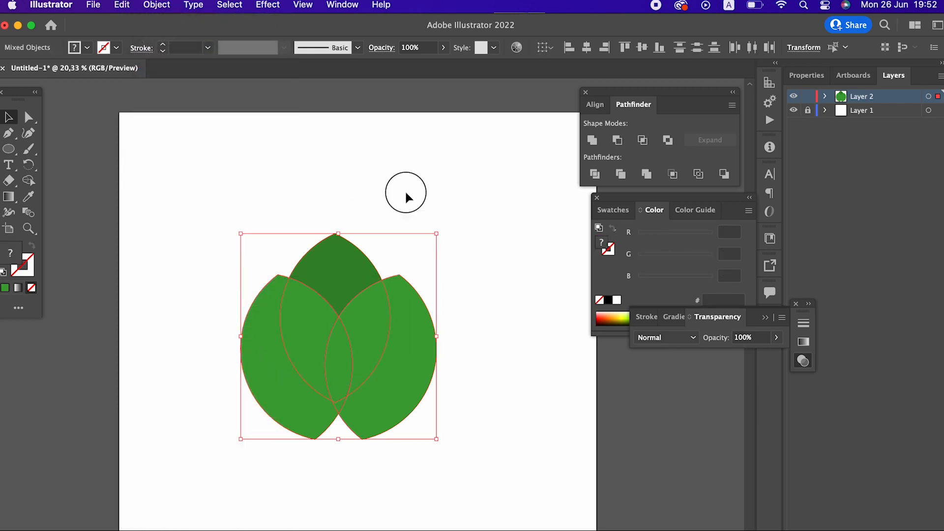
left_click(545, 47)
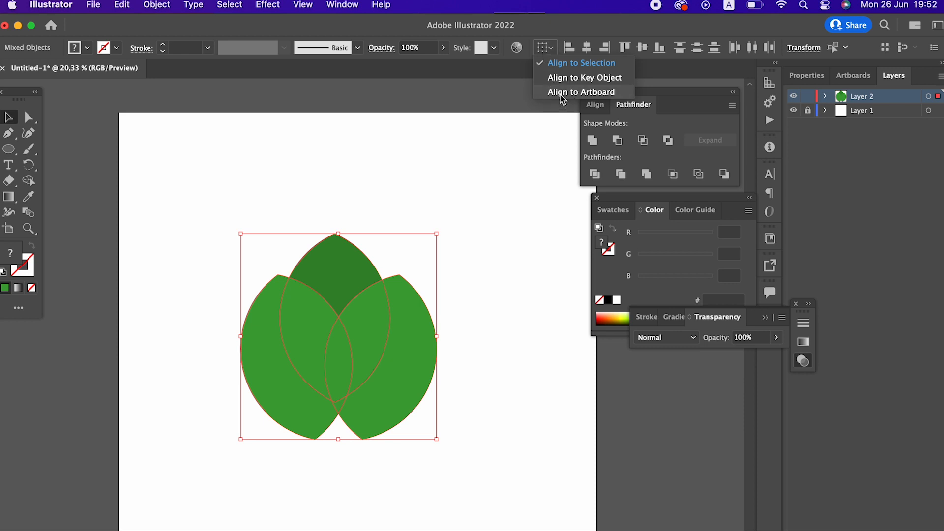
left_click(573, 90)
left_click(587, 47)
left_click_drag(423, 366, 396, 314)
left_click(494, 423)
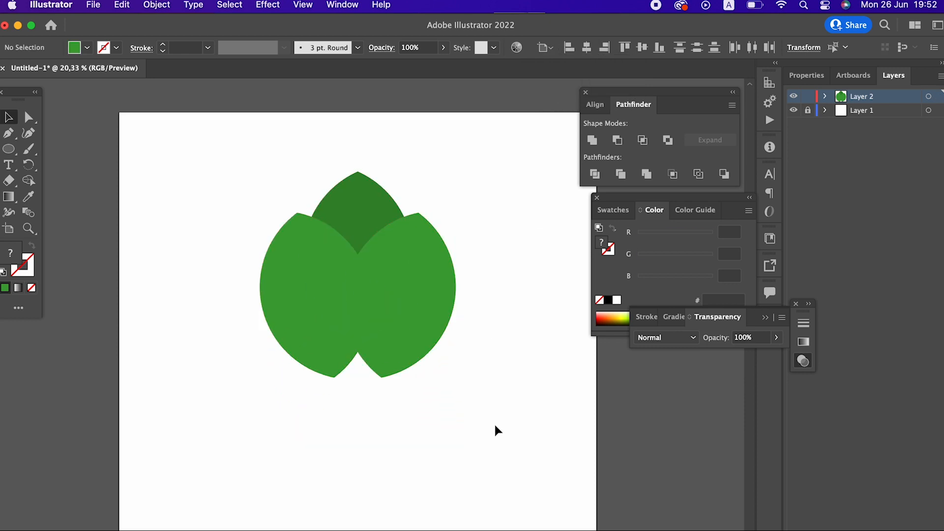
Step: Draw a thin rectangle as wide as the leaves below them for the pot rim and fill it with 97C4BC
left_click_drag(494, 423, 461, 387)
left_click_drag(9, 149, 42, 149)
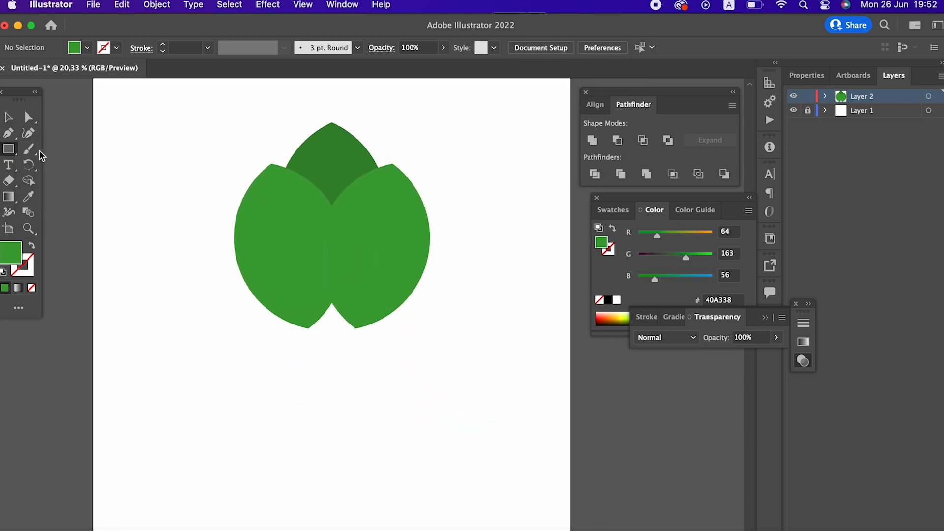
left_click_drag(234, 367, 430, 392)
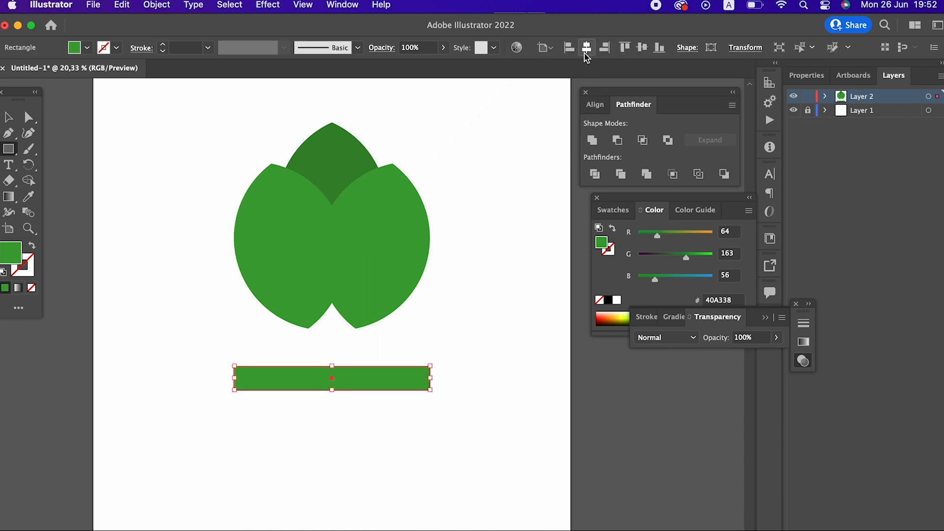
double_click(12, 253)
left_click_drag(209, 154, 209, 149)
left_click_drag(39, 118, 58, 98)
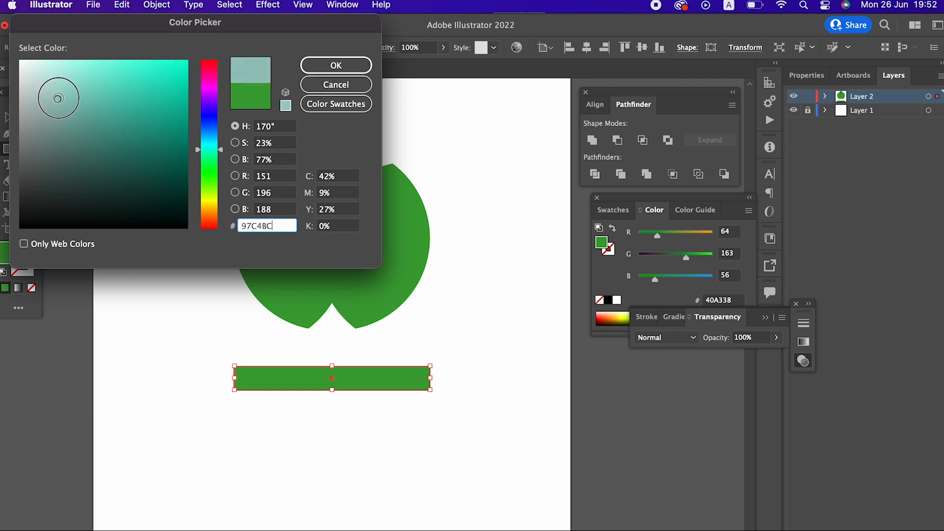
left_click(357, 68)
Step: Draw a taller, narrower rectangle directly beneath the rim as the pot body
left_click(8, 116)
left_click(452, 482)
left_click(9, 148)
left_click_drag(260, 389, 411, 530)
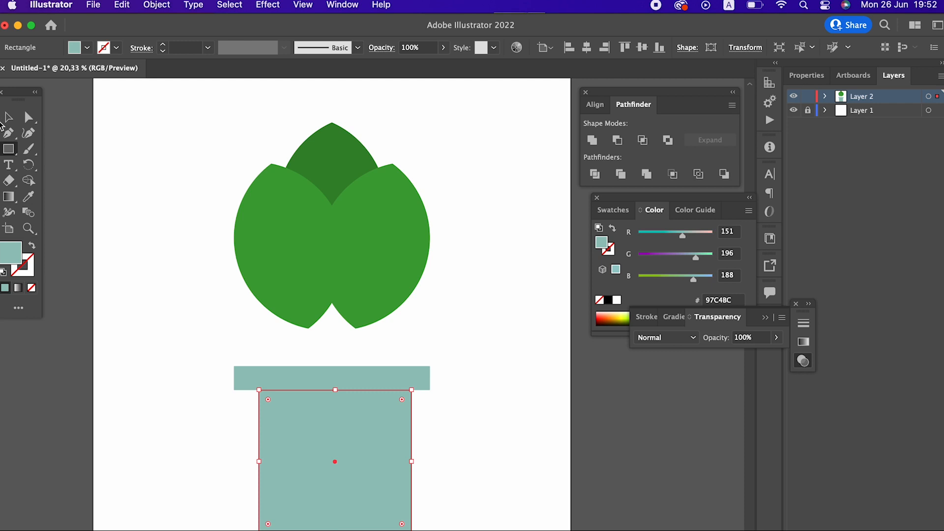
Step: Select all the artwork and centre it horizontally on the artboard
left_click(6, 120)
key("super+a")
left_click(587, 49)
left_click(426, 476)
Step: Taper the pot body with the Free Transform tool so that its base is narrower than its top
left_click(380, 483)
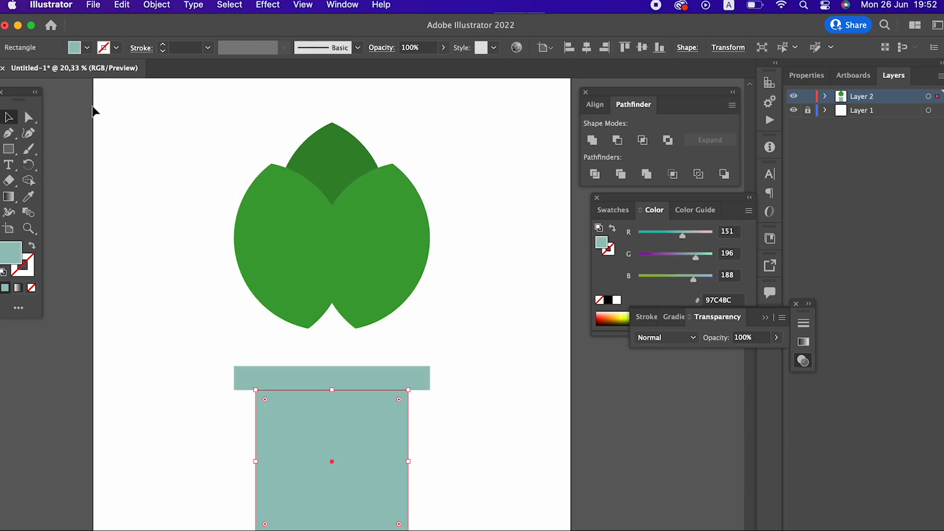
key("e")
left_click(78, 207)
left_click_drag(255, 527, 283, 529)
key("v")
Step: Scale the pot rim and body down together to about three quarters of their size, keeping them centred under the leaves
left_click_drag(457, 408, 282, 343)
left_click_drag(429, 530, 400, 501)
left_click_drag(491, 483, 200, 241)
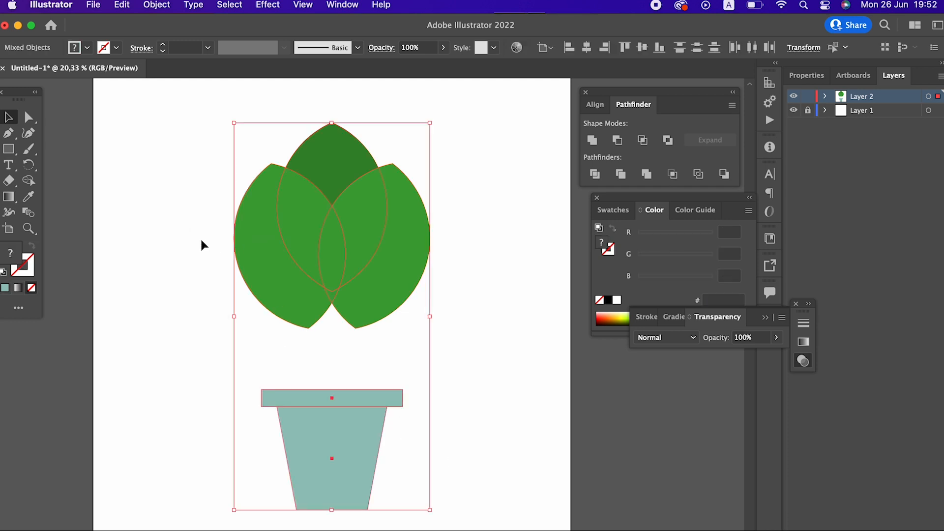
left_click(509, 311)
Step: Recolour the pot's rim and body with pale yellow E2E2AA
key("z")
left_click_drag(311, 452, 322, 382)
key("space")
key("v")
left_click(330, 338)
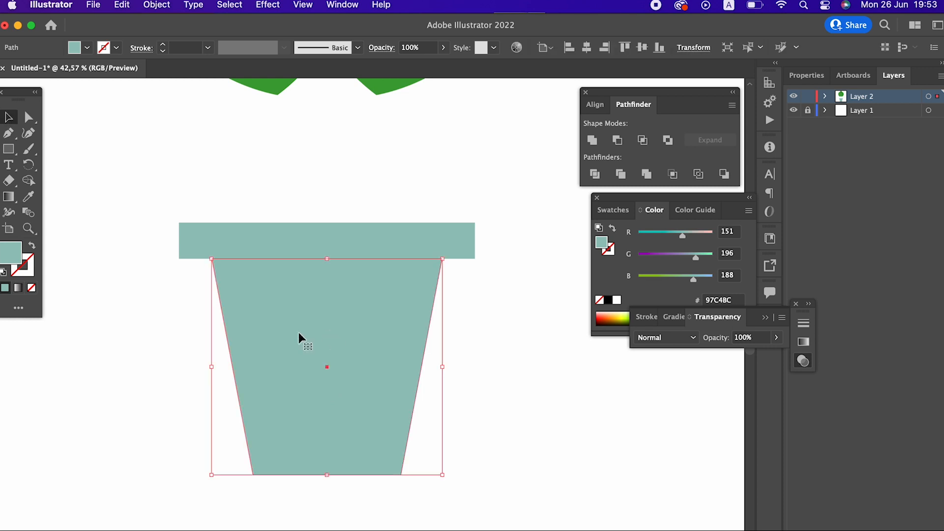
left_click(293, 244, "shift")
double_click(15, 259)
left_click_drag(207, 171, 209, 201)
left_click_drag(65, 83, 61, 78)
left_click(320, 66)
left_click(491, 167)
Step: Change the fill of the pot's rim and body to light green CBDB9C
key("z")
mouse_move(529, 182)
left_mouse_down()
mouse_move(398, 248)
mouse_move(384, 245)
left_mouse_up()
left_click_drag(402, 238, 369, 395)
key("v")
left_click_drag(210, 274, 419, 443)
double_click(11, 267)
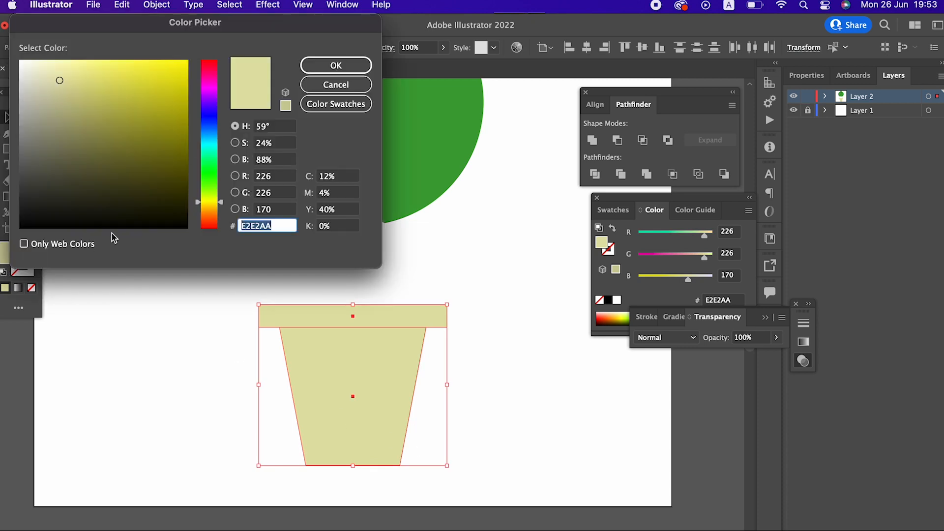
left_click_drag(210, 205, 209, 193)
left_click(68, 83)
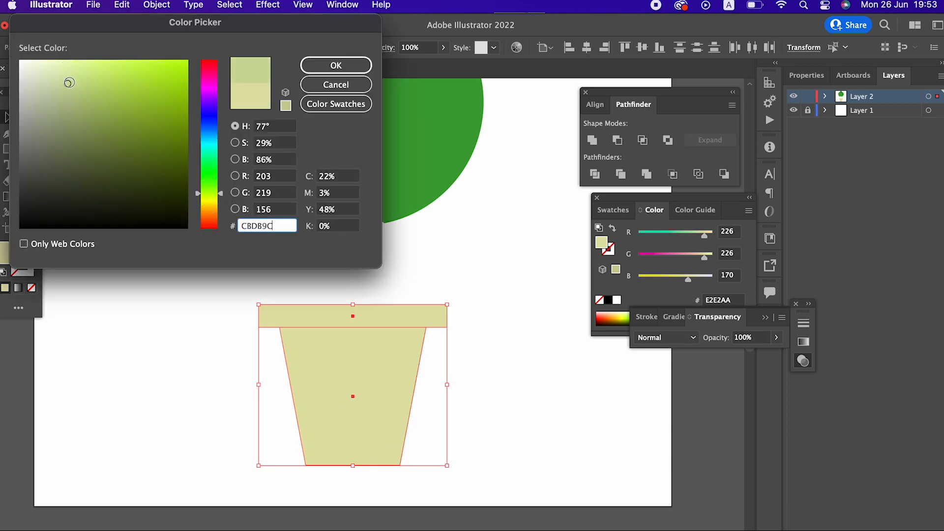
left_click(334, 64)
left_click(523, 424)
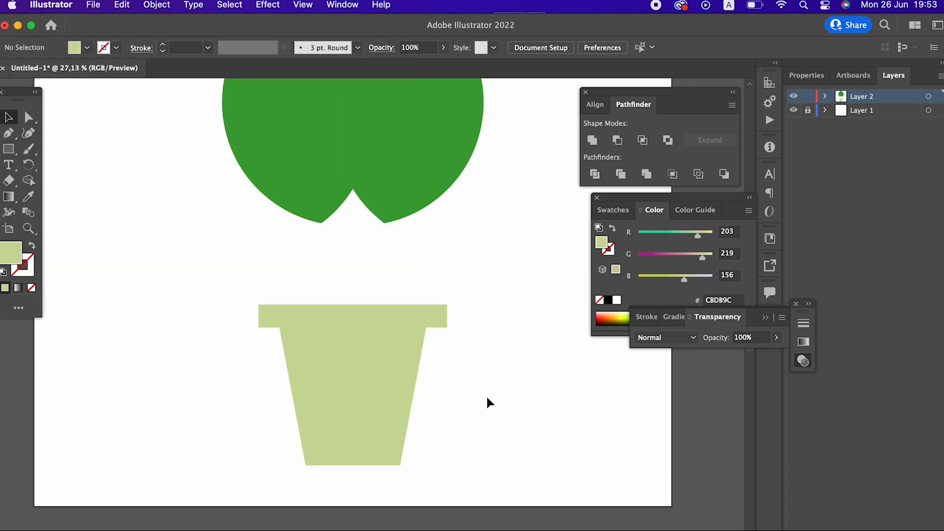
Step: Draw a rectangle across the pot directly below the rim and fill it with olive green 99AA59
key("z")
left_click_drag(313, 355, 382, 386)
key("space")
left_click_drag(428, 424, 391, 360)
left_click(9, 148)
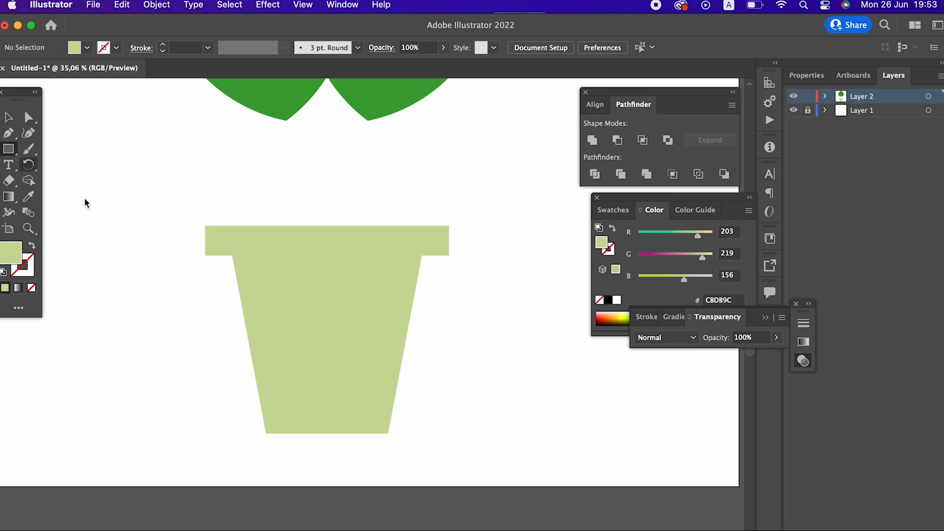
left_click_drag(205, 256, 453, 289)
double_click(7, 254)
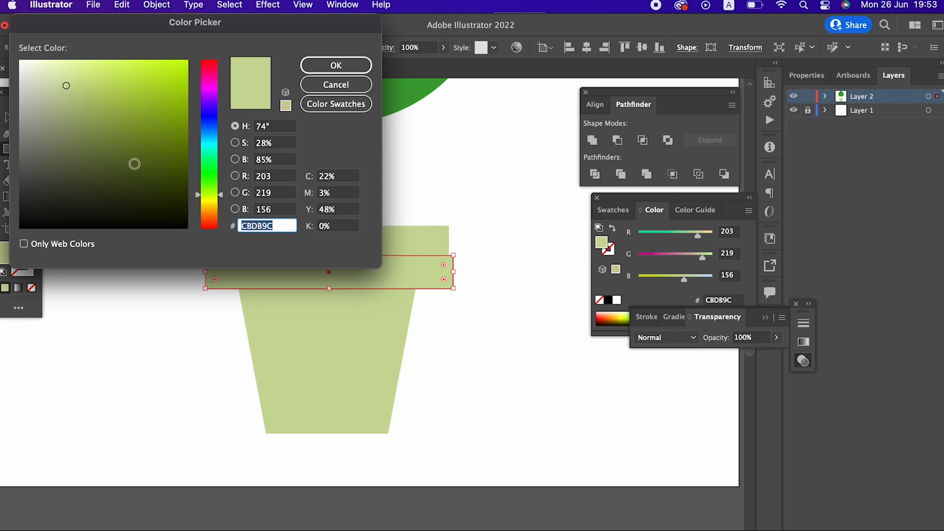
mouse_move(102, 104)
left_mouse_down()
mouse_move(95, 101)
mouse_move(99, 116)
left_mouse_up()
left_click(336, 64)
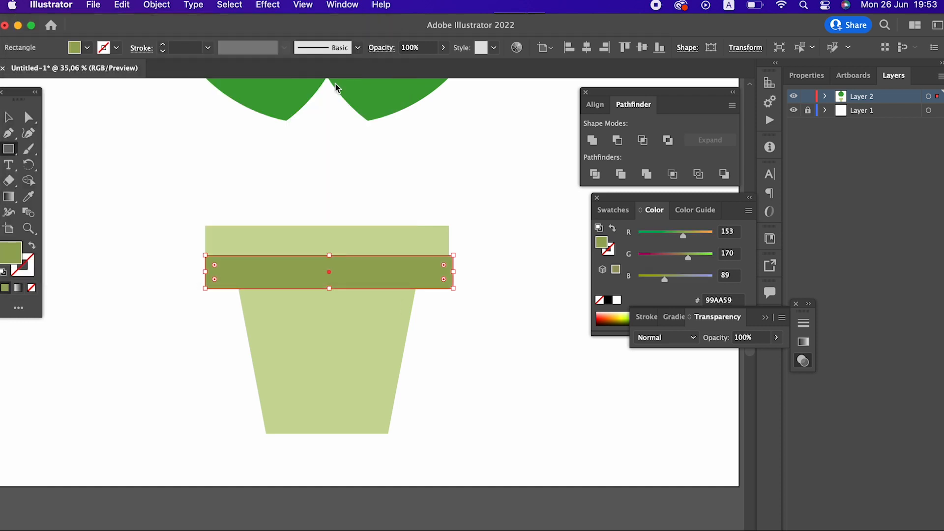
Step: Save the rectangle's olive green R=153 G=170 B=89 as a global swatch and remove the rectangle
left_click(613, 210)
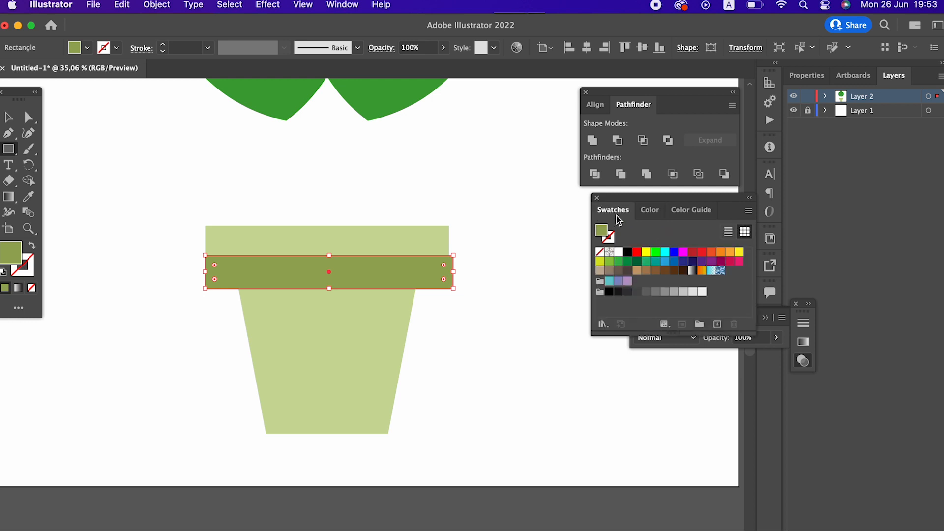
left_click(718, 324)
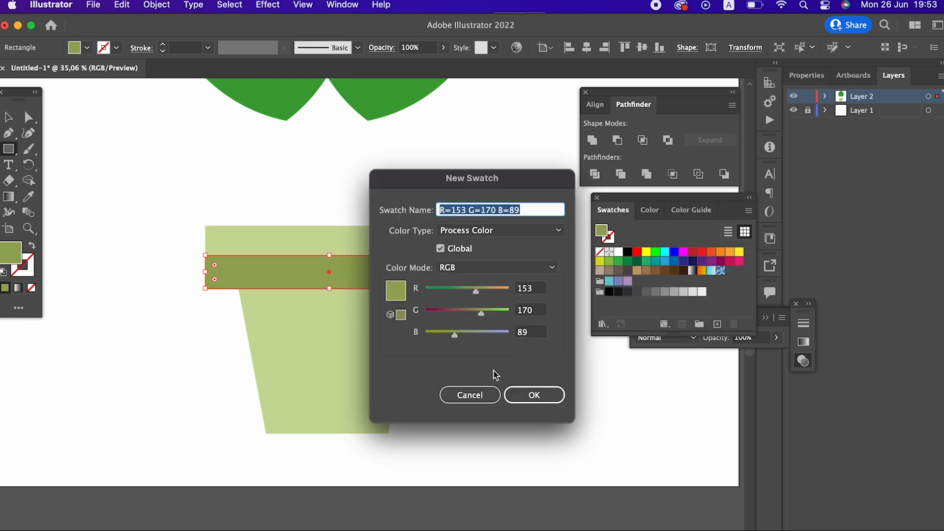
left_click(532, 396)
key("v")
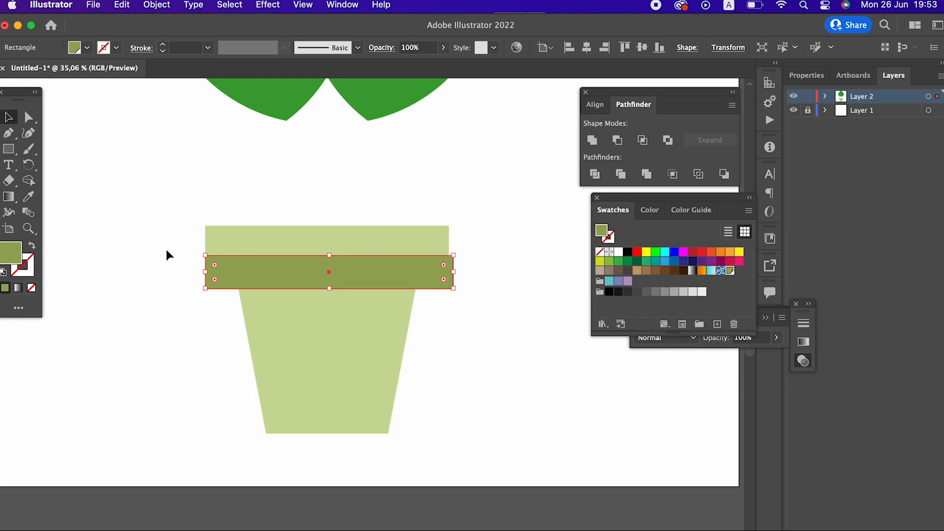
key("super+z")
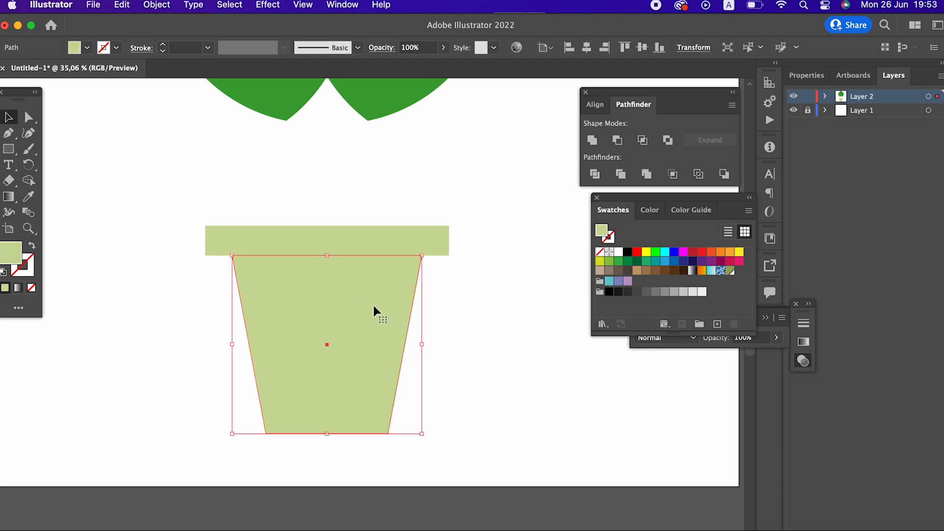
Step: Save the pot body's light green as a swatch and give the body a top-to-bottom linear gradient
left_click(716, 324)
left_click(531, 396)
left_click(8, 197)
left_click(309, 332)
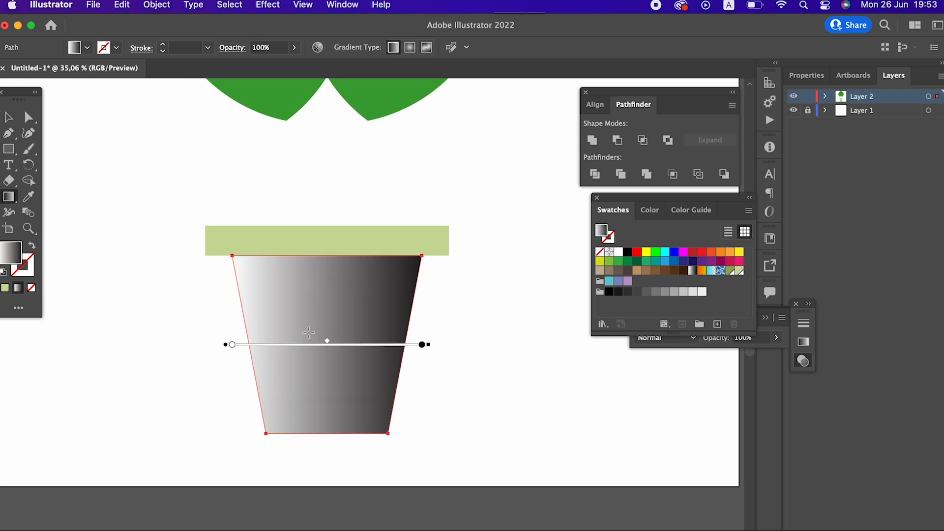
left_click_drag(329, 258, 328, 424)
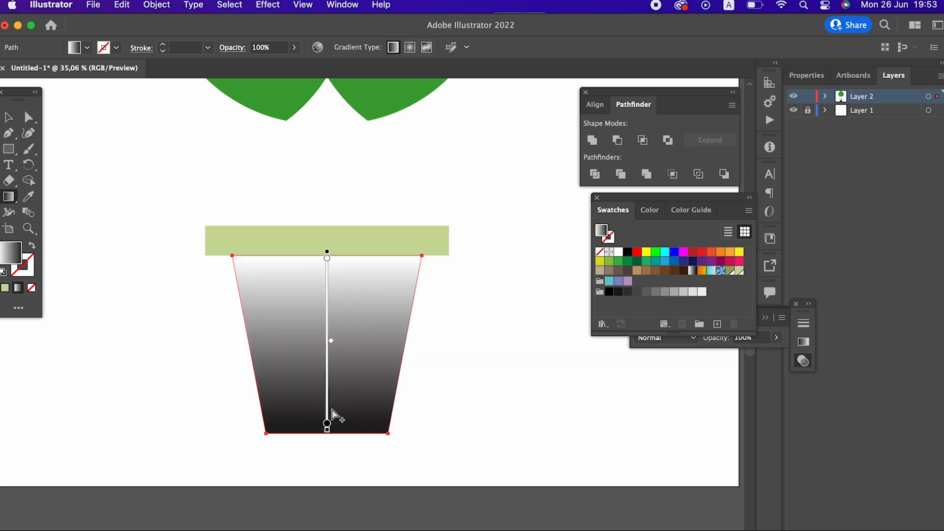
Step: Set the top colour stop of the pot body's gradient to the saved olive green swatch
double_click(327, 256)
left_click(154, 330)
double_click(327, 258)
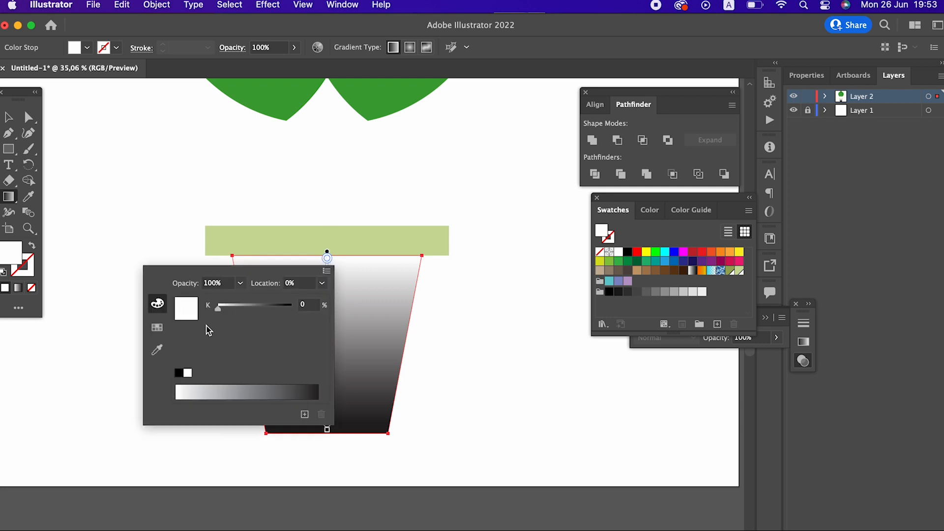
left_click(157, 328)
left_click(252, 319)
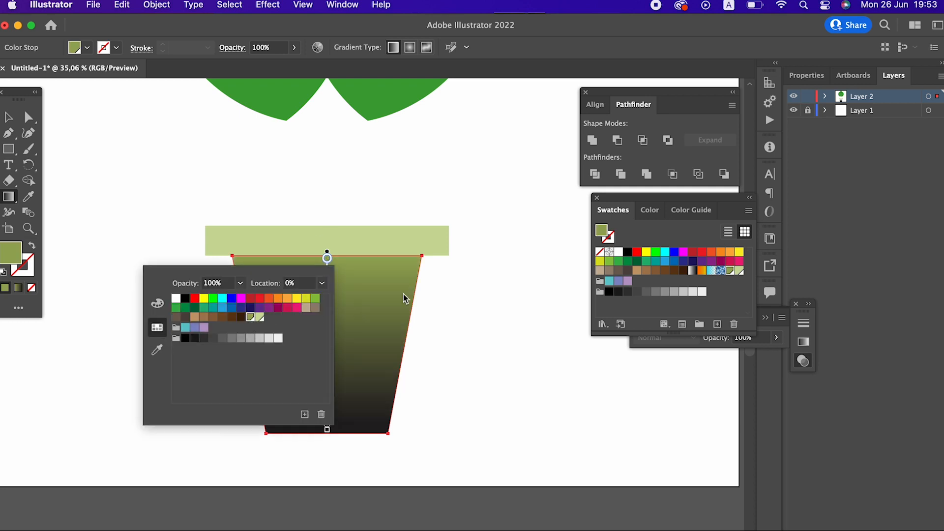
left_click(356, 309)
Step: Set the pot gradient's bottom stop to the saved light green swatch and move its midpoint up close to the rim
double_click(327, 424)
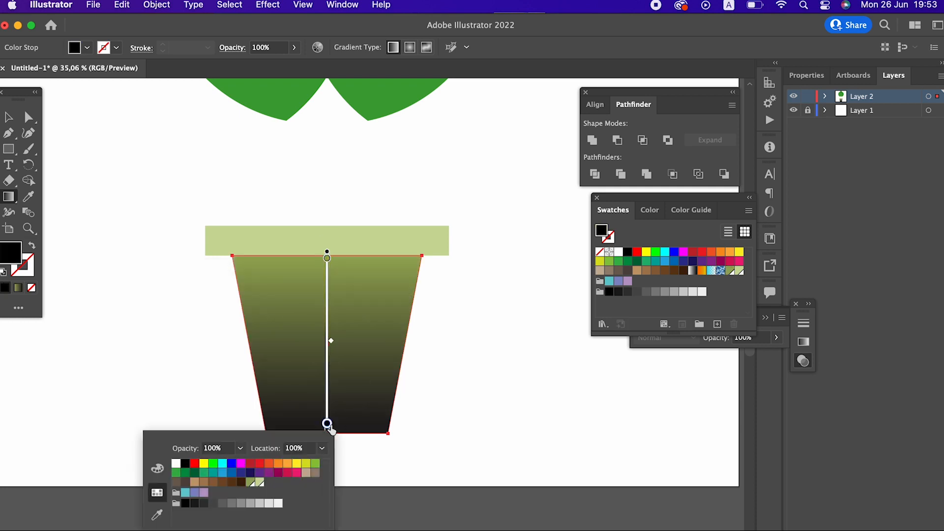
left_click(259, 483)
left_click(361, 302)
left_click_drag(334, 342, 342, 285)
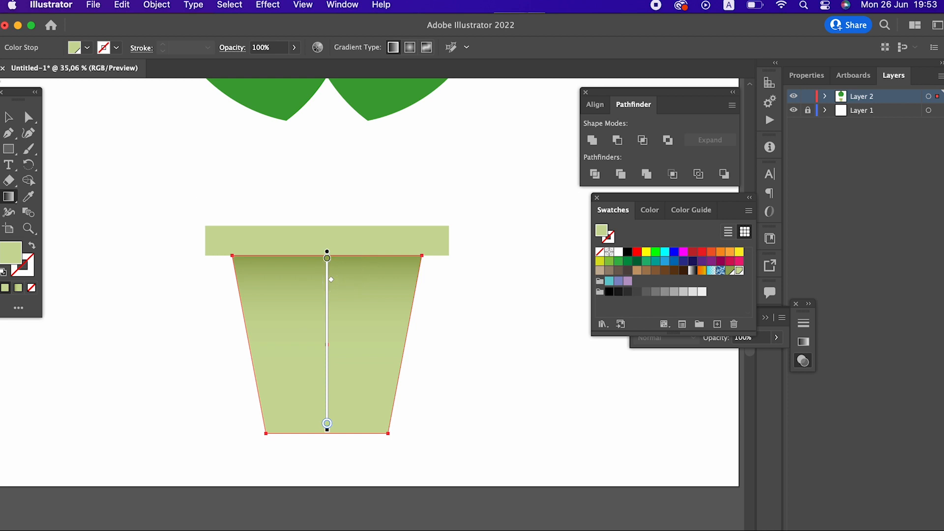
left_click(9, 119)
left_click(466, 359)
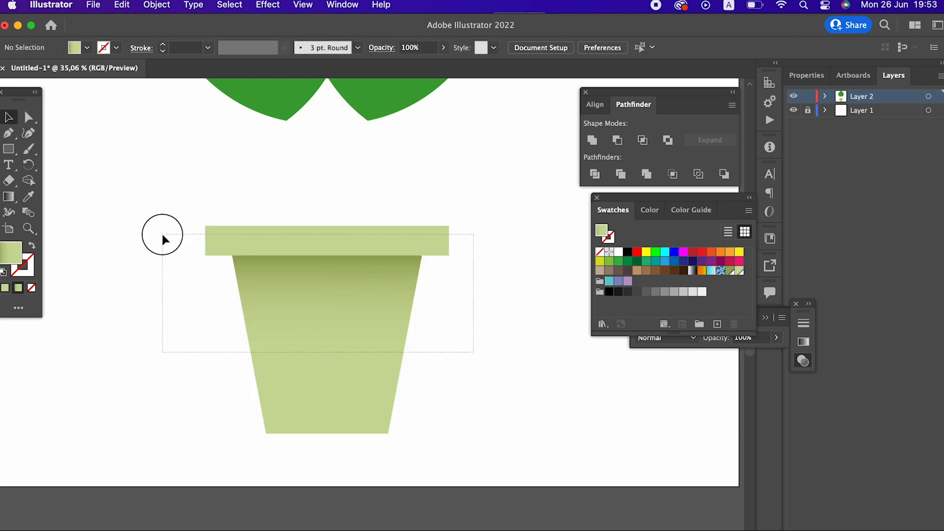
left_click_drag(162, 236, 163, 235)
left_click(555, 272)
Step: Save the upper leaf's dark green R=55 G=137 B=46 as a global swatch
left_click_drag(494, 370, 489, 422)
key("z")
left_click_drag(465, 221, 311, 327)
left_click_drag(328, 302, 372, 277)
left_click_drag(372, 277, 338, 339)
left_click(8, 116)
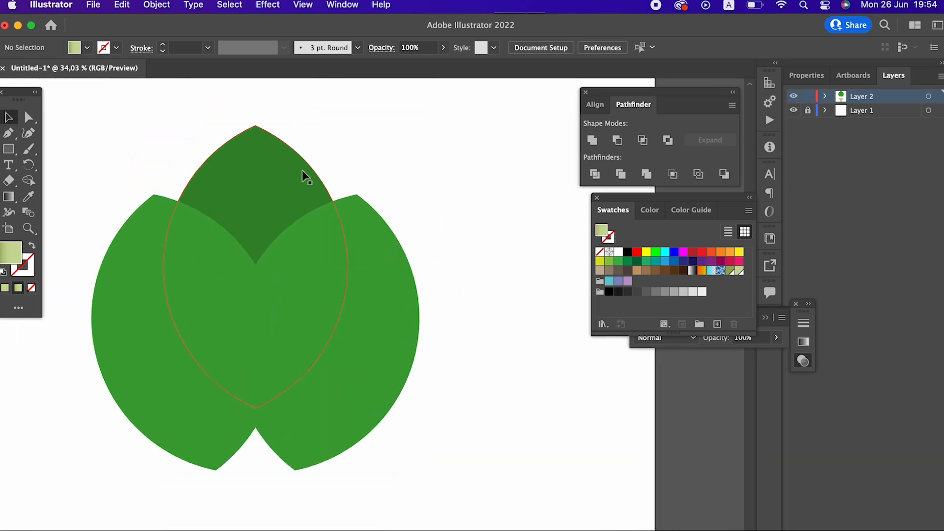
left_click(300, 172)
left_click(717, 323)
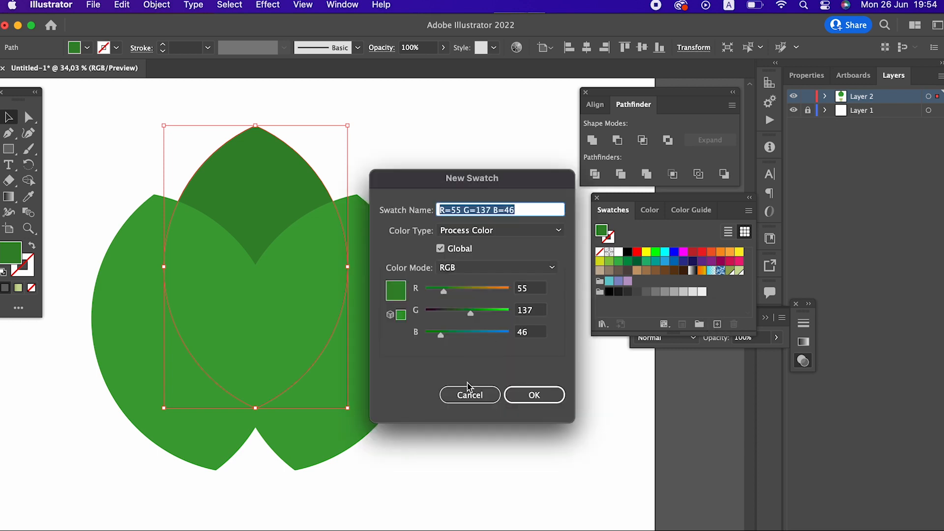
left_click(533, 394)
Step: Save the side leaves' green R=64 G=163 B=56 as a global swatch
left_click(375, 334)
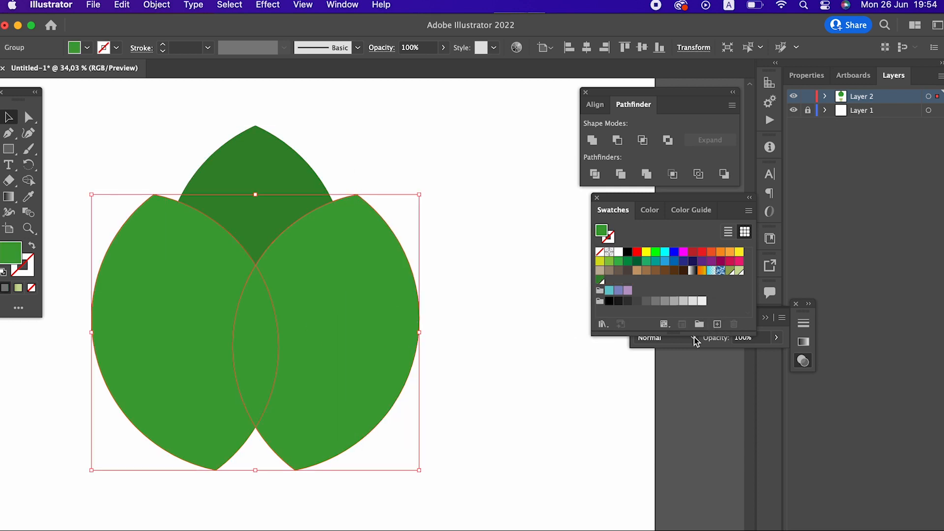
left_click(718, 324)
left_click(533, 394)
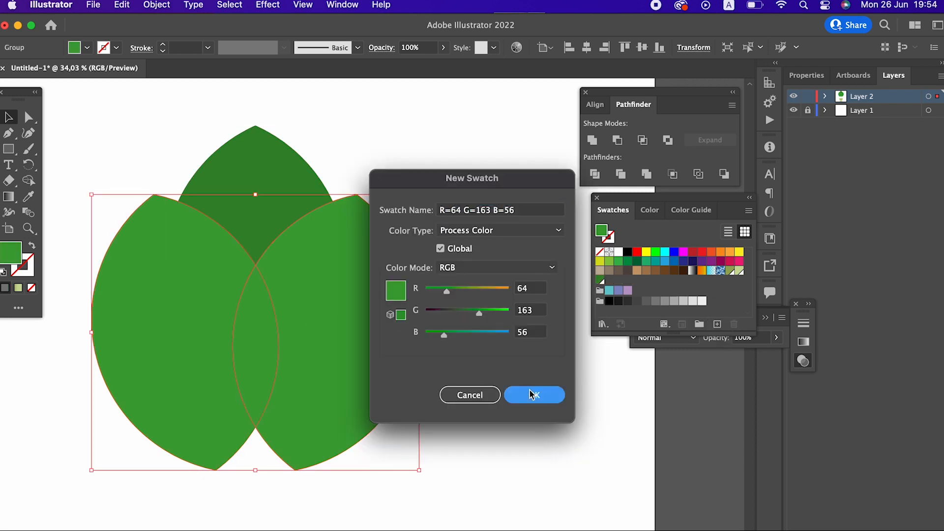
left_click(465, 192)
scroll(460, 210, "up", 1)
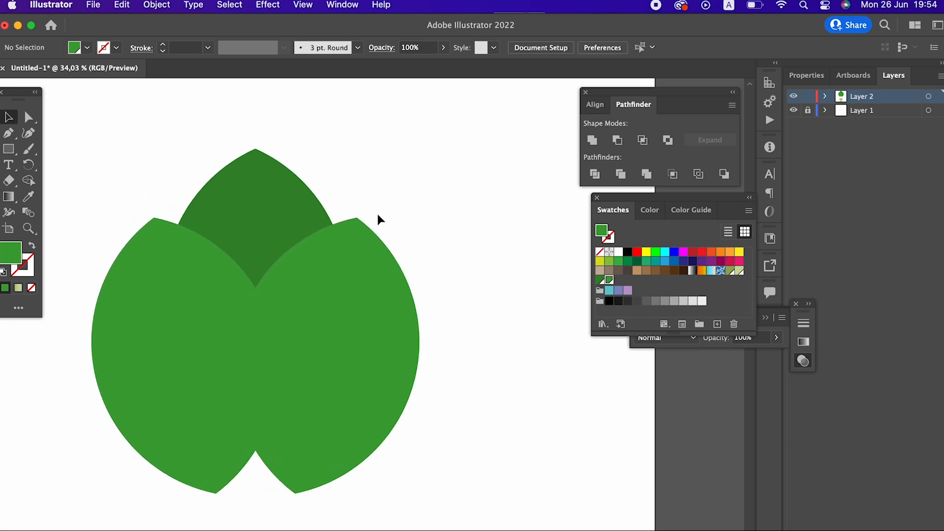
Step: Move the pair of side leaves straight down so that the upper leaf is fully uncovered
left_click(276, 190)
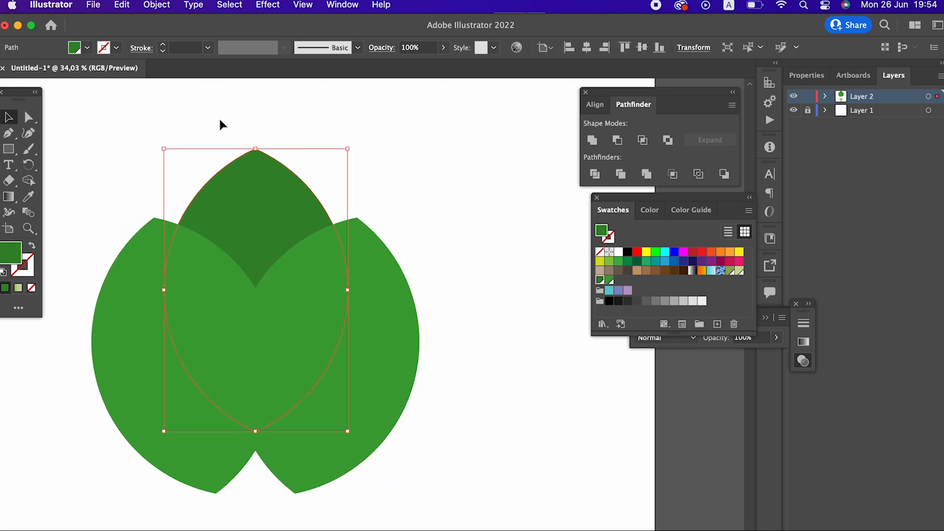
left_click(484, 408)
left_click_drag(456, 431, 461, 272)
left_click_drag(374, 280, 374, 400)
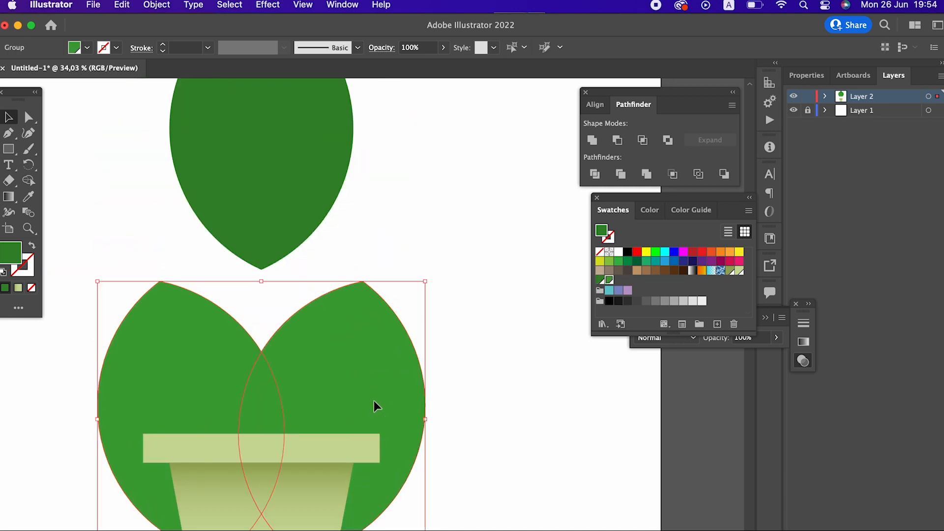
left_click_drag(462, 183, 476, 330)
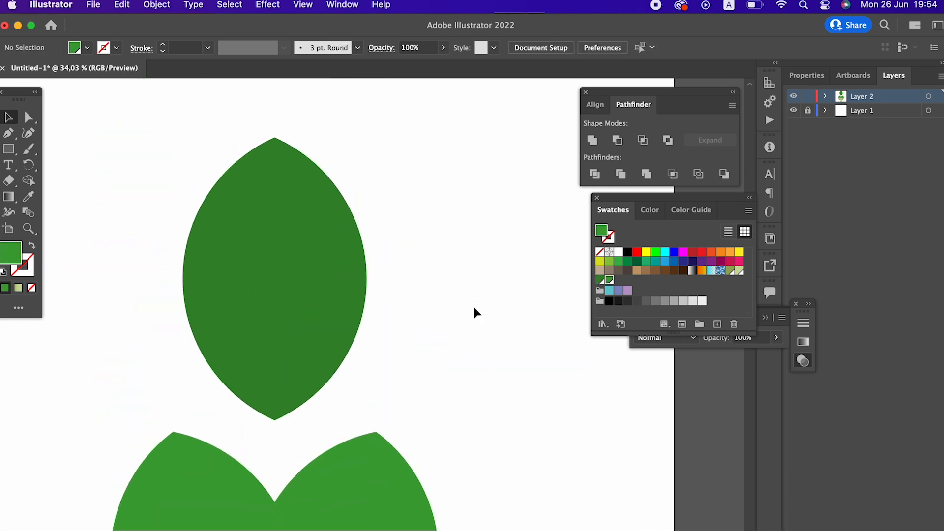
scroll(474, 311, "down", 2)
Step: Apply a top-to-bottom linear gradient to the upper leaf with the side leaves' green swatch as its top stop
left_click(279, 258)
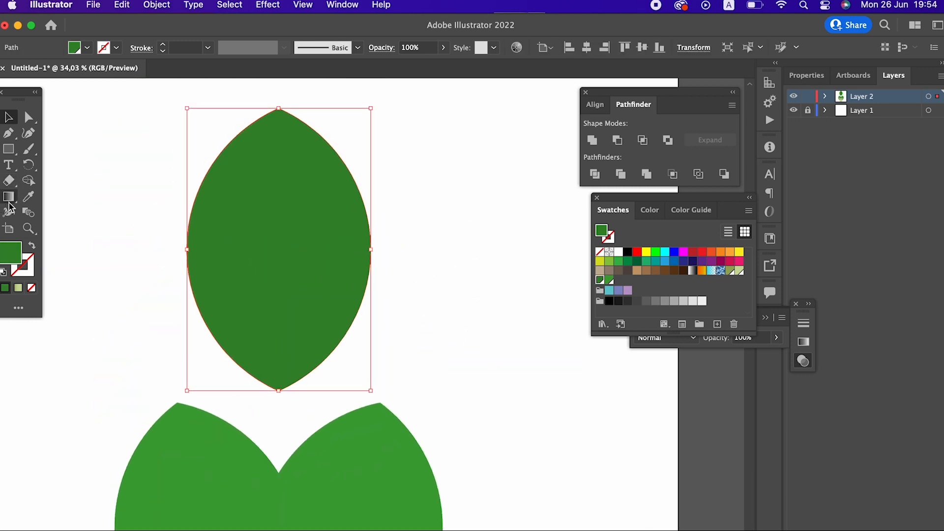
left_click(9, 196)
mouse_move(281, 112)
left_mouse_down()
mouse_move(295, 228)
mouse_move(293, 386)
left_mouse_up()
double_click(278, 116)
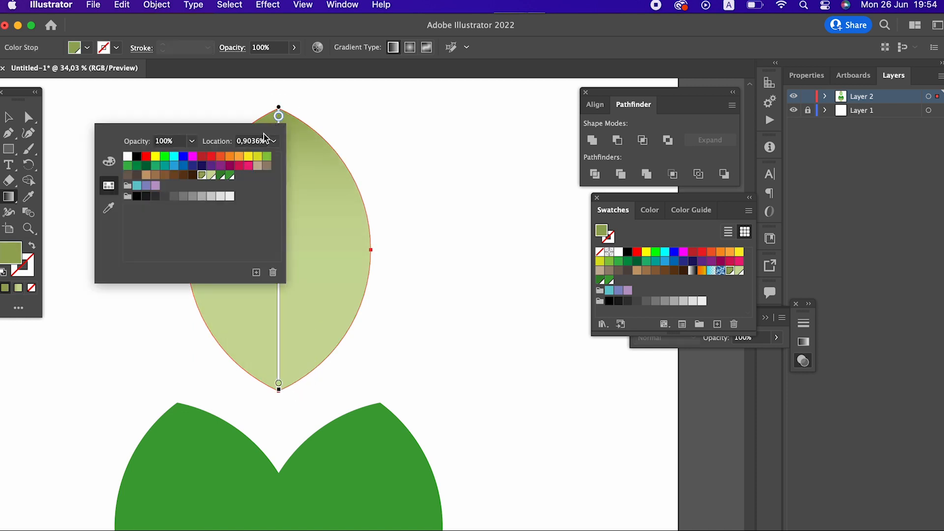
left_click(227, 177)
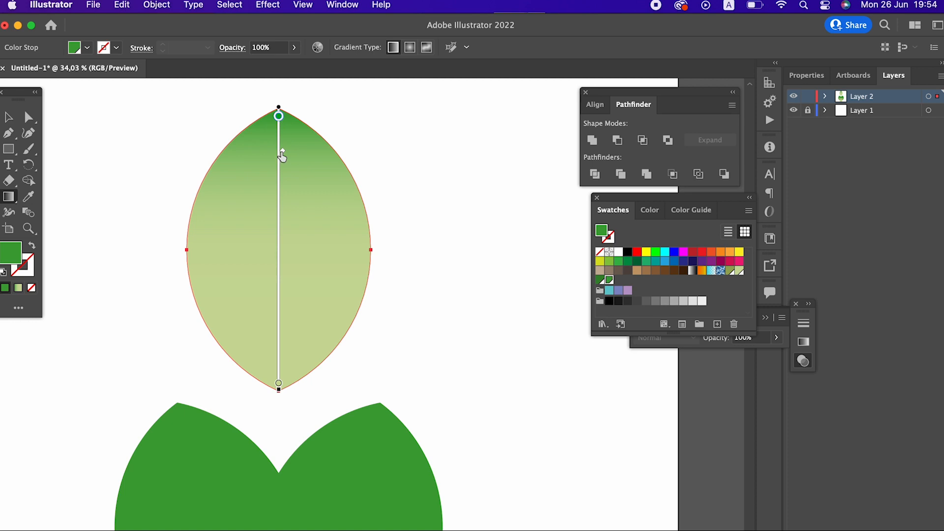
Step: Set the bottom stop of the upper leaf's gradient to the side leaves' green swatch as well
double_click(279, 384)
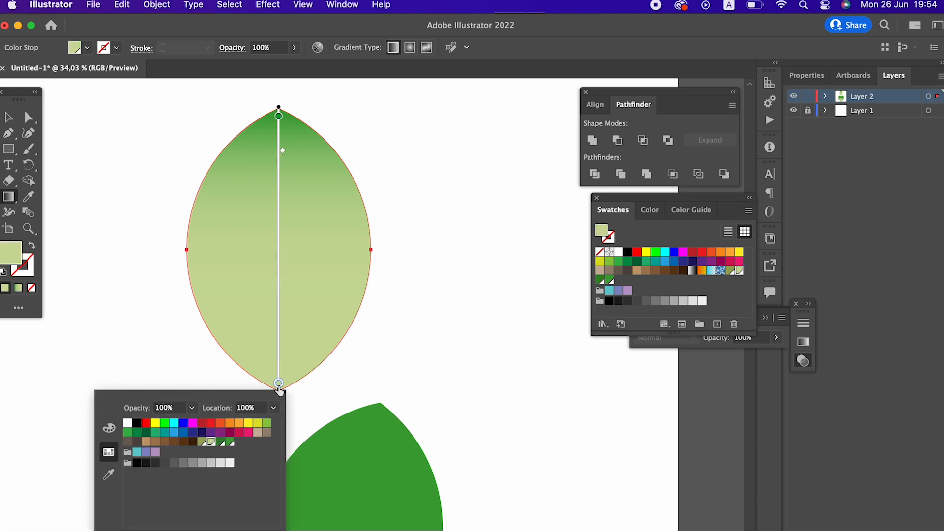
left_click(232, 444)
left_click(4, 117)
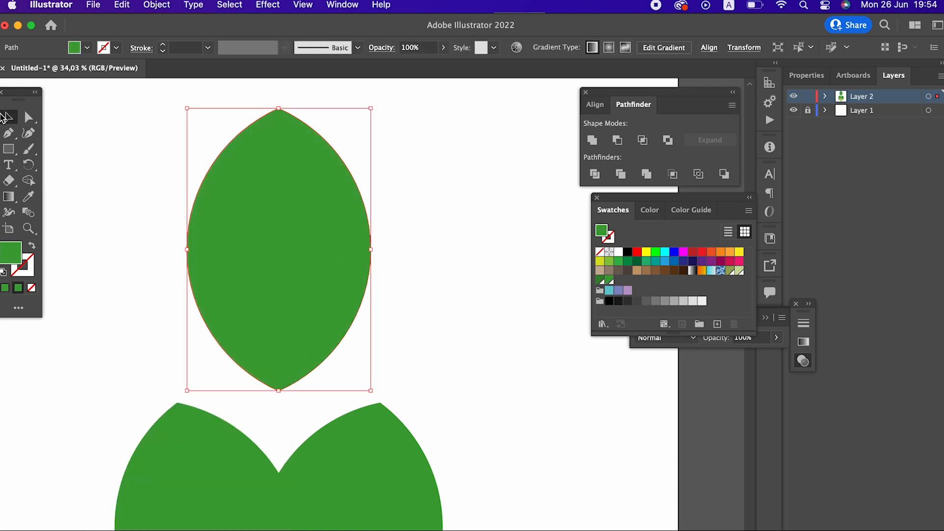
Step: Move the side leaves back up over the upper leaf and set its gradient's bottom stop to the saved dark green swatch
left_click_drag(341, 489, 351, 230)
left_click(301, 140)
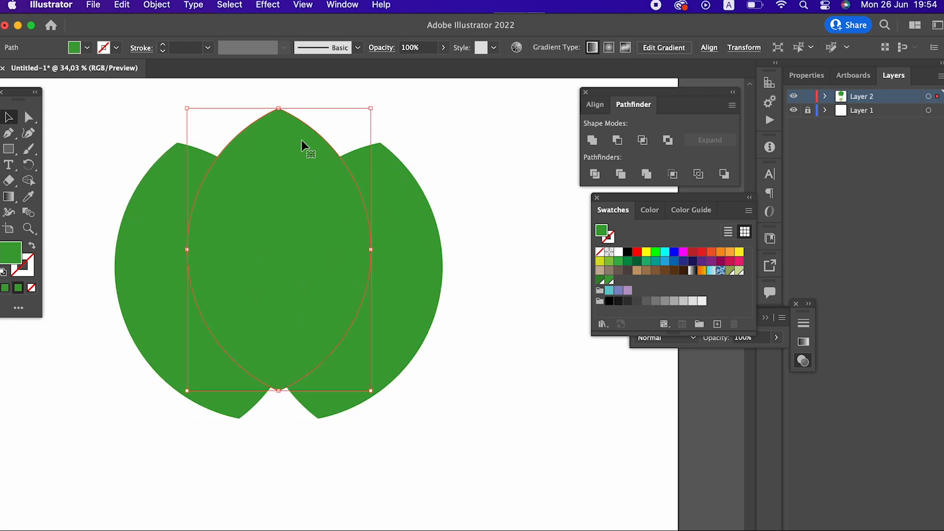
key("g")
double_click(278, 384)
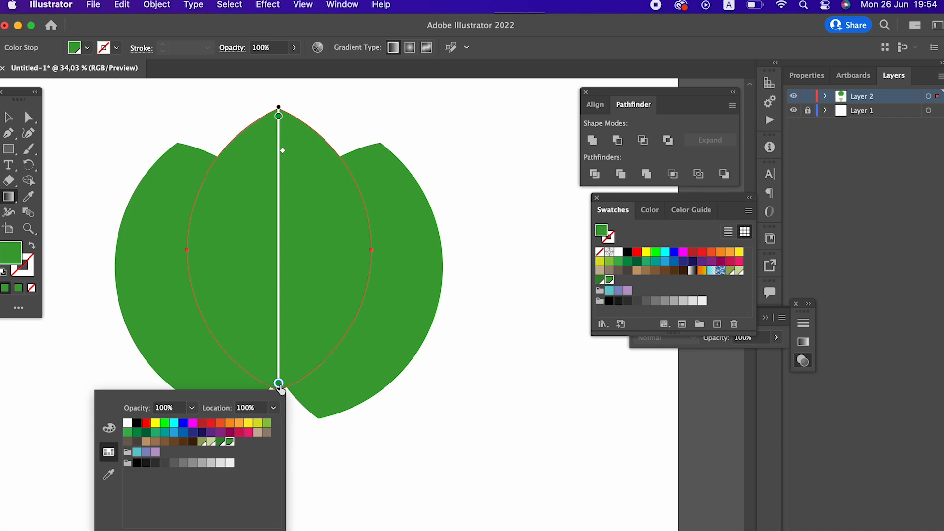
left_click(223, 443)
left_click(289, 279)
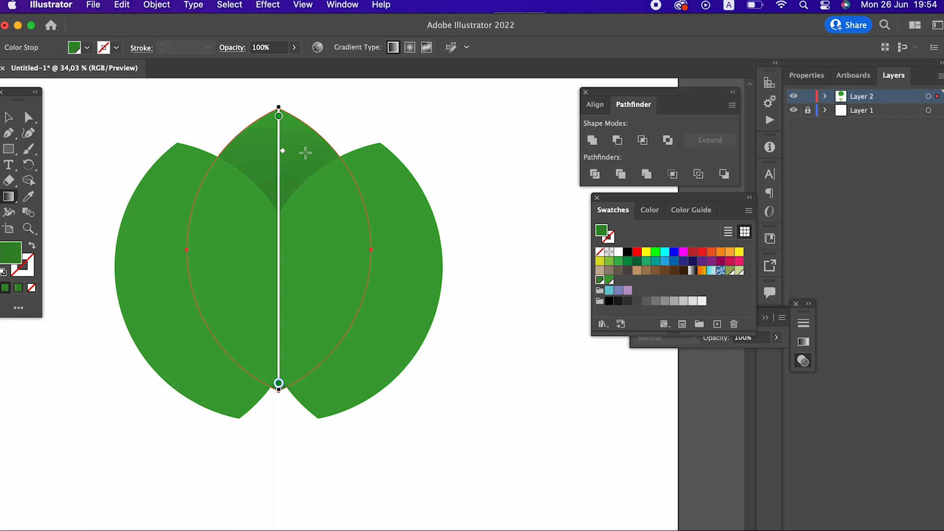
Step: Shift the midpoint of the upper leaf's gradient slightly downward and leave the leaves deselected
left_click_drag(286, 151, 288, 157)
scroll(282, 87, "up", 2)
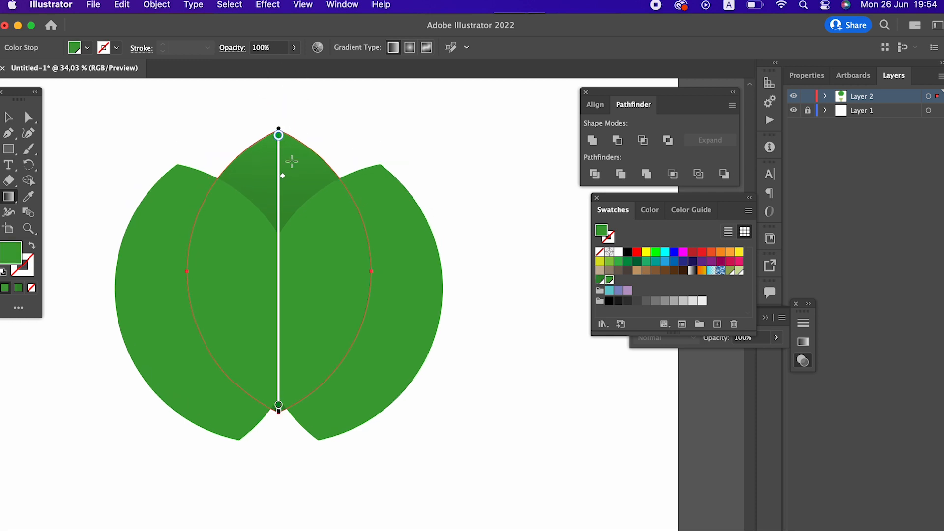
left_click(9, 117)
left_click(354, 265)
left_click(475, 323)
left_click_drag(402, 316, 400, 365)
left_click(489, 413)
Step: Align the three leaves and the pot on a shared horizontal centre and leave everything deselected
key("z")
scroll(497, 270, "down", 3)
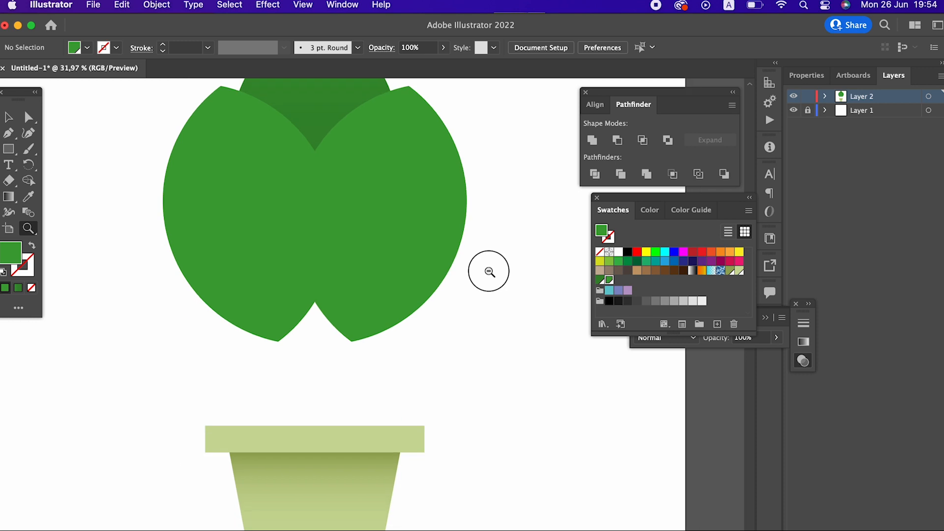
left_click(374, 364, "alt")
left_click(8, 118)
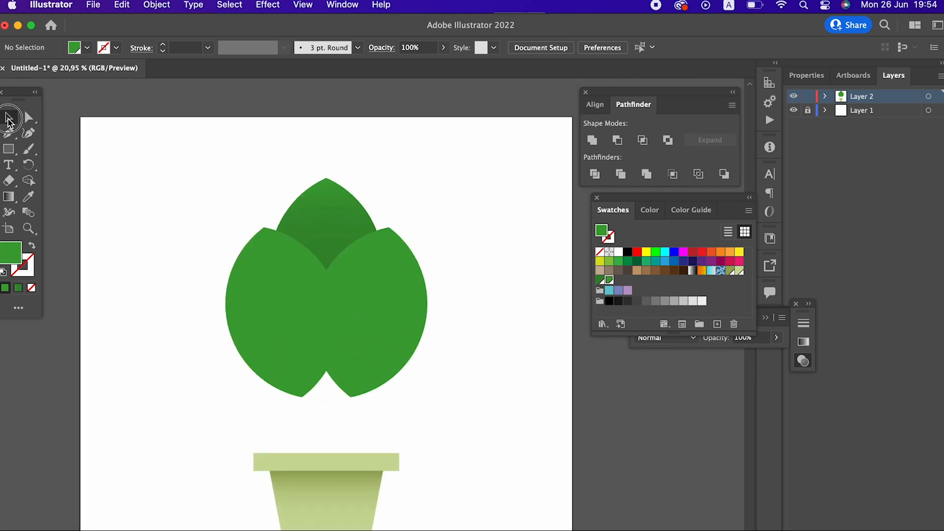
left_click_drag(440, 389, 173, 249)
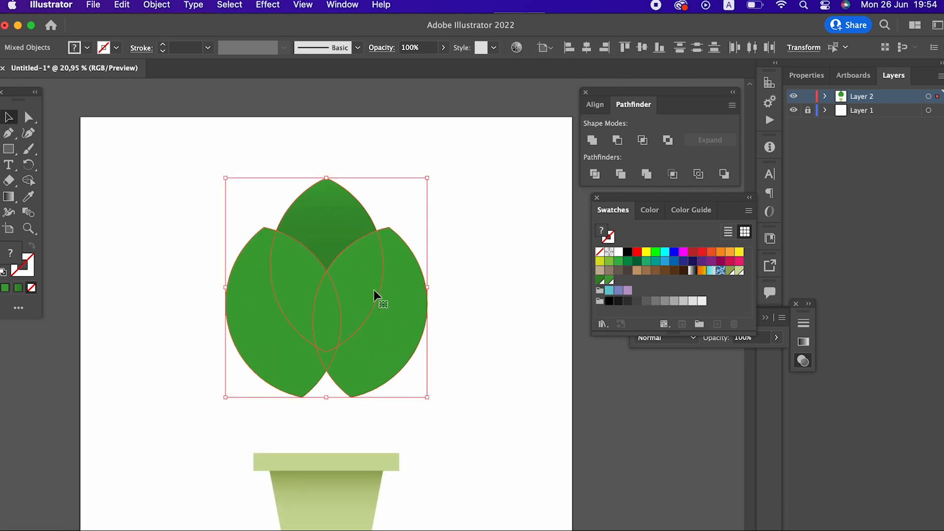
left_click_drag(435, 492, 333, 266)
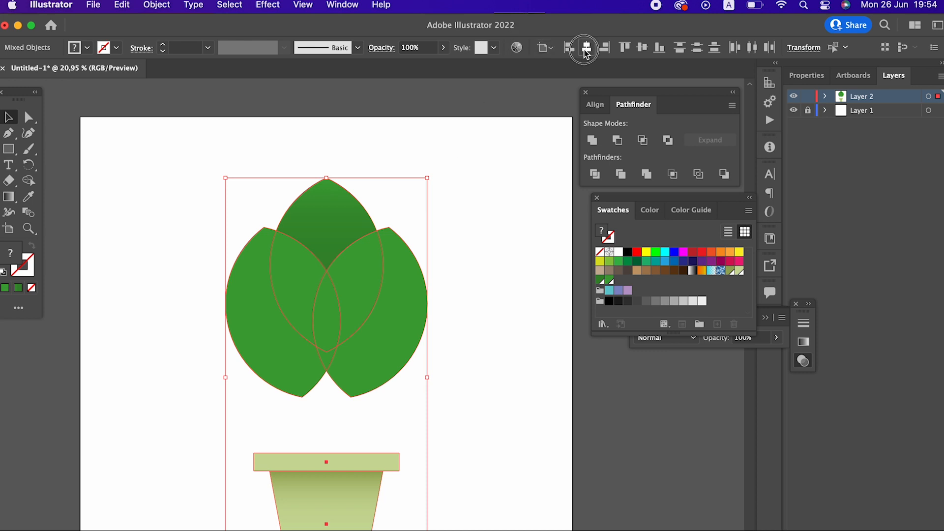
left_click(444, 323)
scroll(471, 342, "down", 1)
left_click(260, 278)
left_click(525, 405)
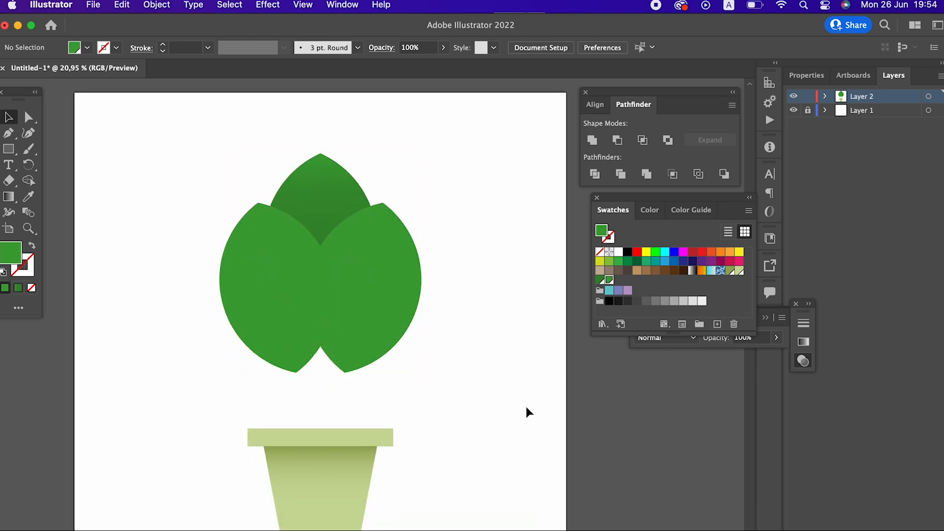
Step: Draw a green circle overlapping the lower edge of the right leaf, above and beside the pot rim
scroll(525, 404, "down", 2)
key("z")
left_click_drag(390, 360, 440, 360)
left_click_drag(9, 149, 84, 166)
left_click_drag(354, 245, 531, 421)
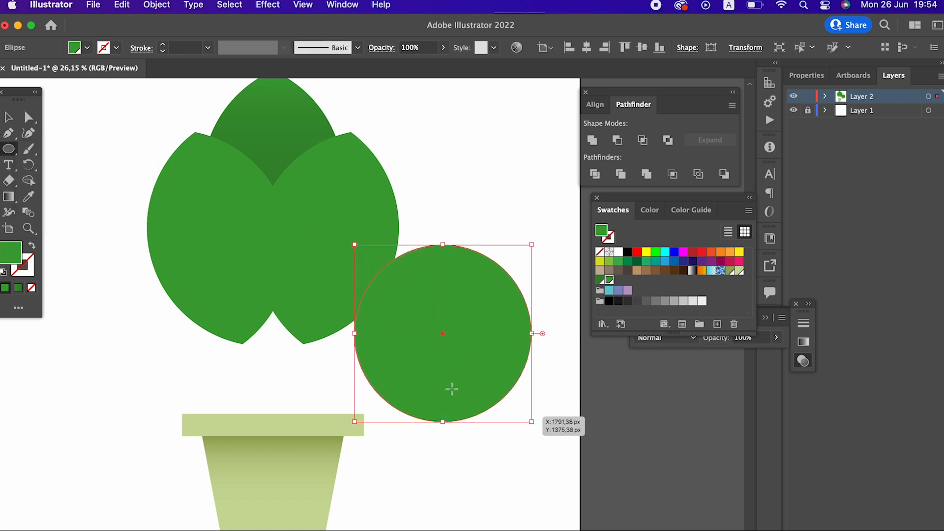
Step: Draw a wide rectangle over the circle and move it up so that only the circle's upper cap stays uncovered
left_click_drag(9, 149, 59, 147)
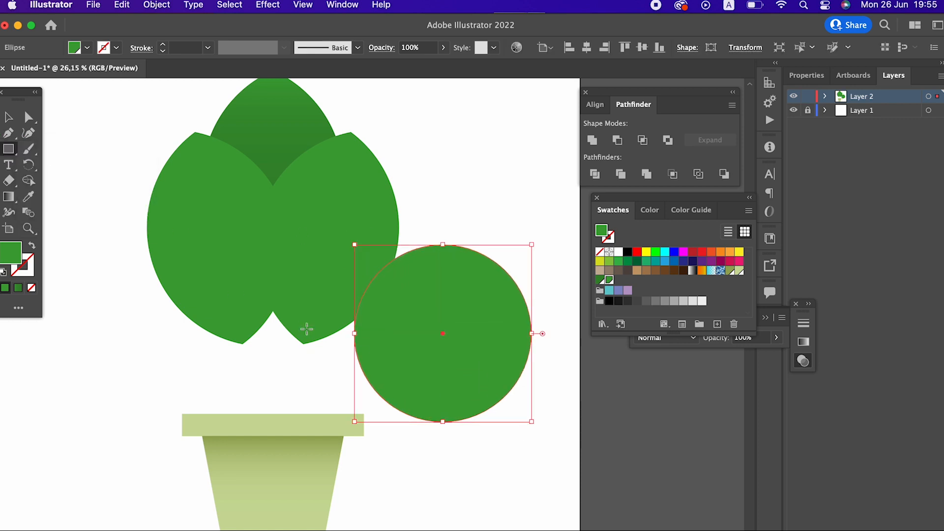
left_click_drag(306, 334, 592, 466)
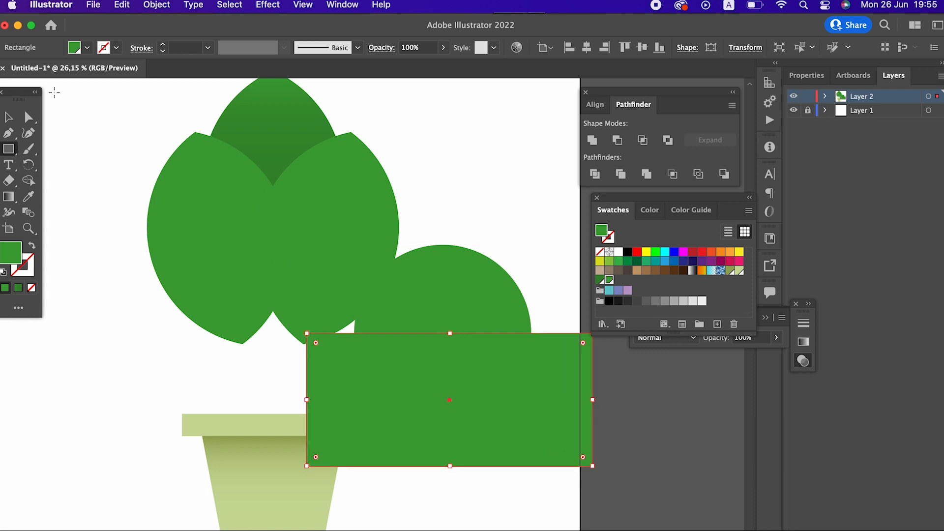
left_click(9, 117)
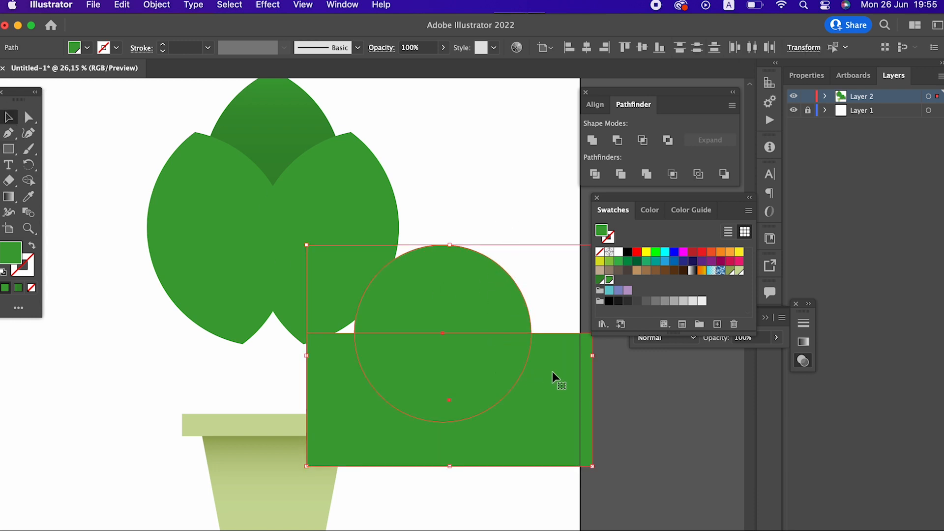
left_click(548, 312)
left_click_drag(539, 373, 539, 332)
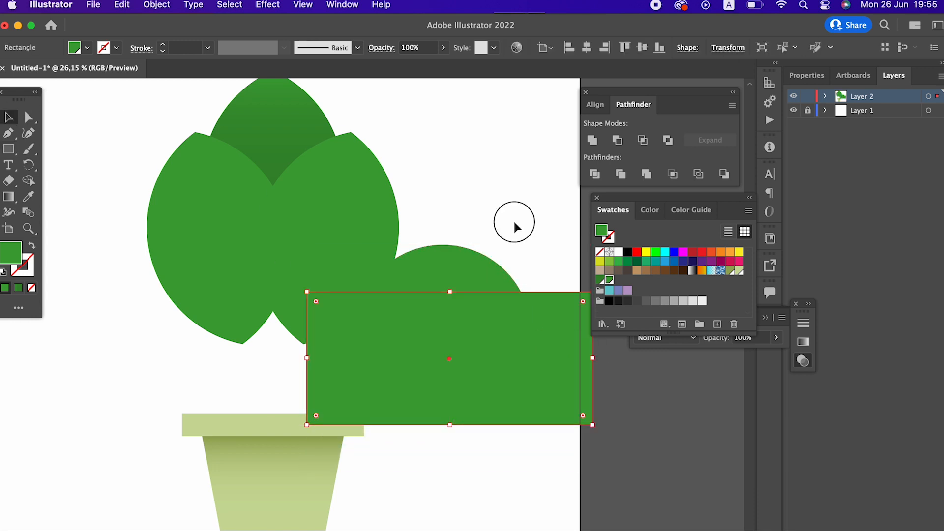
Step: Divide the circle with the rectangle, ungroup the pieces and delete everything except the upper cap
left_click(472, 318, "shift")
key("super+g")
right_click(459, 336)
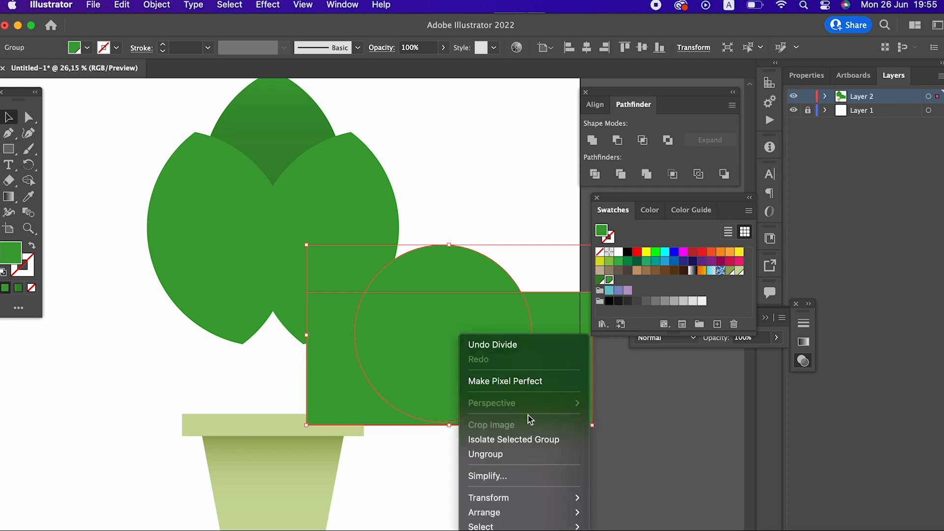
left_click(533, 449)
left_click(440, 337)
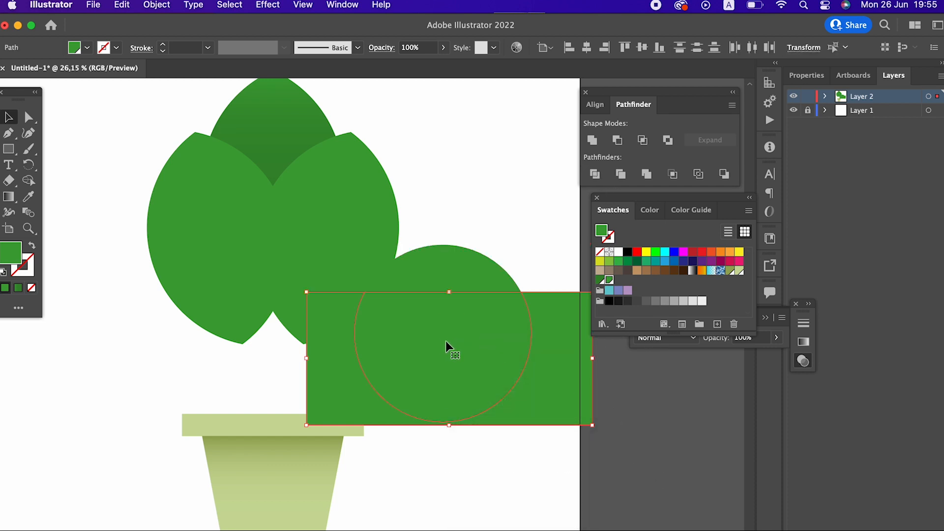
key("Delete")
Step: Move the cap down beside the pot rim and enlarge it to about 739 by 222 px as a lower right leaf
left_click_drag(458, 252, 403, 340)
left_click_drag(483, 336, 545, 315)
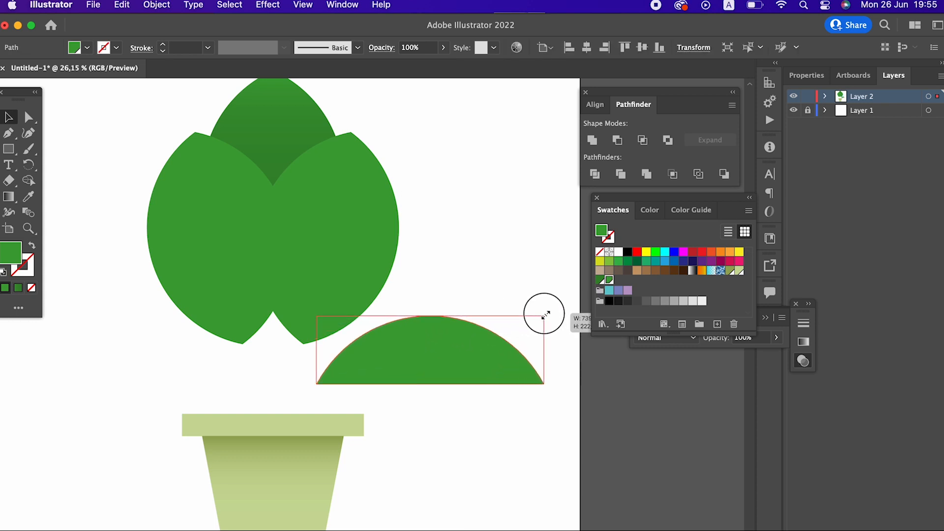
left_click(468, 466)
left_click_drag(412, 371, 410, 377)
scroll(413, 393, "down", 2)
Step: Create a reflected copy of the lower right leaf and place it level with the original on the pot's left side
left_click(157, 5)
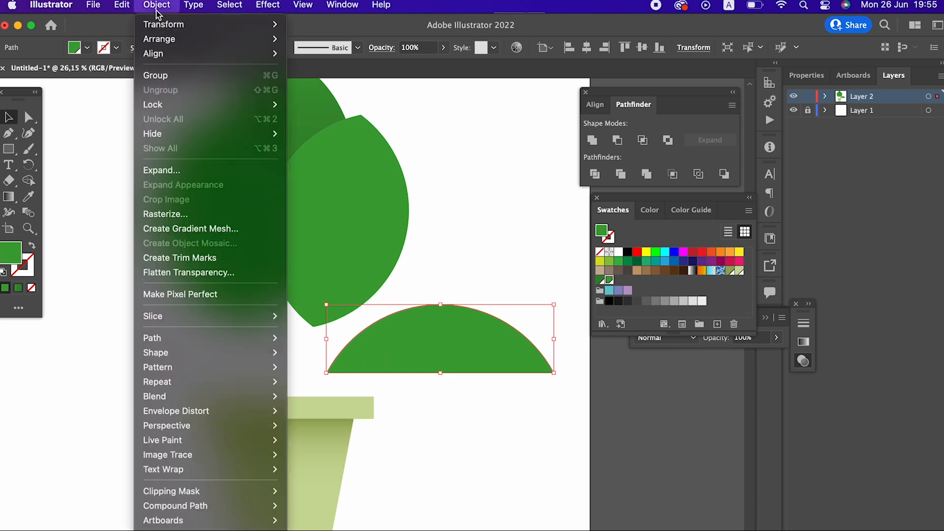
mouse_move(207, 24)
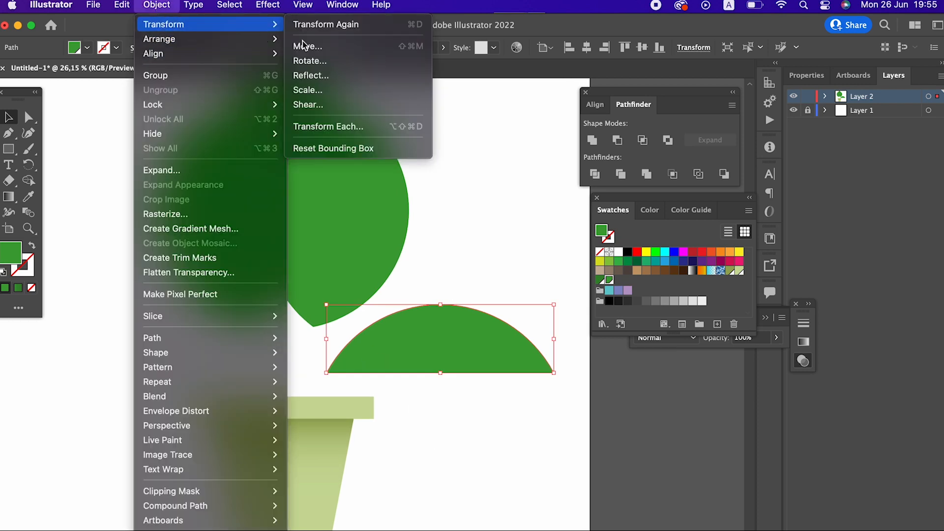
left_click(344, 75)
left_click(183, 432)
left_click_drag(519, 341, 193, 375)
Step: Group the two lower leaves and centre them horizontally with the side leaves and the pot
left_click(426, 345, "shift")
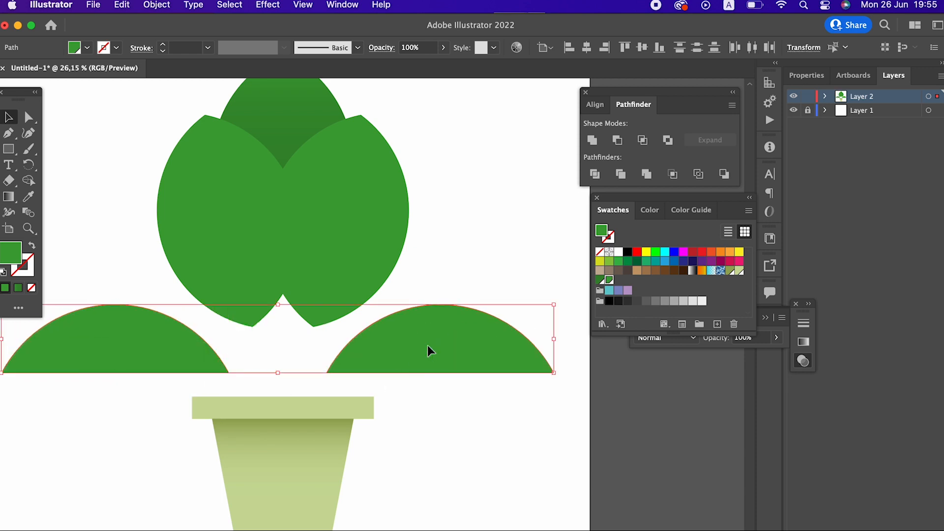
left_click(159, 10)
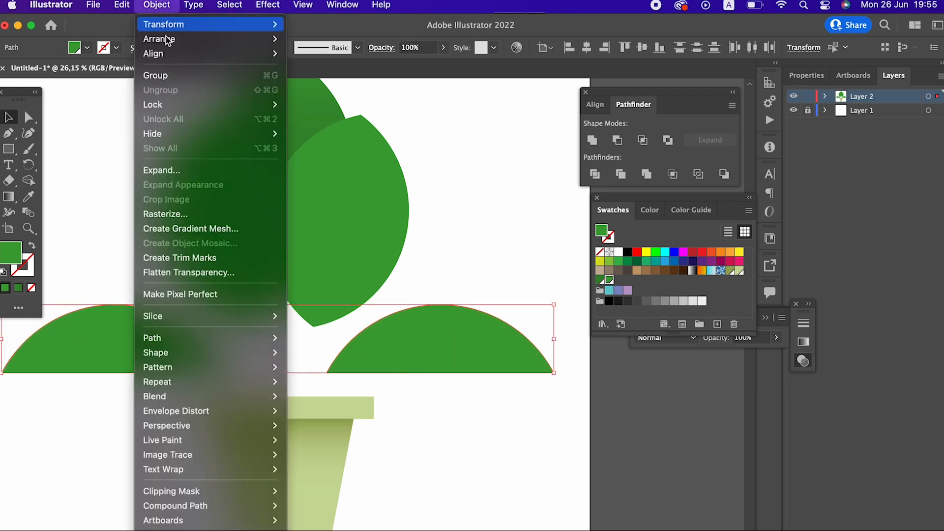
left_click(179, 79)
left_click_drag(503, 485, 146, 290)
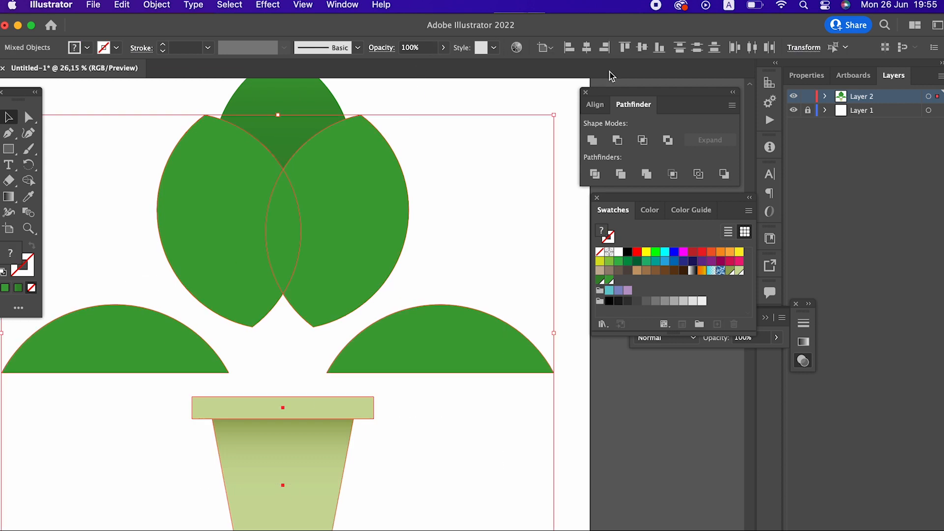
left_click(587, 48)
left_click(544, 192)
Step: Ungroup the pair of lower leaves
left_click_drag(459, 275, 428, 302)
left_click(9, 117)
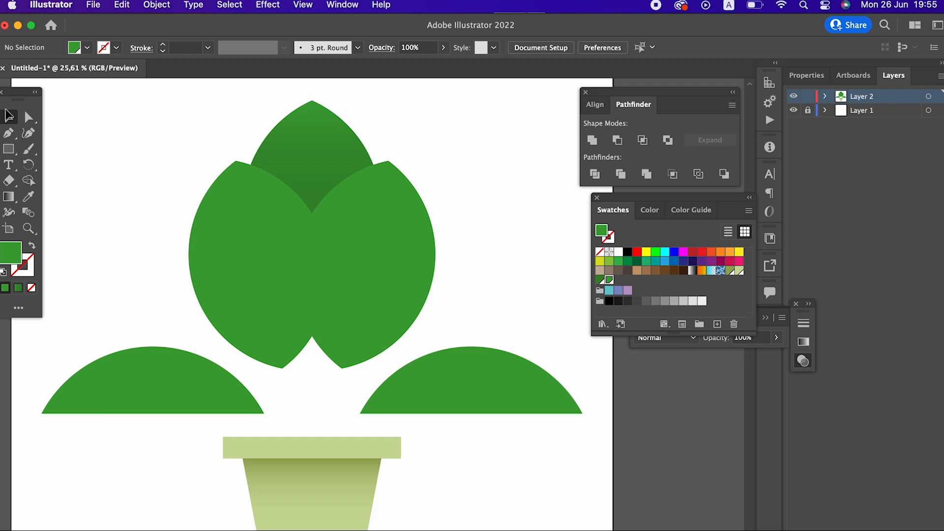
left_click(436, 362)
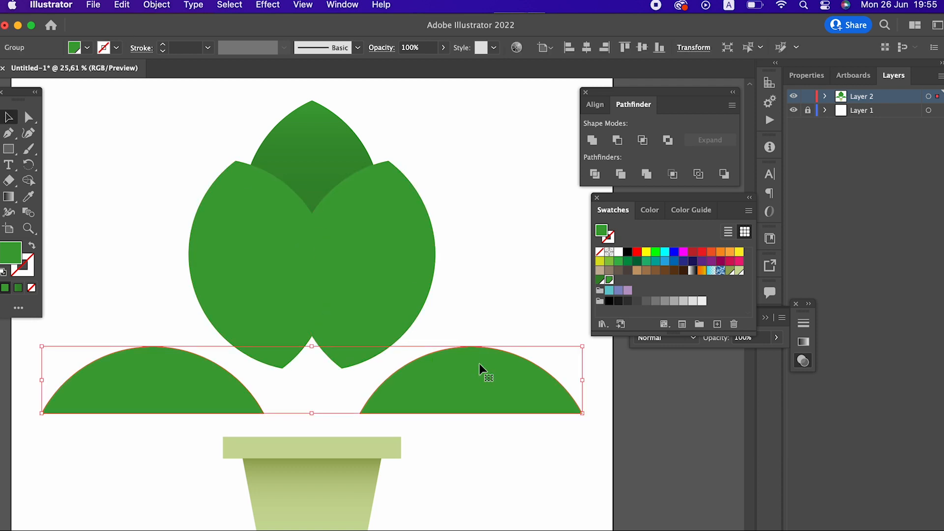
left_click(152, 5)
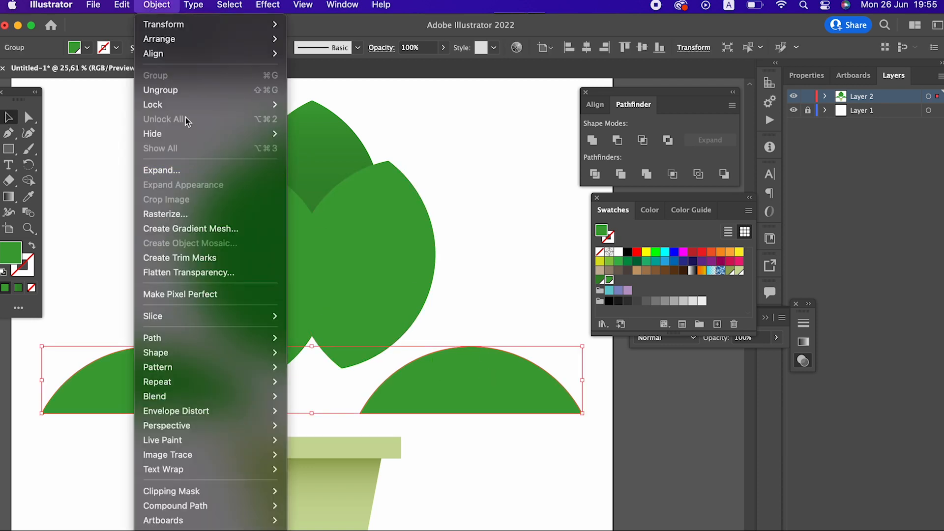
left_click(160, 90)
Step: Copy the lower right leaf, paste it in front and rotate the copy upward about its inner corner
left_click_drag(476, 213, 523, 421)
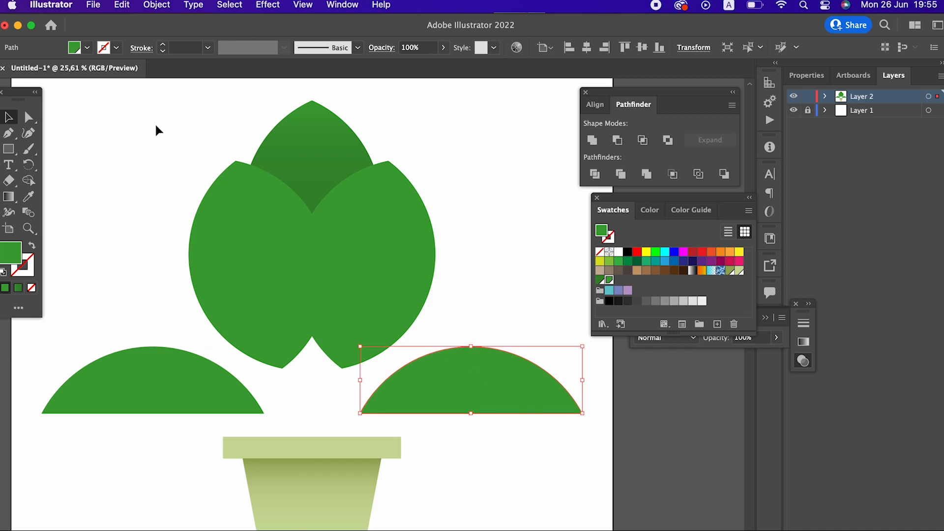
left_click(97, 6)
left_click(149, 75)
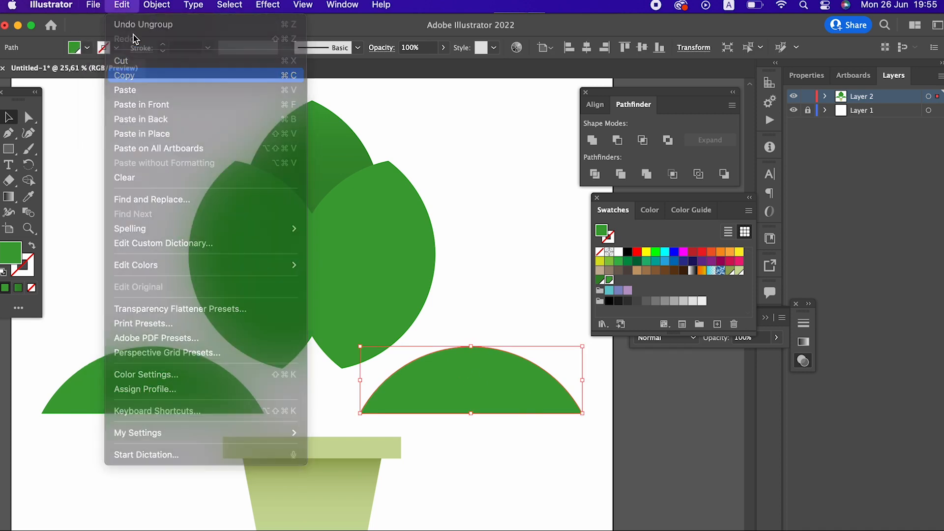
left_click(124, 6)
left_click(143, 104)
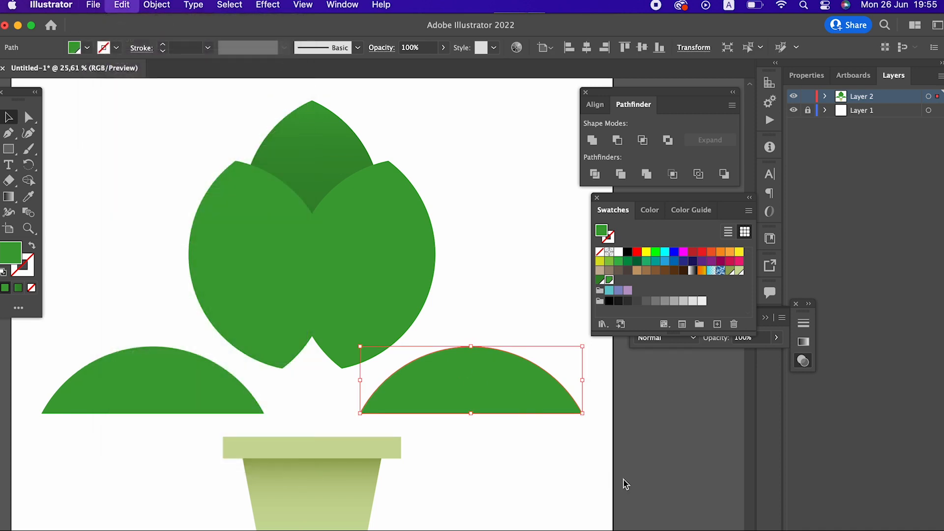
left_click_drag(590, 421, 477, 289)
Step: Apply the upper leaf's gradient to the rotated leaf with the Eyedropper and send that leaf to the back
left_click(25, 196)
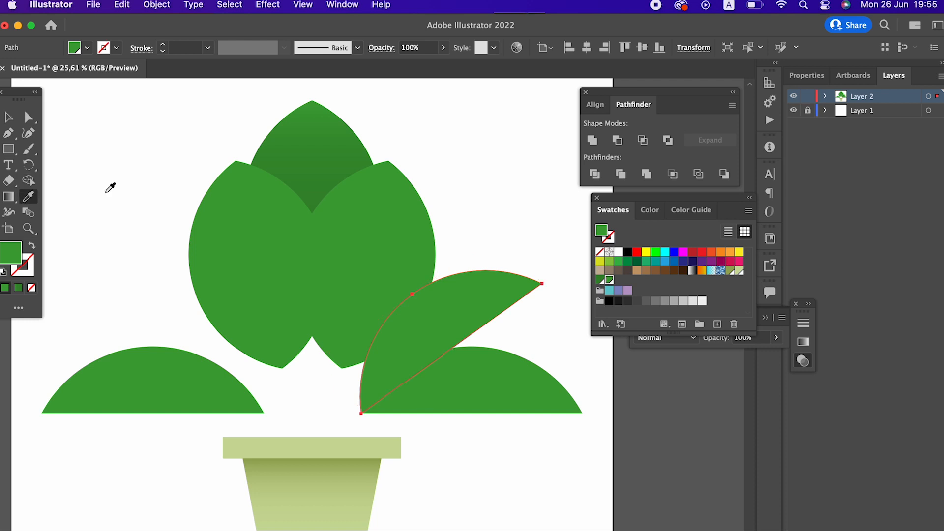
left_click(294, 134)
left_click(7, 116)
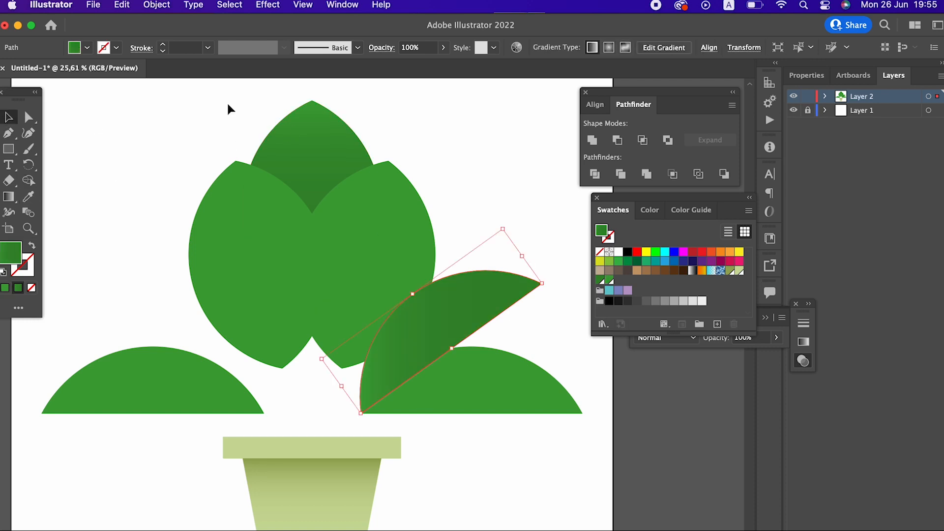
left_click(156, 6)
mouse_move(152, 36)
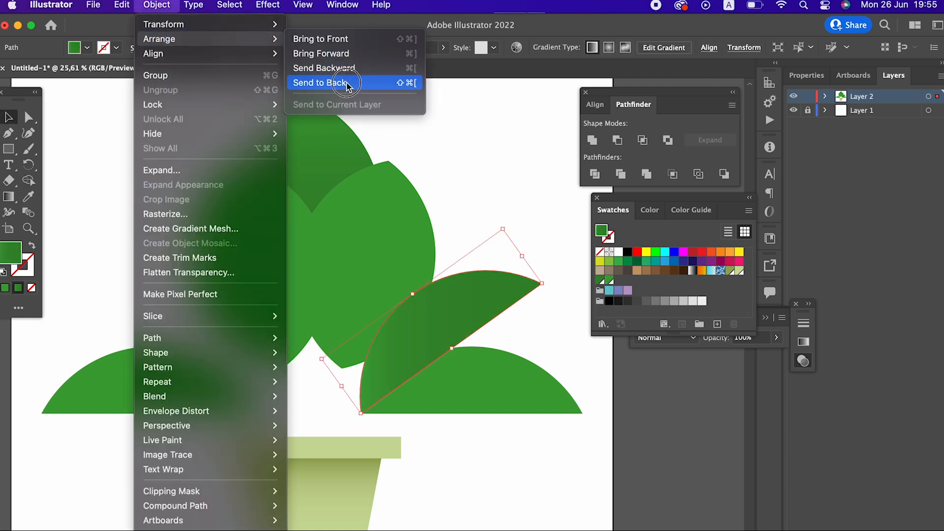
left_click(327, 83)
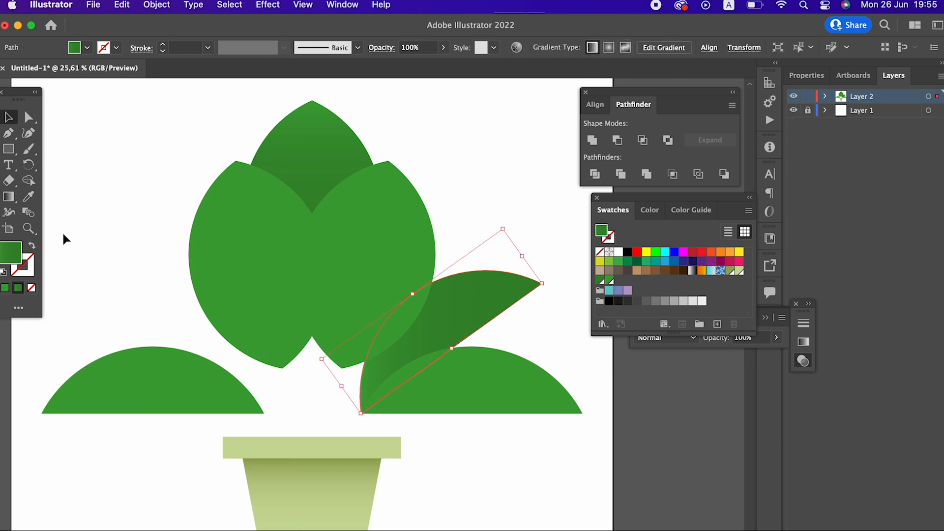
Step: Redirect the rotated leaf's gradient along its length, dark green at the inner base and light green at the outer tip
left_click(12, 196)
mouse_move(380, 385)
left_mouse_down()
mouse_move(500, 288)
mouse_move(379, 398)
mouse_move(372, 393)
left_mouse_up()
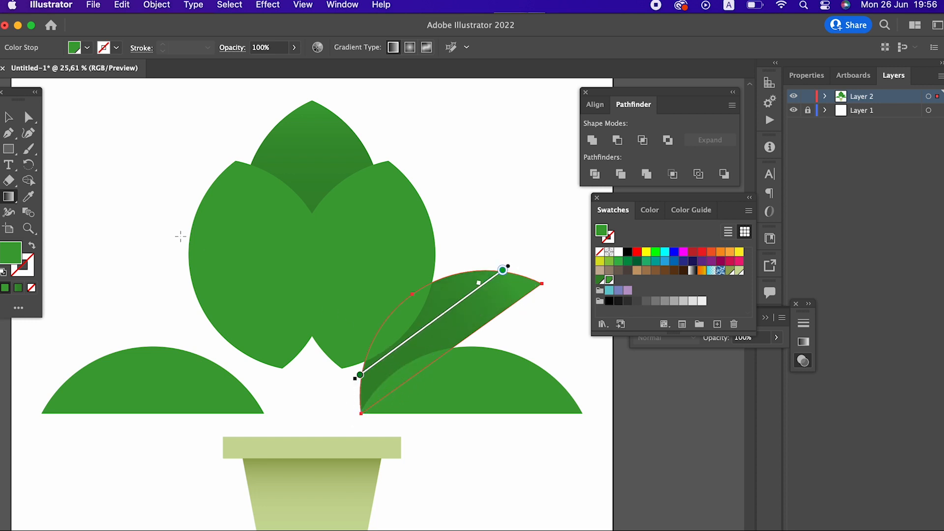
left_click(9, 118)
left_click(406, 166)
Step: Create a reflected copy of the tilted gradient leaf and place it behind the lower left leaf
left_click(479, 308)
left_click(157, 5)
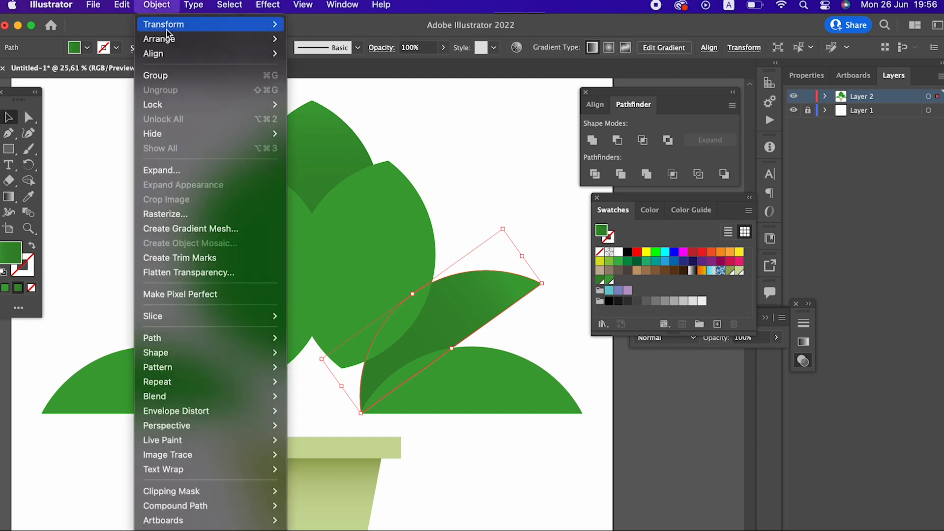
mouse_move(189, 25)
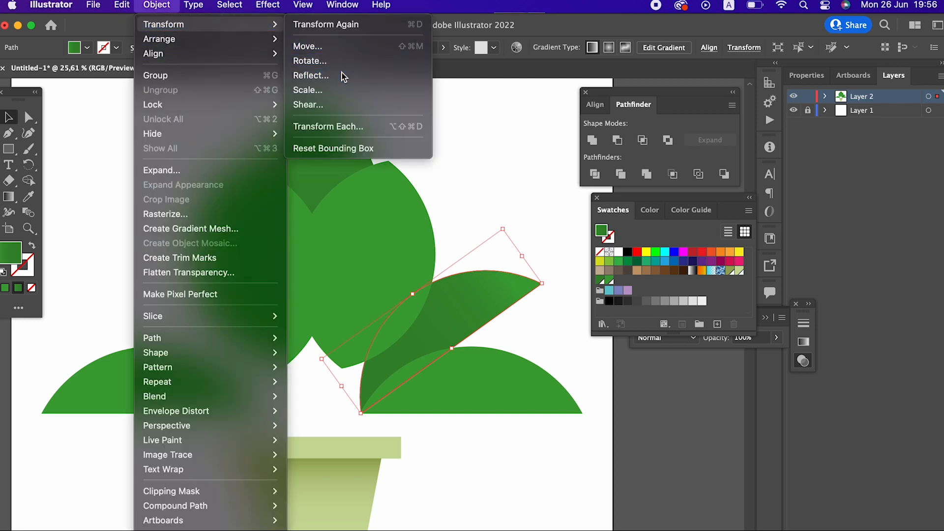
left_click(309, 76)
left_click(160, 430)
left_click_drag(474, 321, 199, 323)
Step: Group the two tilted gradient leaves and deselect them
left_click(506, 292, "shift")
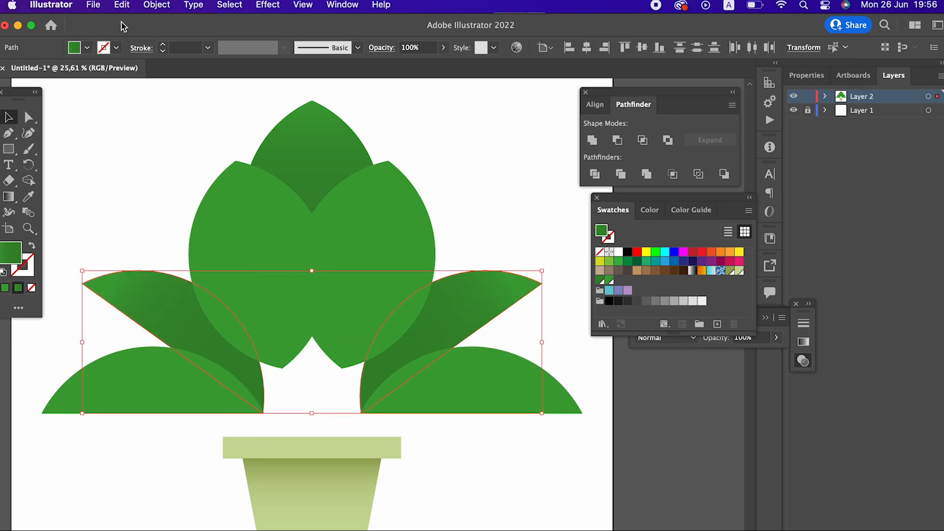
left_click(165, 6)
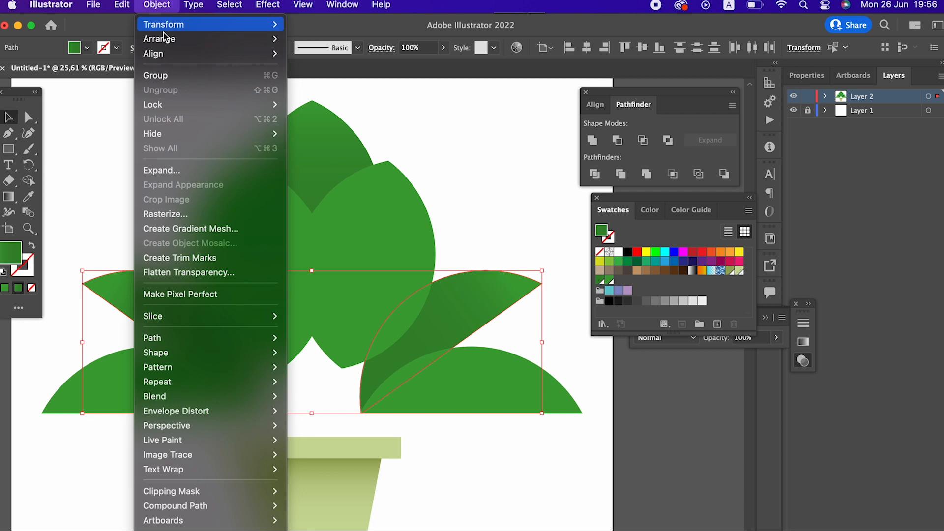
left_click(163, 76)
left_click(497, 467)
Step: Group the two lower front leaves
left_click(499, 413)
left_click(169, 413, "shift")
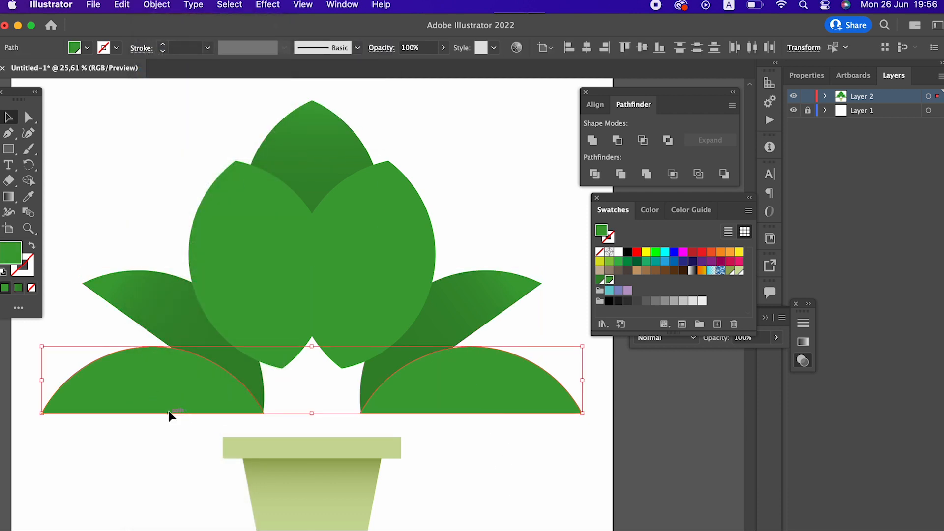
left_click(163, 5)
left_click(177, 75)
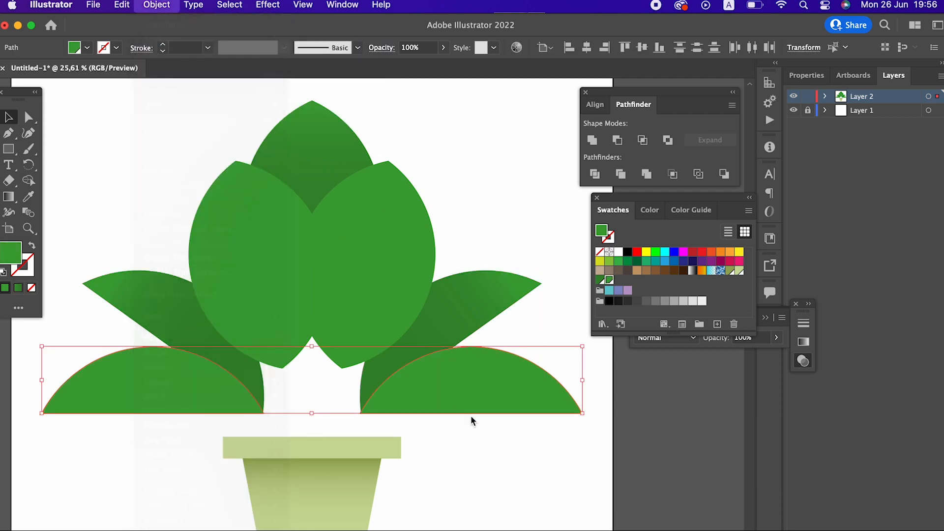
Step: Align all the leaves and pot parts to a common horizontal centre, and deselect them
left_click(502, 515)
key("super+a")
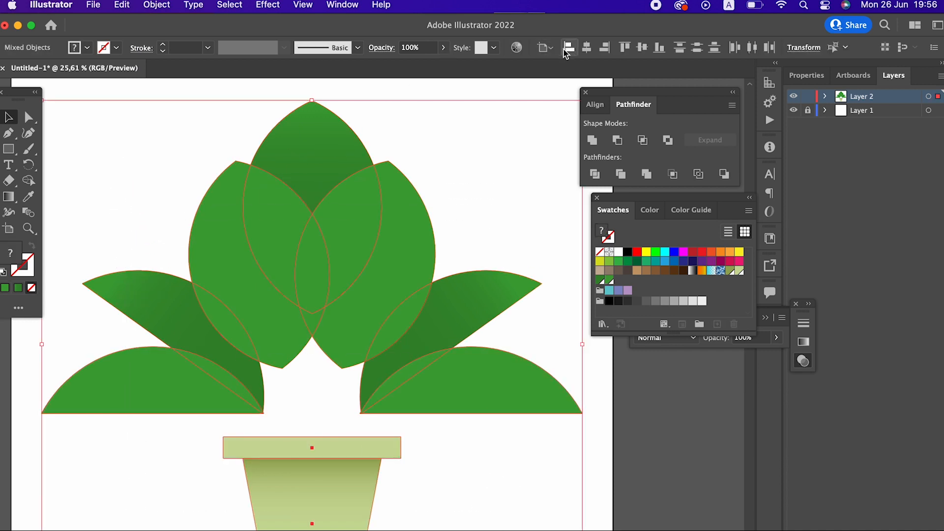
left_click(499, 196)
left_click_drag(453, 255, 458, 216)
key("z")
left_click_drag(485, 179, 469, 239)
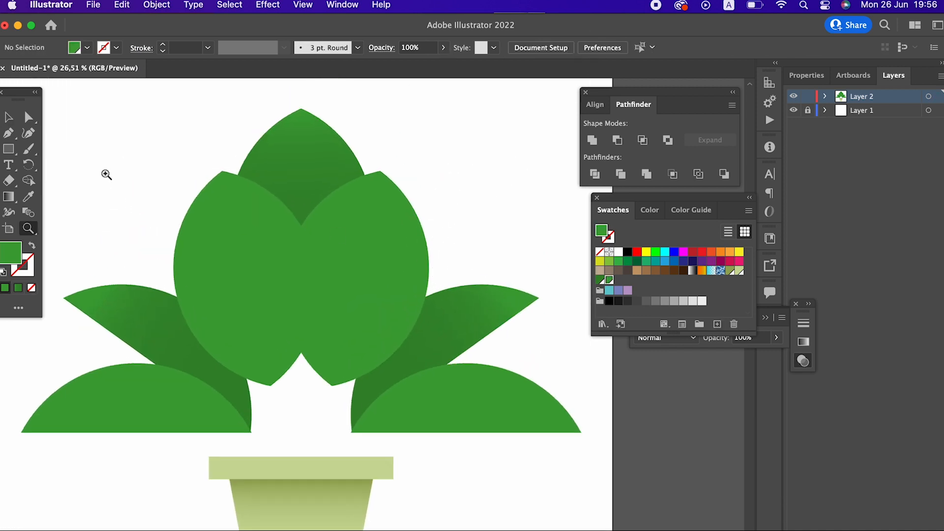
Step: Move the grouped pair of plain green upper leaves away from the plant and delete it
left_click(4, 126)
left_click(270, 302)
left_click_drag(450, 277, 356, 388)
left_click_drag(276, 388, 562, 256)
left_click_drag(398, 413, 537, 330)
left_click_drag(490, 368, 426, 391)
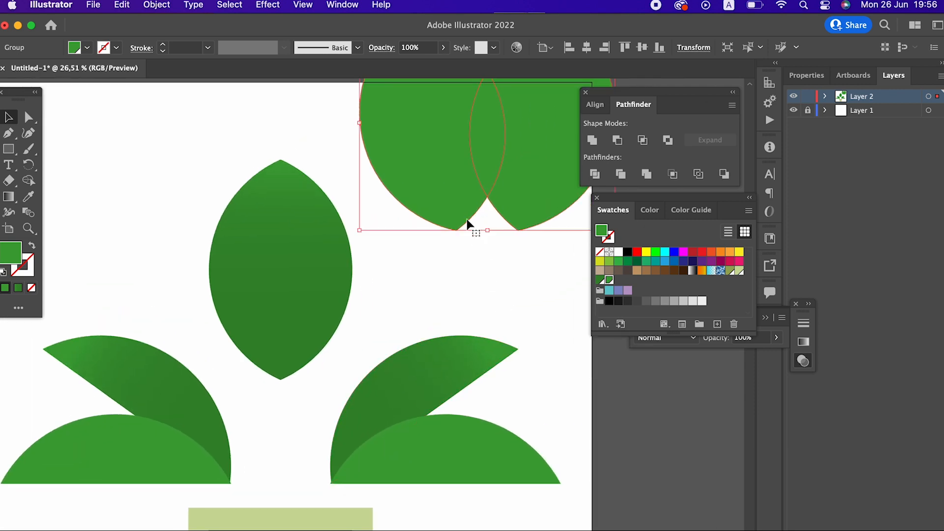
left_click_drag(516, 249, 402, 360)
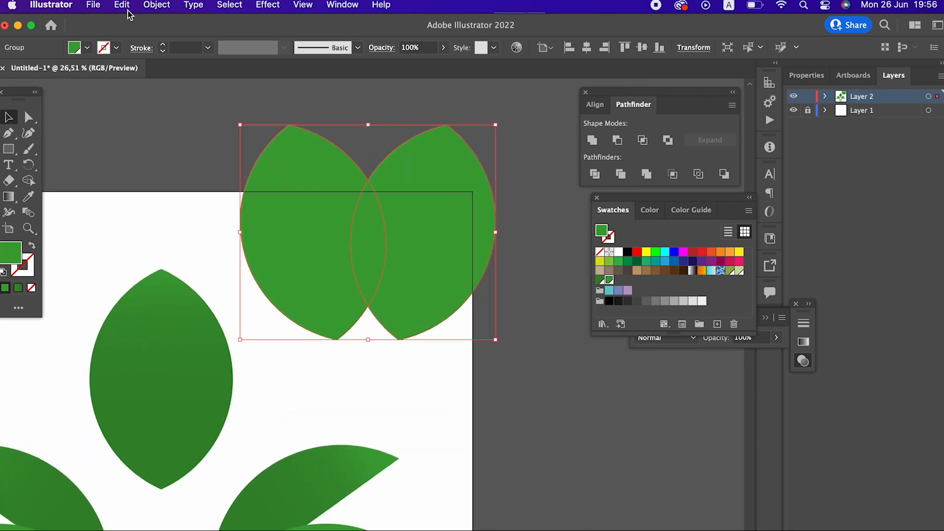
left_click_drag(332, 360, 464, 286)
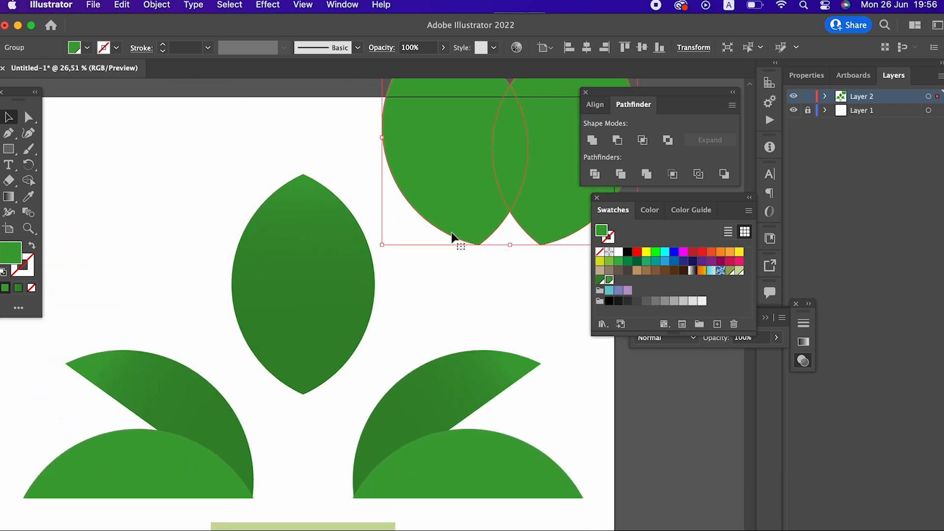
key("Delete")
Step: Copy the central gradient leaf, paste it in front, and move the duplicate to the artboard's empty upper right corner
left_click(318, 300)
left_click(122, 5)
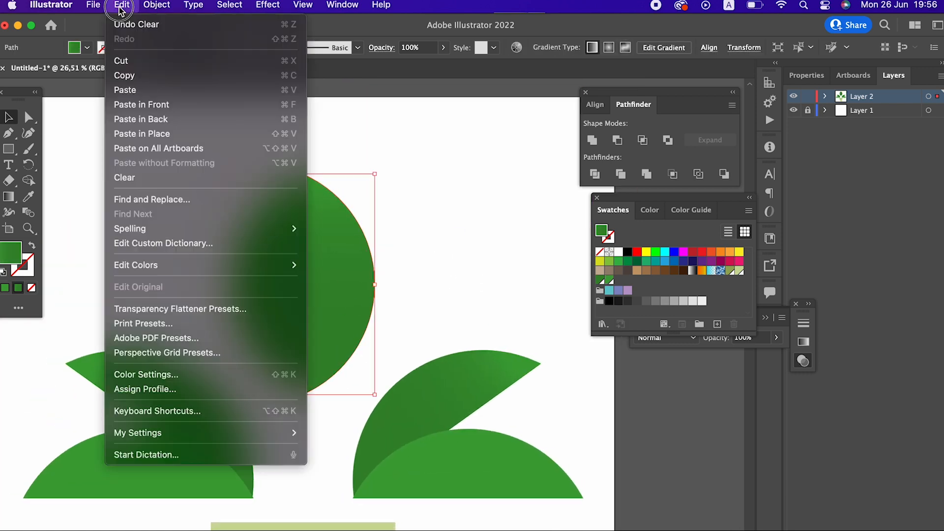
left_click(141, 75)
left_click(122, 4)
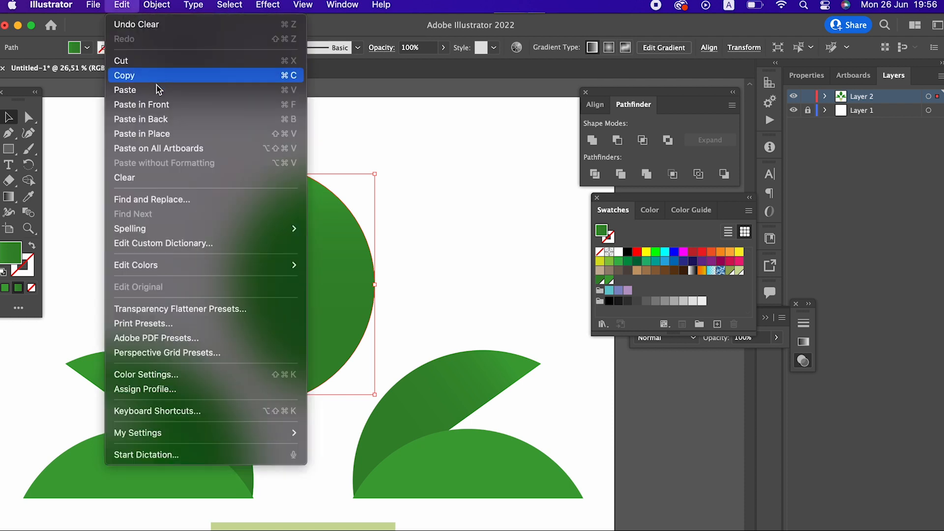
left_click(141, 104)
left_click_drag(461, 262, 276, 255)
left_click_drag(144, 257, 368, 192)
Step: Draw a tall rectangle covering the right half of the duplicate leaf and divide the two shapes with Pathfinder
left_click(8, 148)
left_click_drag(346, 87, 468, 376)
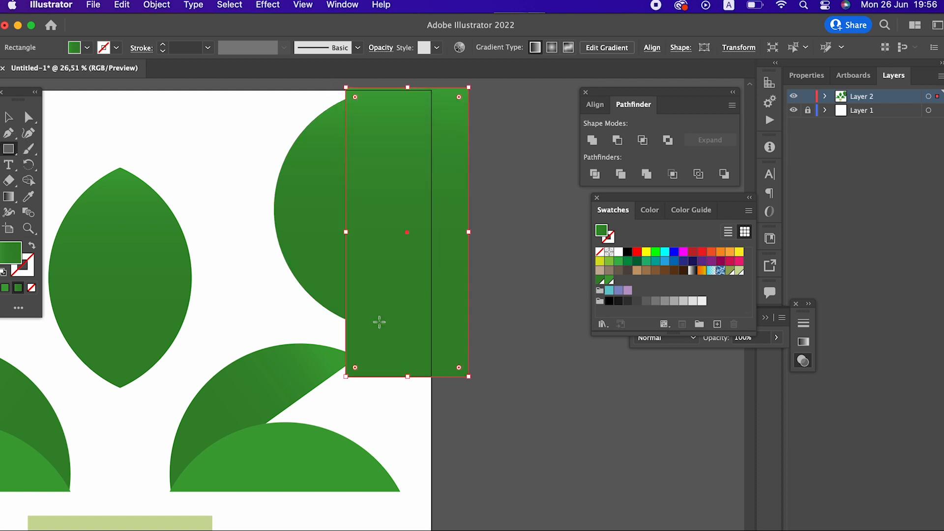
left_click(17, 123)
left_click(314, 140, "shift")
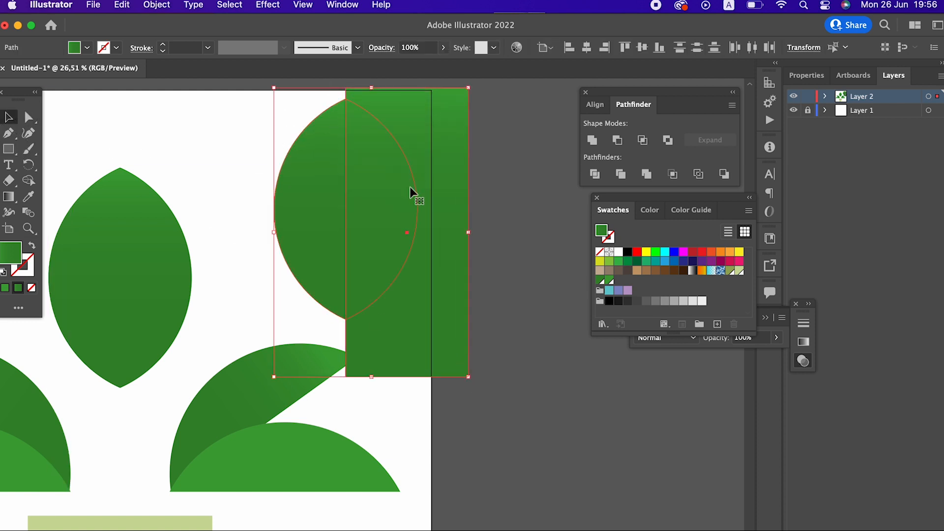
left_click(147, 7)
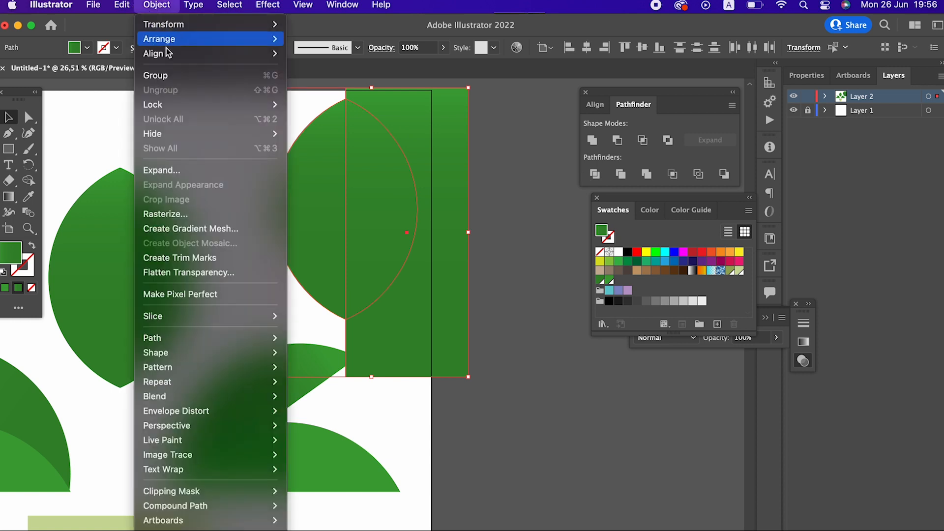
left_click(511, 278)
left_click(306, 183)
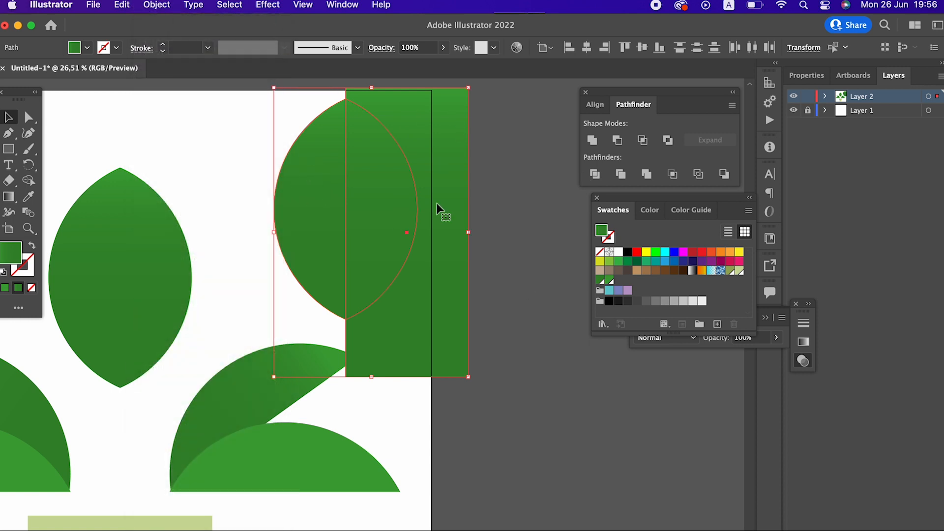
left_click(595, 174)
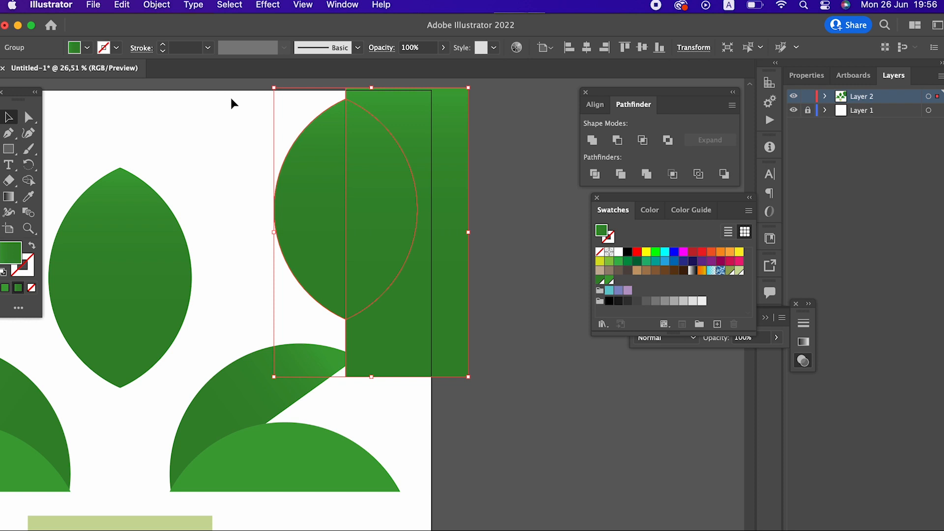
Step: Ungroup the divided shapes and delete the rectangle remainder outside the leaf
left_click(161, 7)
left_click(199, 89)
left_click(494, 226)
left_click(450, 227)
key("Delete")
Step: Redirect the gradient of the leaf's right half horizontally, dark green at the midline and light green at the outer edge
left_click(396, 234)
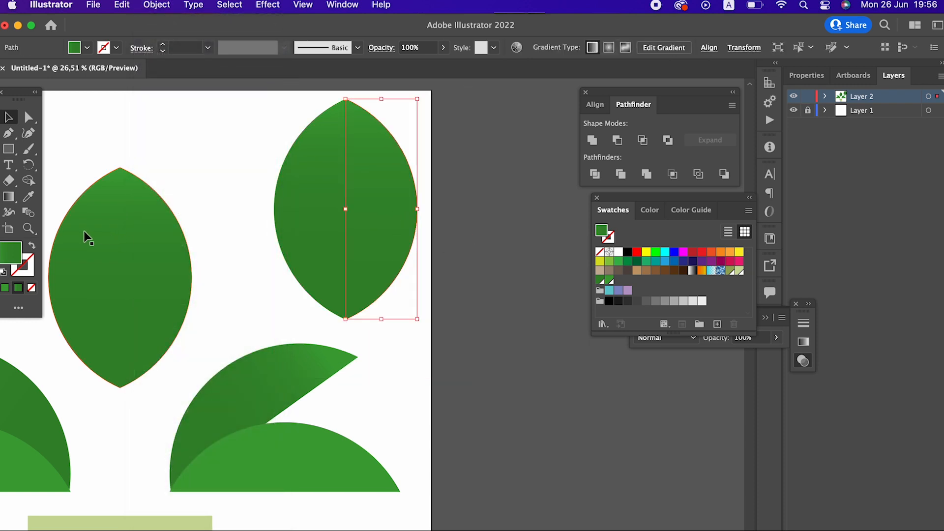
left_click(14, 197)
mouse_move(406, 210)
left_mouse_down()
mouse_move(338, 204)
mouse_move(373, 209)
left_mouse_up()
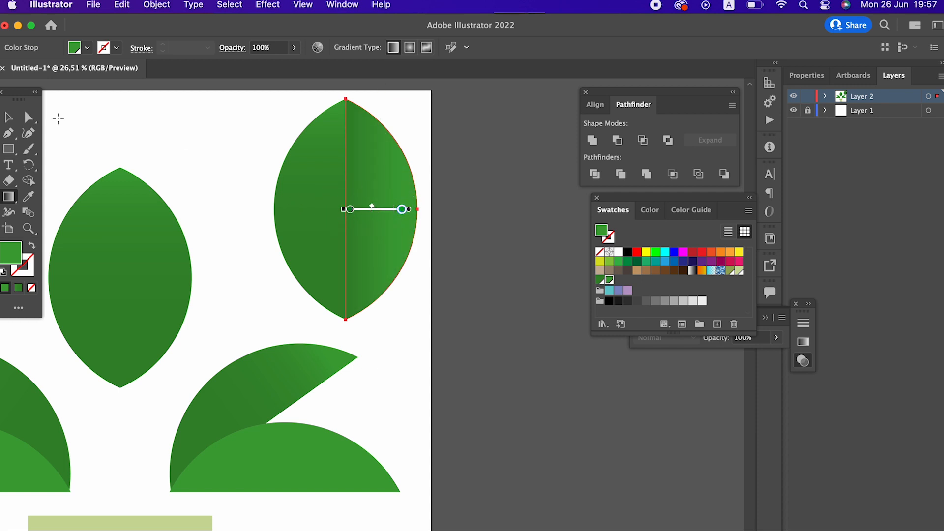
Step: Give the leaf's left half the same gradient, mirrored with dark green at the midline and light green at the outer edge
left_click(8, 116)
left_click(255, 183)
left_click(295, 211)
left_click(27, 197)
left_click(356, 212)
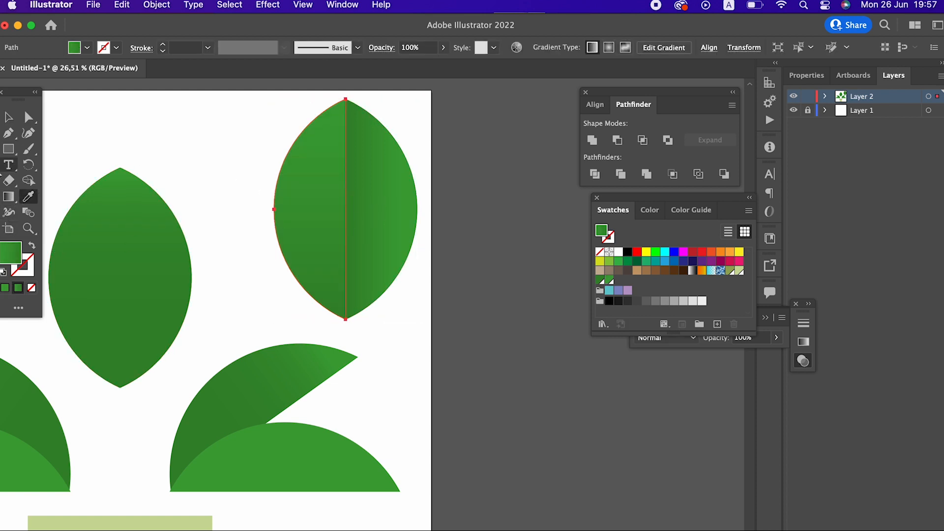
left_click(11, 197)
left_click_drag(286, 209, 339, 209)
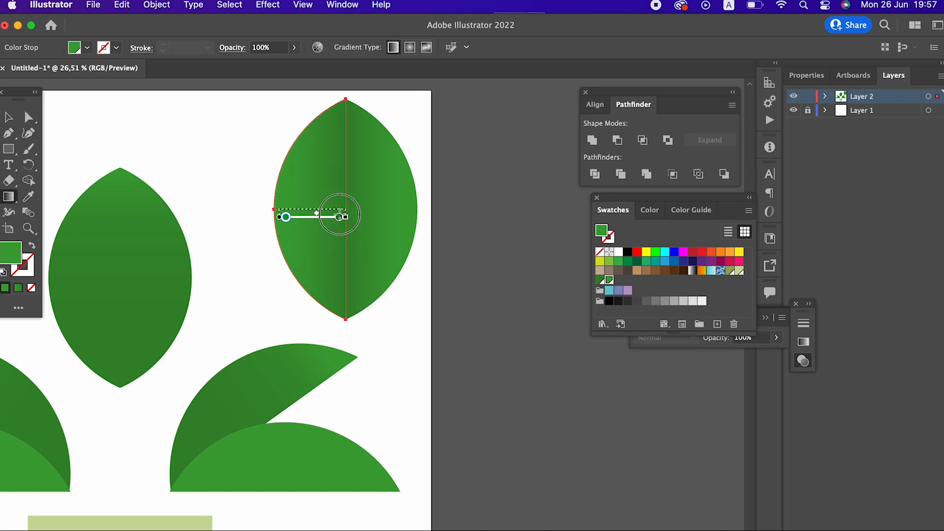
left_click(11, 116)
left_click(427, 254)
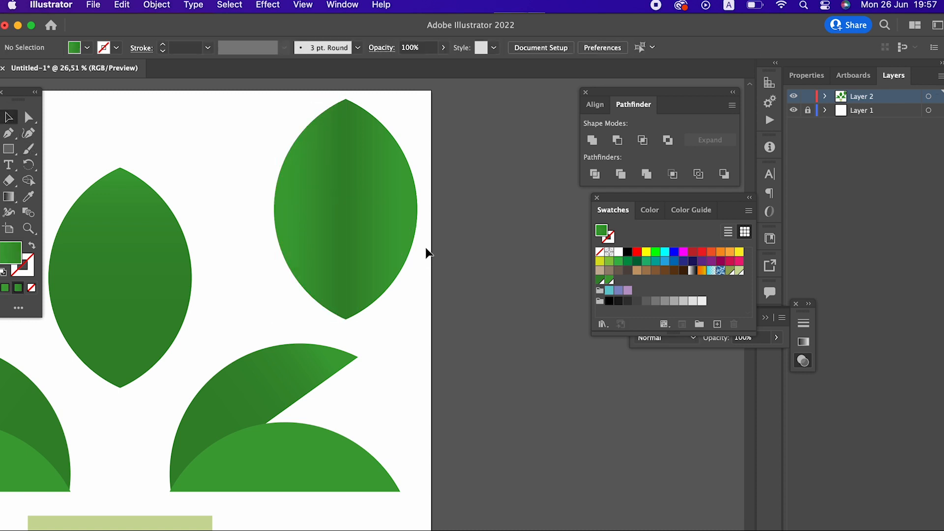
Step: Draw a narrow triangular vein with the Pen tool along the leaf's midline, widening to just below its lower tip
key("z")
left_click_drag(337, 152, 414, 221)
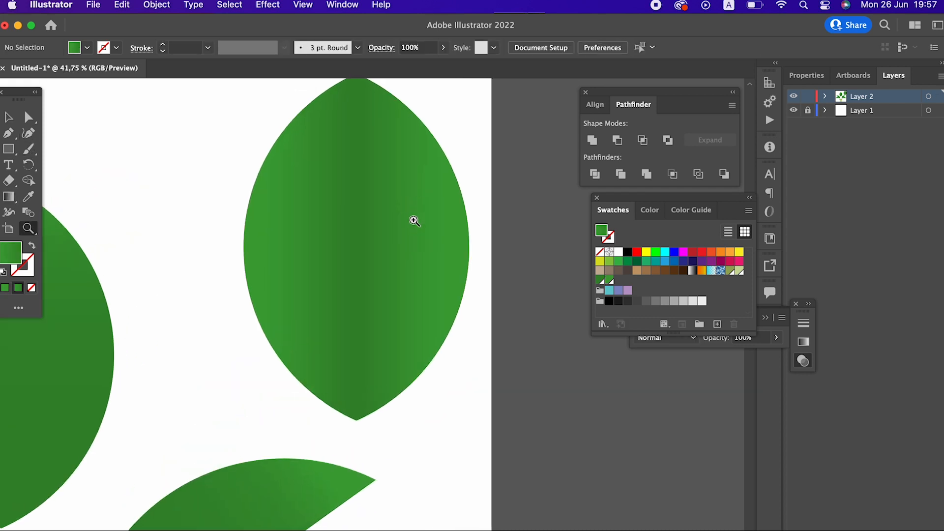
left_click(8, 133)
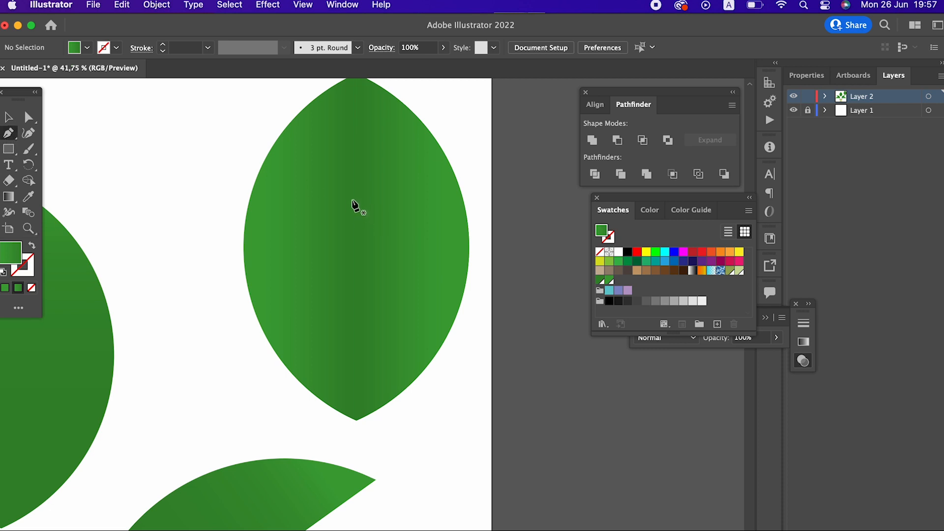
left_click(356, 162)
left_click_drag(365, 425, 345, 431)
left_click(344, 425)
left_click(356, 163)
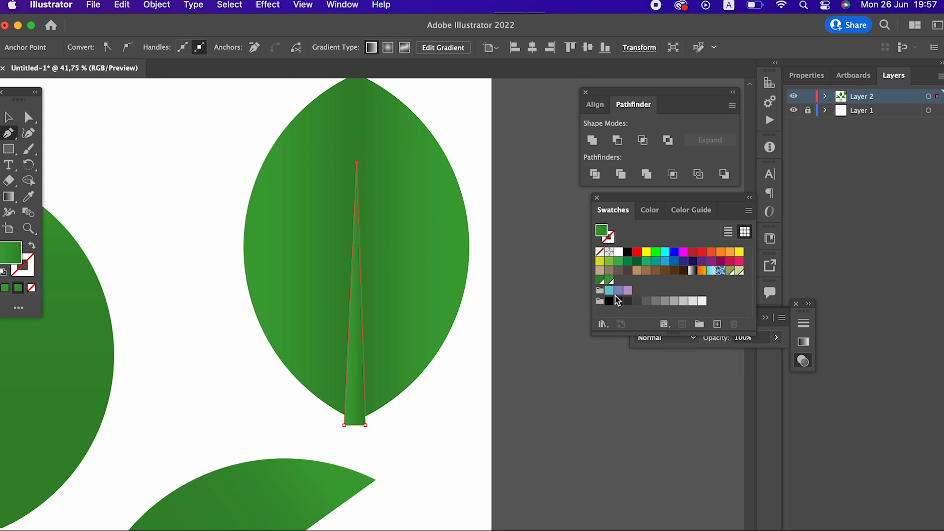
Step: Fill the triangular vein with the saved solid light green swatch and deselect it
left_click(609, 281)
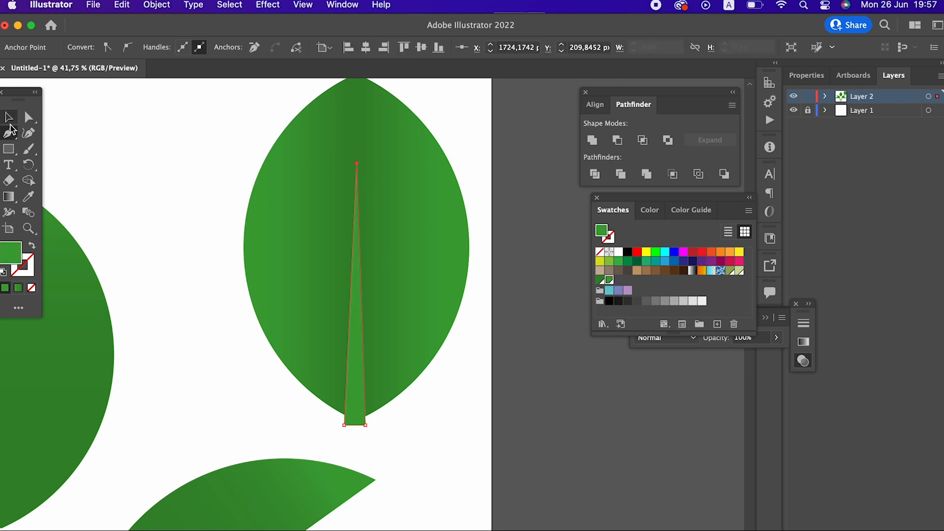
left_click(10, 132)
left_click(448, 459)
key("super+z")
left_click(8, 117)
left_click(412, 369)
left_click(478, 470)
Step: Select both leaf halves and the vein, and divide them with Pathfinder
key("z")
left_click_drag(480, 370, 384, 284)
left_click_drag(477, 253, 560, 252)
left_click(10, 115)
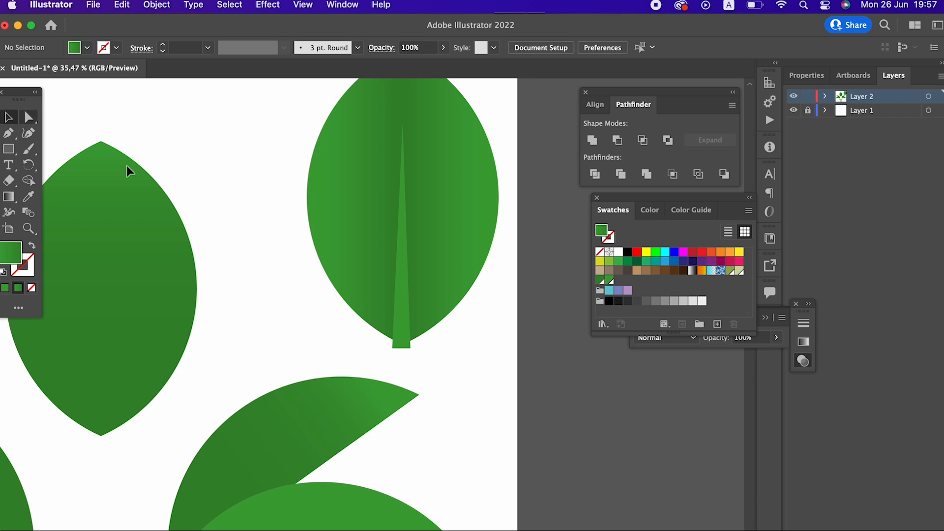
left_click_drag(488, 325, 335, 294)
left_click(597, 175)
Step: Delete the small piece of the vein that sticks out below the leaf's lower tip
key("z")
left_click_drag(367, 390, 516, 400)
left_click(29, 118)
left_click(301, 269)
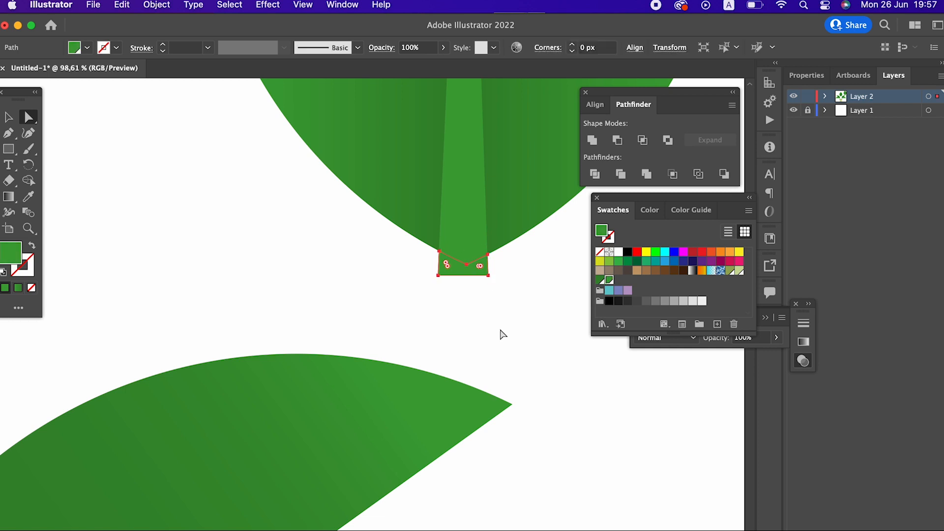
key("Delete")
Step: Move the veined leaf over the lower right part of the central leaf and tilt it outward to the right
key("z")
left_click_drag(467, 224, 216, 327)
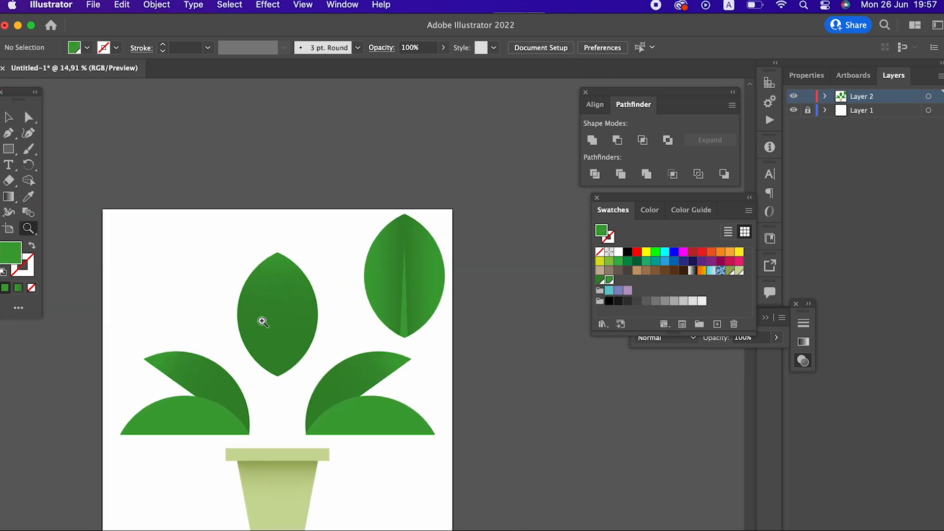
left_click_drag(330, 305, 356, 300)
left_click(9, 133)
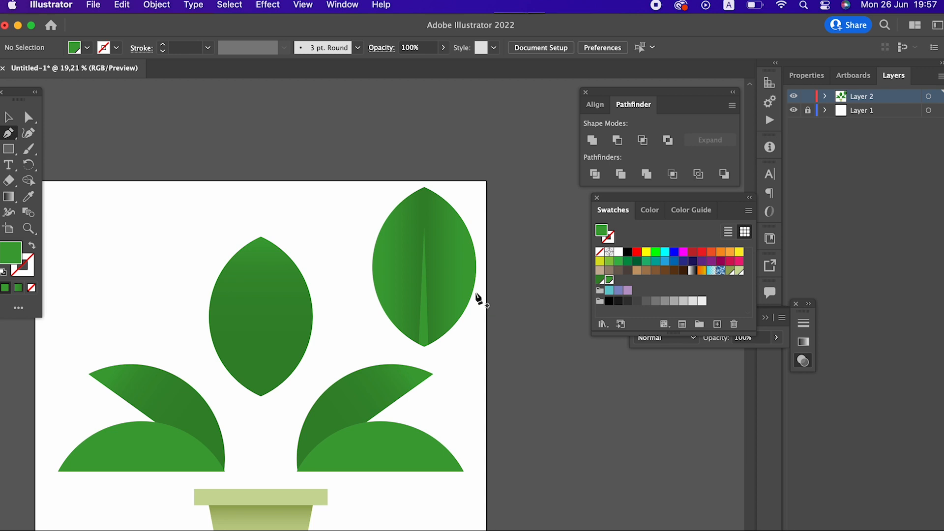
left_click(8, 118)
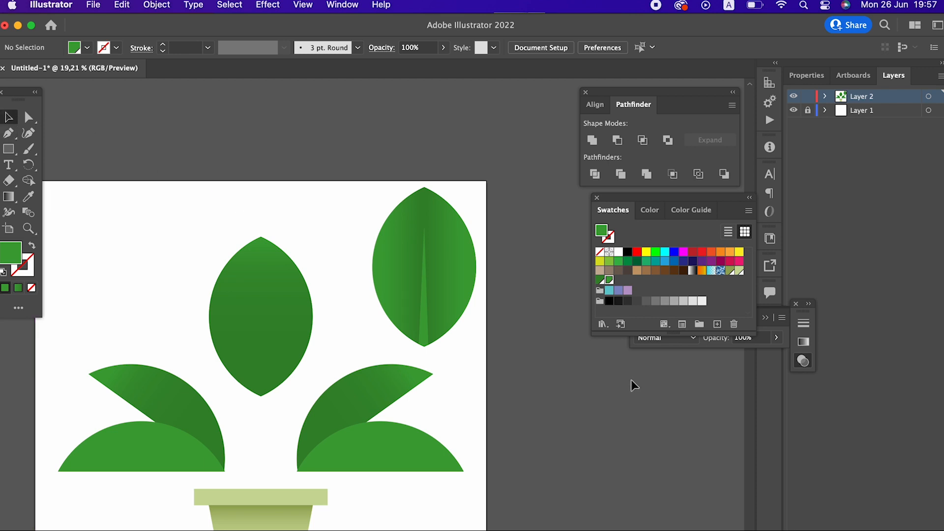
left_click(411, 291)
left_click(536, 317)
left_click_drag(454, 300, 334, 365)
left_click_drag(361, 249, 390, 276)
left_click_drag(313, 302, 305, 330)
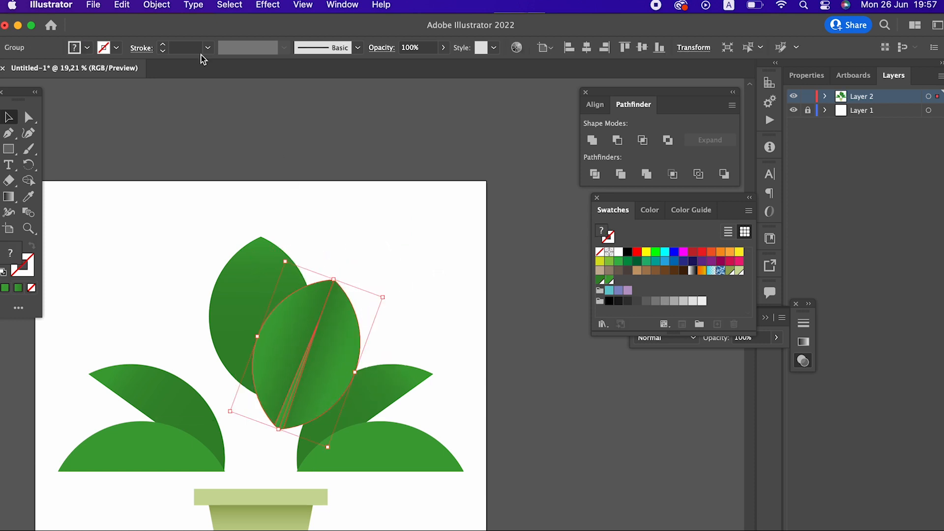
Step: Create a reflected copy of the tilted veined leaf and place it as its mirror image on the plant's left side
left_click(156, 5)
mouse_move(179, 26)
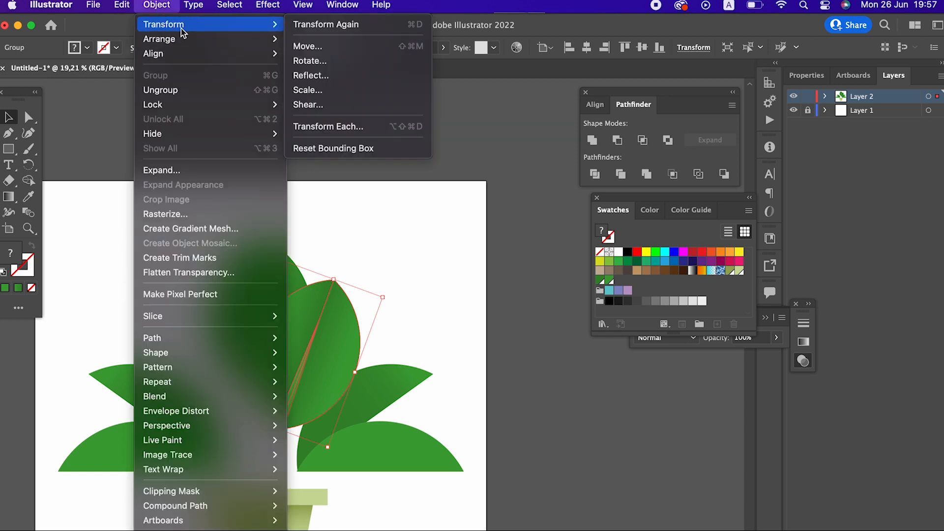
left_click(356, 74)
left_click(162, 429)
left_click_drag(226, 436, 213, 378)
Step: Select the two veined leaves and group them
left_click(324, 368, "shift")
left_click(440, 401)
left_click(303, 371, "shift")
key("super+g")
left_click(156, 5)
left_click(168, 75)
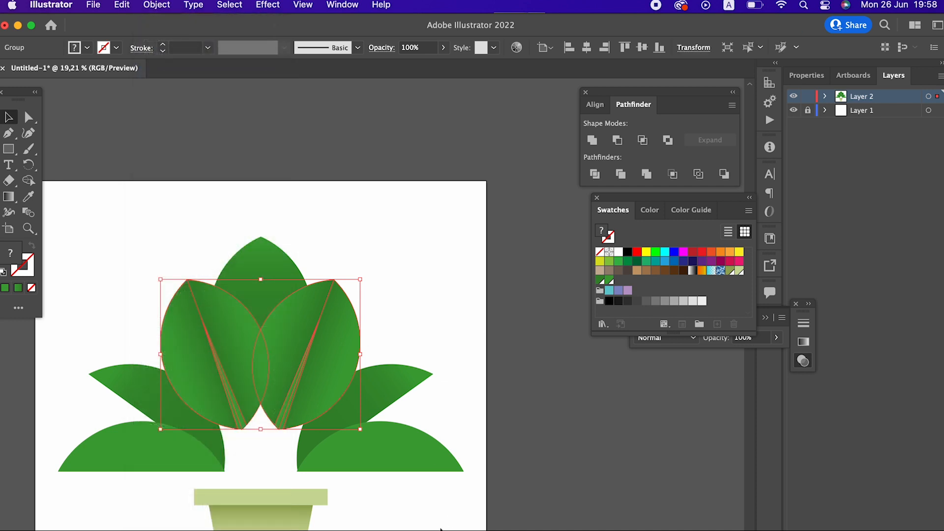
Step: Select all the artwork, centre it horizontally on a shared axis, and deselect it
key("super+a")
left_click(584, 53)
left_click(419, 339)
left_click_drag(408, 353, 467, 245)
Step: Bring the central gradient leaf to the front of the two veined leaves and deselect it
key("z")
left_click_drag(405, 192, 353, 227)
left_click_drag(353, 227, 305, 288)
left_click(319, 278)
left_click_drag(430, 348, 405, 296)
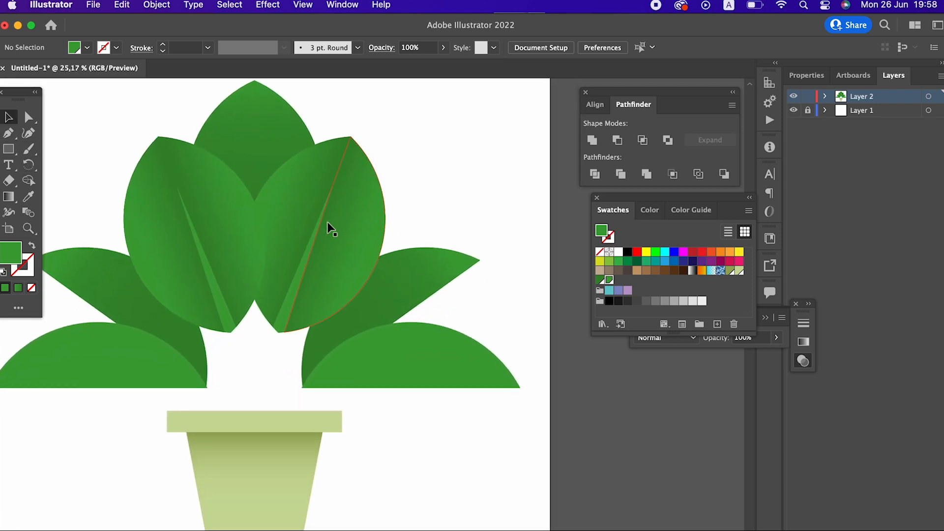
left_click(251, 135)
left_click(156, 5)
mouse_move(187, 38)
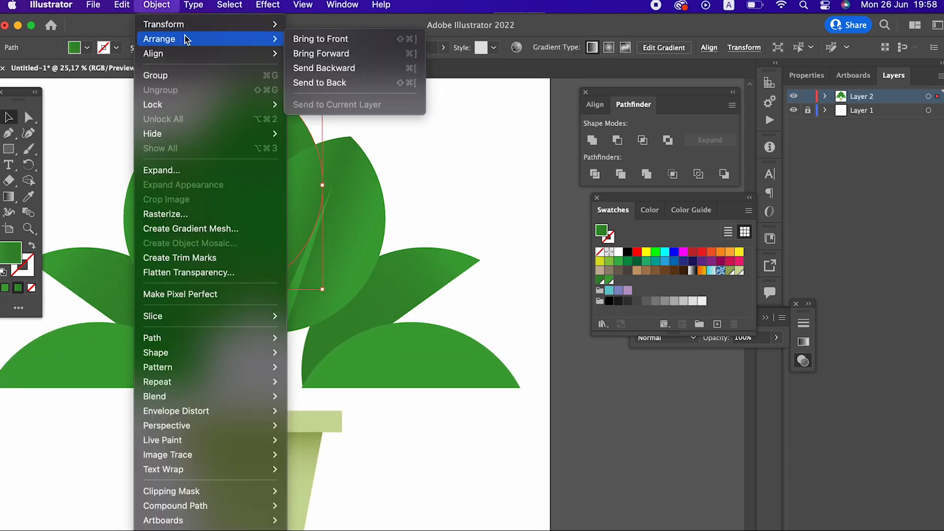
left_click(301, 37)
left_click(496, 208)
left_click_drag(485, 219, 449, 228)
Step: Draw a curved stem path with the Pen tool from the inner corner of the lower right leaf down into the centre of the pot
key("z")
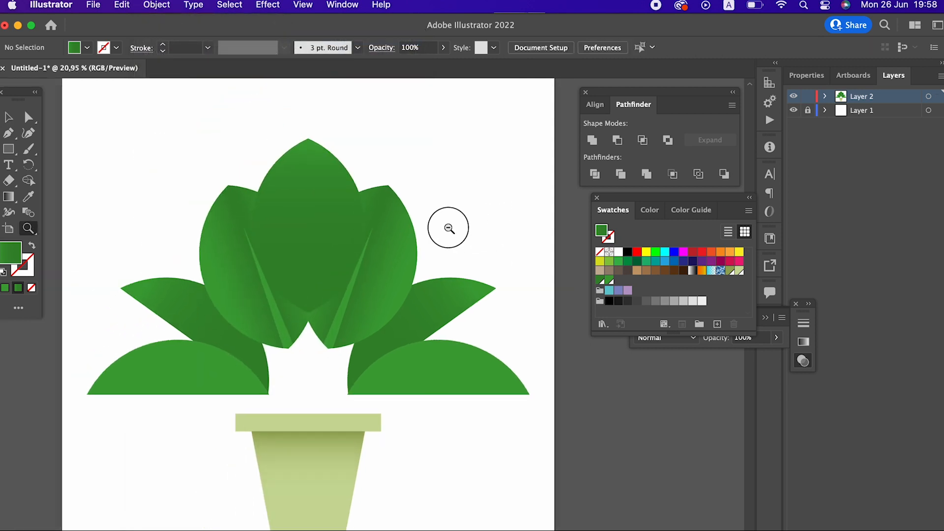
left_click_drag(392, 359, 414, 274)
left_click_drag(406, 284, 569, 365)
left_click_drag(300, 370, 313, 323)
left_click(11, 135)
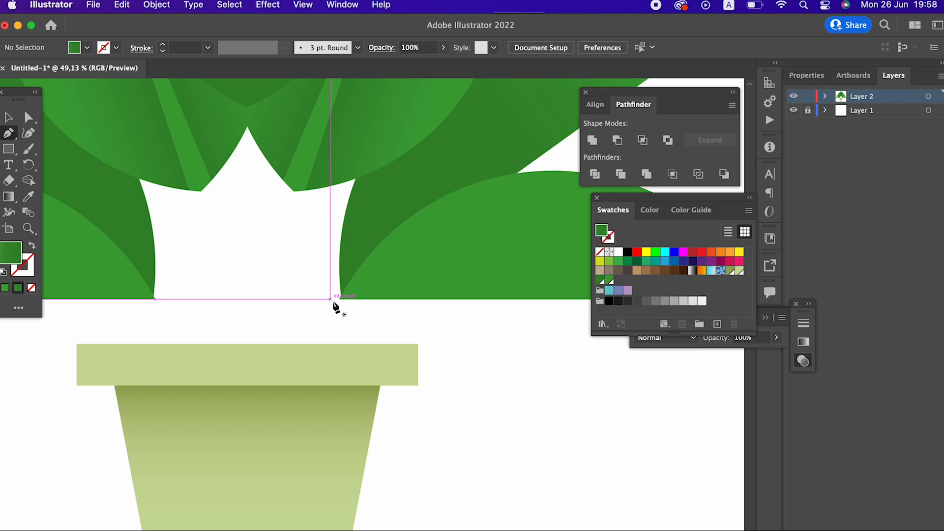
left_click(340, 298)
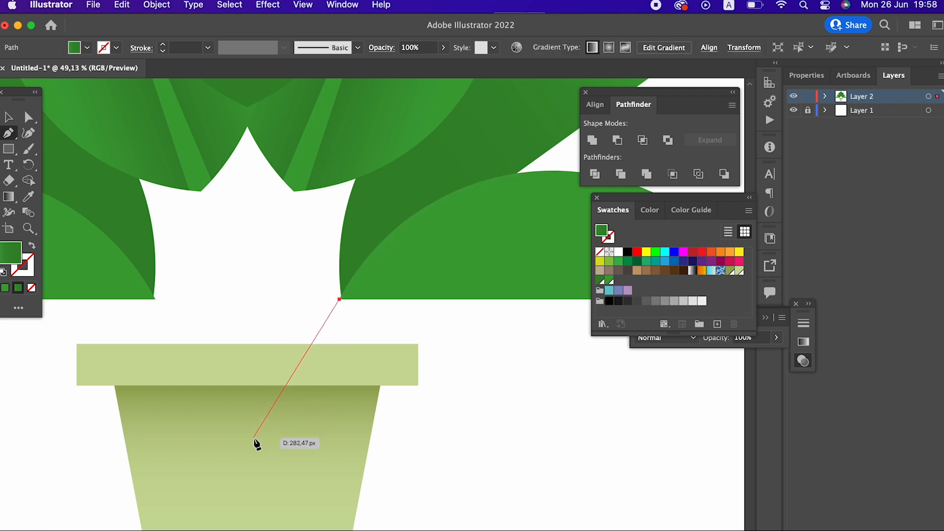
left_click_drag(247, 438, 236, 515)
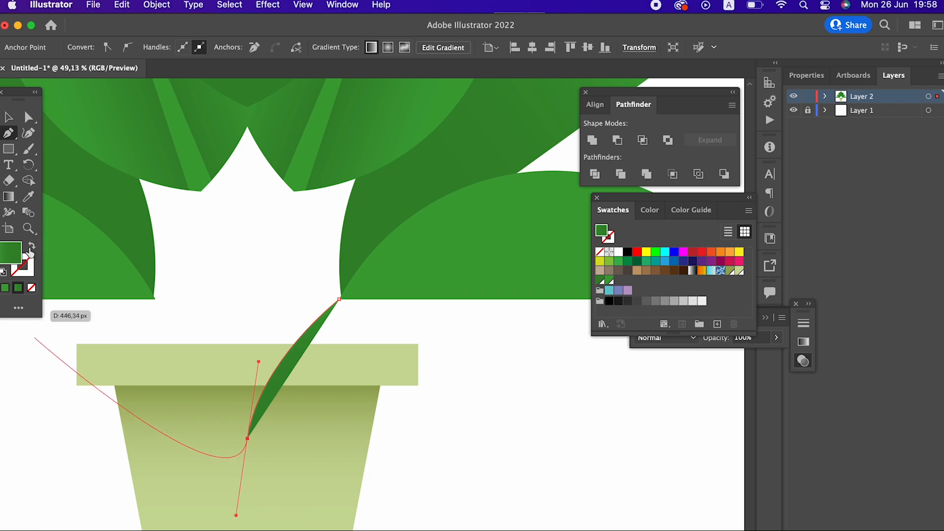
Step: Give the stem path no fill and a dark green swatch stroke 20 pt thick
left_click(31, 246)
left_click(22, 265)
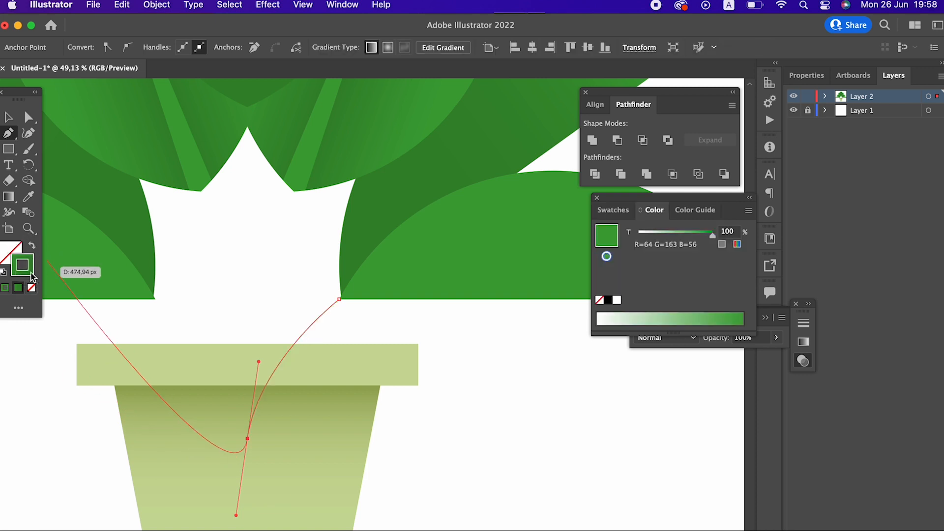
left_click(620, 211)
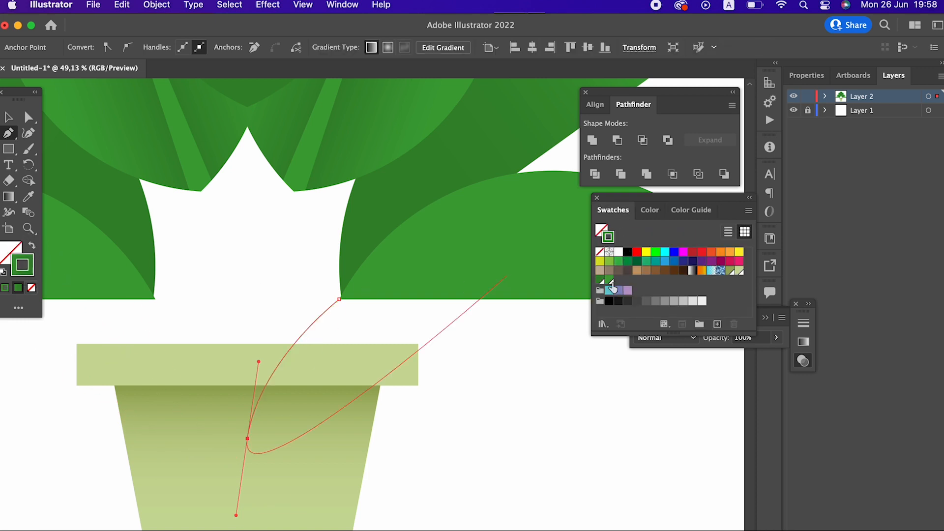
left_click(603, 284)
key("v")
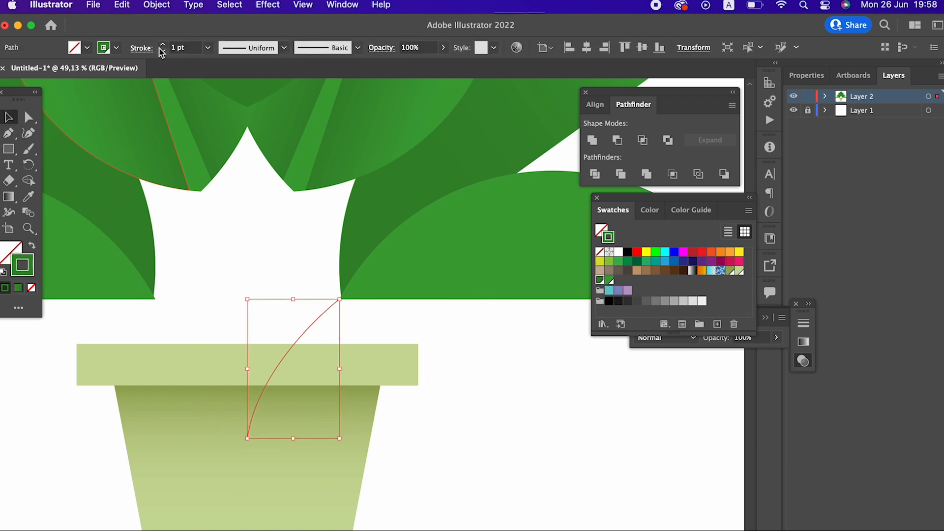
left_click(163, 44)
left_click(162, 44)
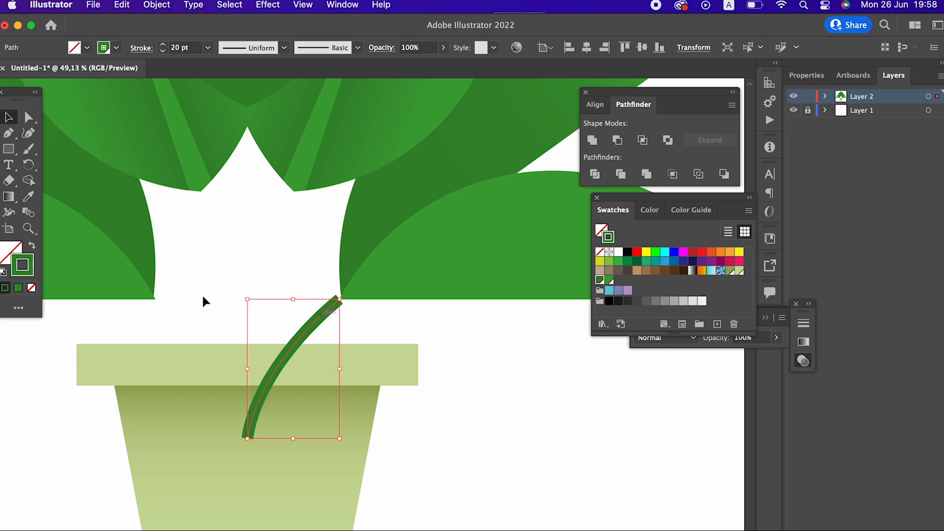
Step: Extend the stem's upper end onto the lower right leaf, adjust its bend with the Curvature tool, and deselect it
left_click(28, 133)
left_click_drag(340, 300, 391, 263)
left_click_drag(329, 340, 307, 342)
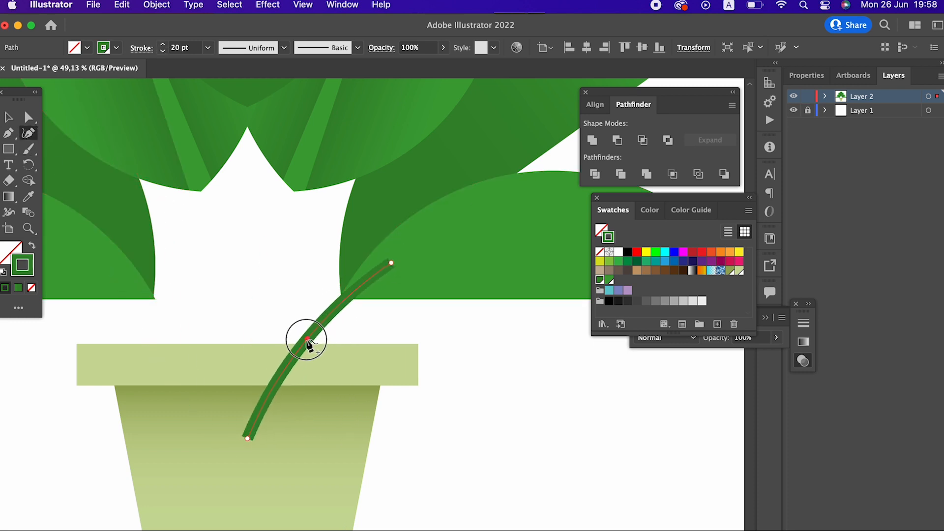
left_click(8, 116)
left_click(505, 420)
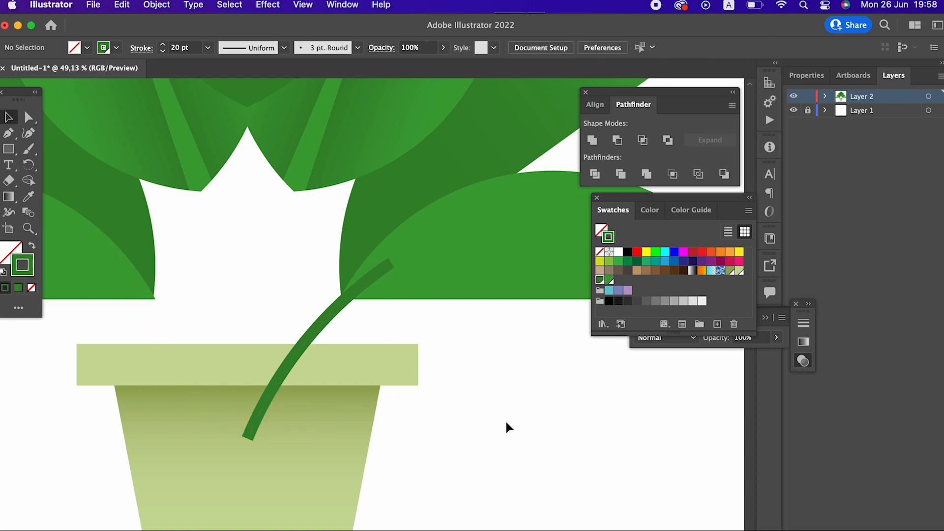
Step: Reshape the stem with the Curvature tool so it arches and ends on the lower right leaf's flat bottom edge
scroll(317, 393, "up", 2)
left_click(295, 371)
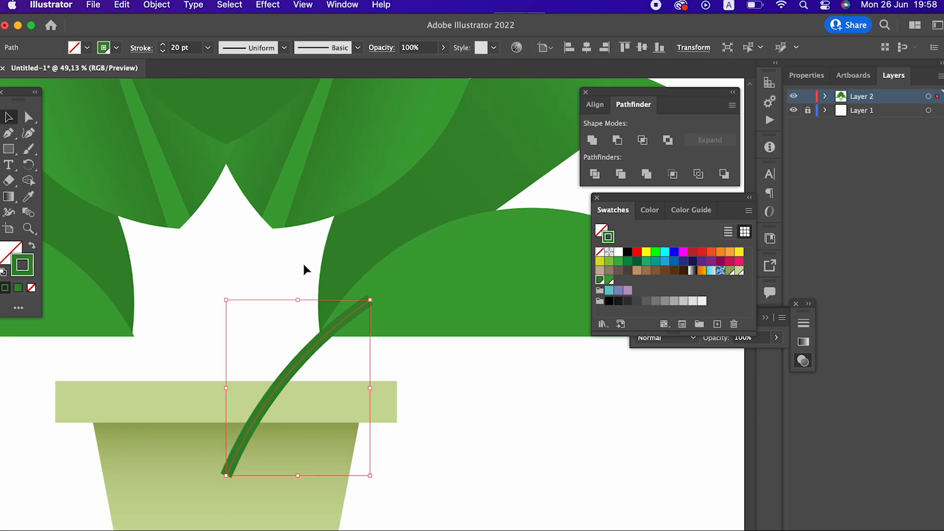
scroll(260, 397, "right", 5)
scroll(265, 381, "down", 2)
left_click(30, 134)
left_click_drag(190, 329, 272, 364)
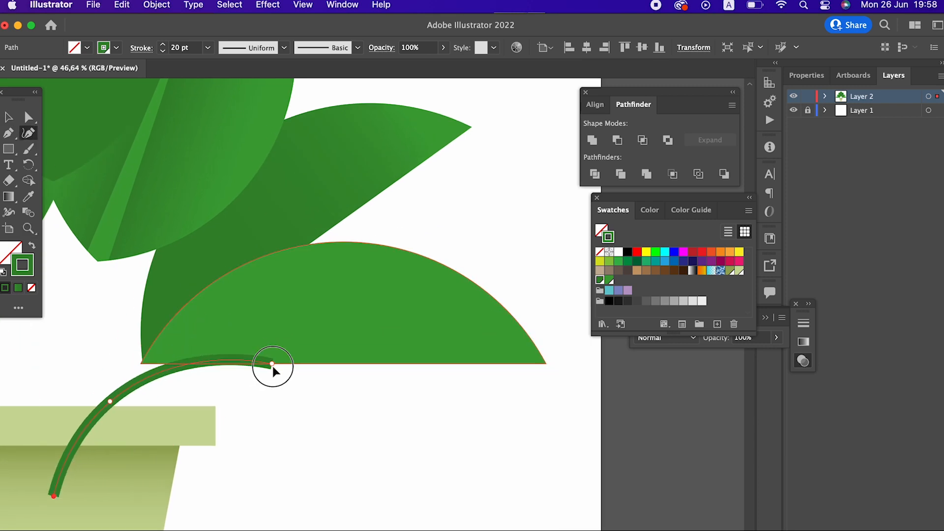
left_click_drag(110, 401, 132, 375)
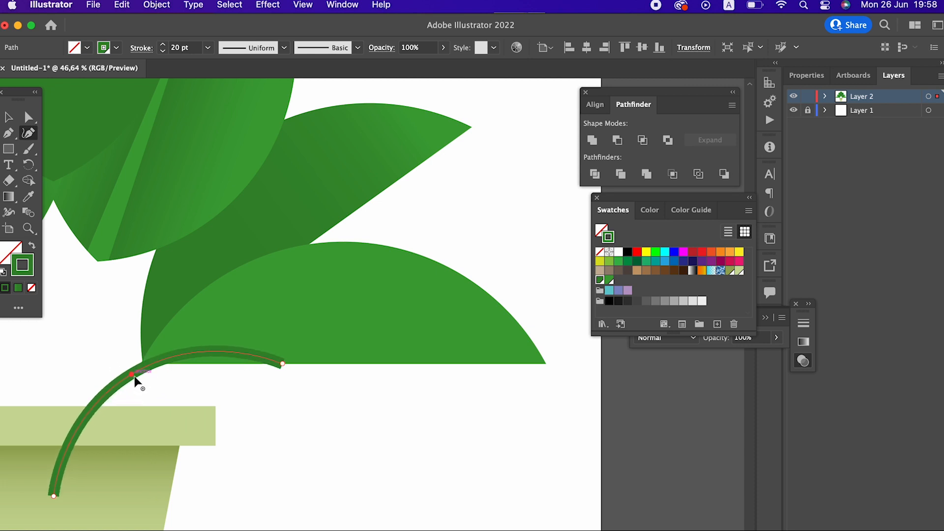
left_click_drag(282, 364, 189, 363)
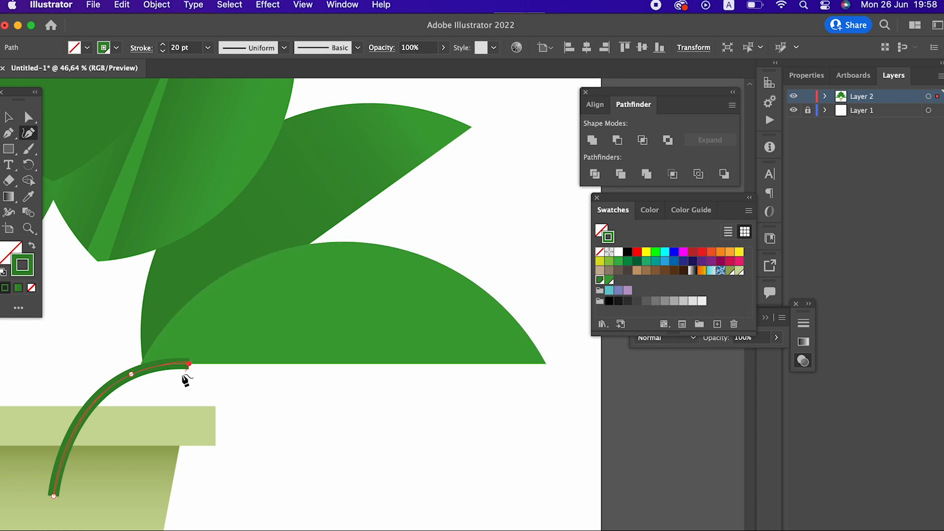
left_click_drag(128, 379, 126, 374)
key("Delete")
left_click(15, 118)
left_click(252, 453)
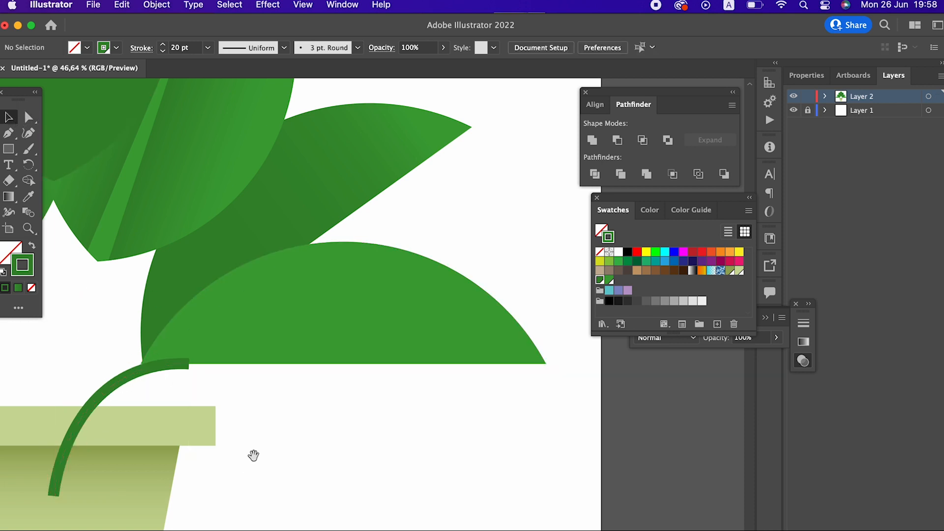
Step: Copy the arched stem, paste it in front, and rotate the copy about 15° counterclockwise, placing its upper end on the right leaves
scroll(253, 453, "left", 5)
left_click(326, 379)
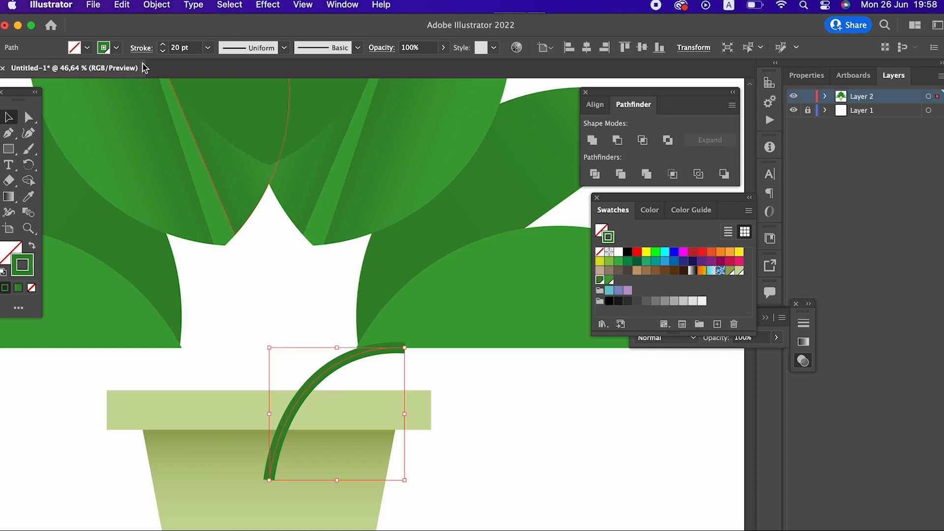
left_click(121, 5)
left_click(121, 75)
left_click(122, 5)
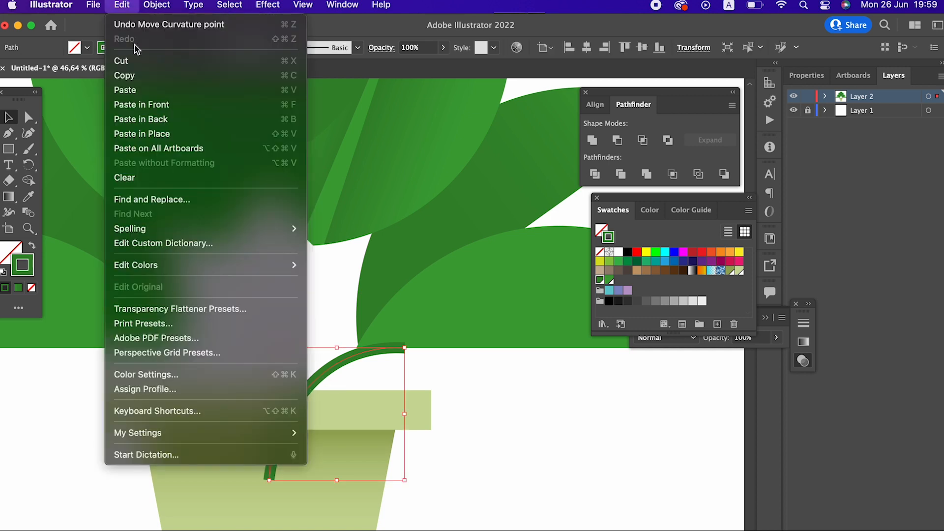
left_click(157, 104)
left_click_drag(411, 343, 390, 320)
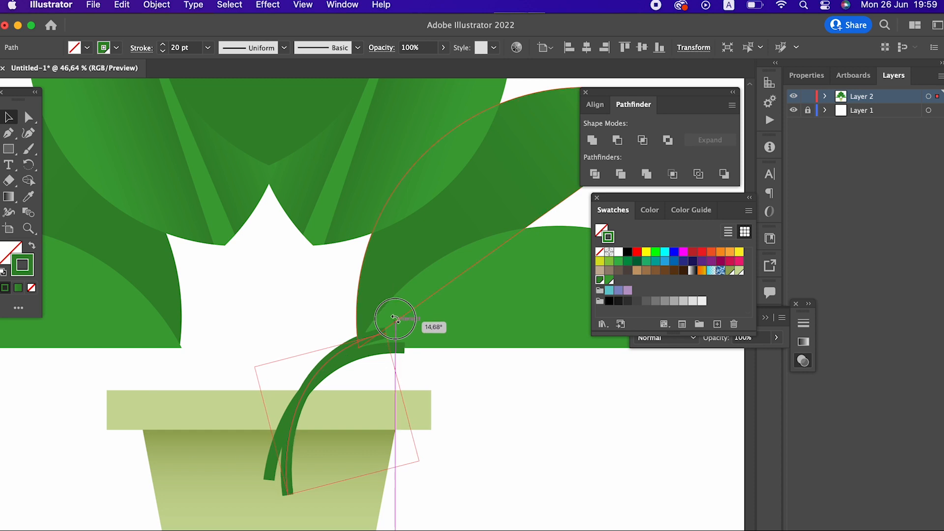
left_click_drag(282, 479, 307, 456)
left_click(406, 400)
Step: Duplicate the two right stems, reflect the duplicates across the vertical axis, and place them as a mirror image on the left side
left_click_drag(343, 379, 282, 376)
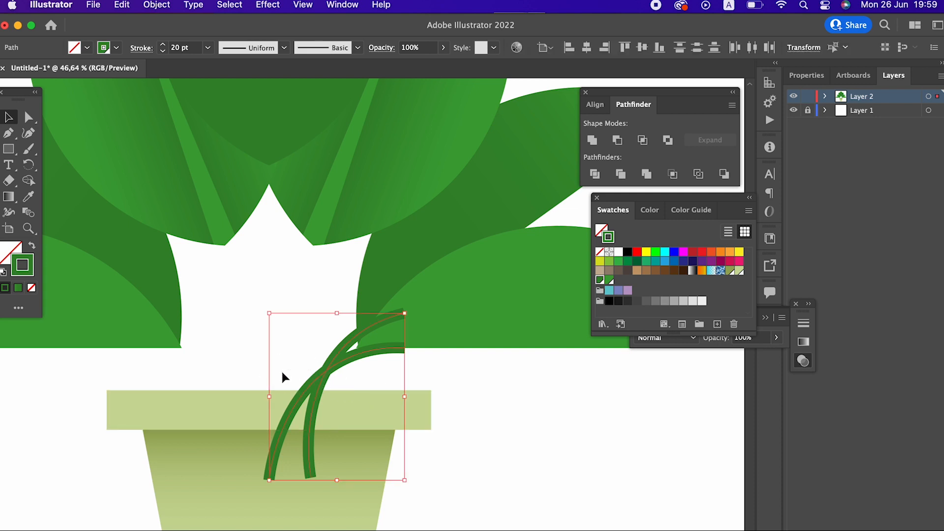
left_click(121, 6)
left_click(124, 76)
left_click(122, 6)
left_click(157, 5)
mouse_move(201, 37)
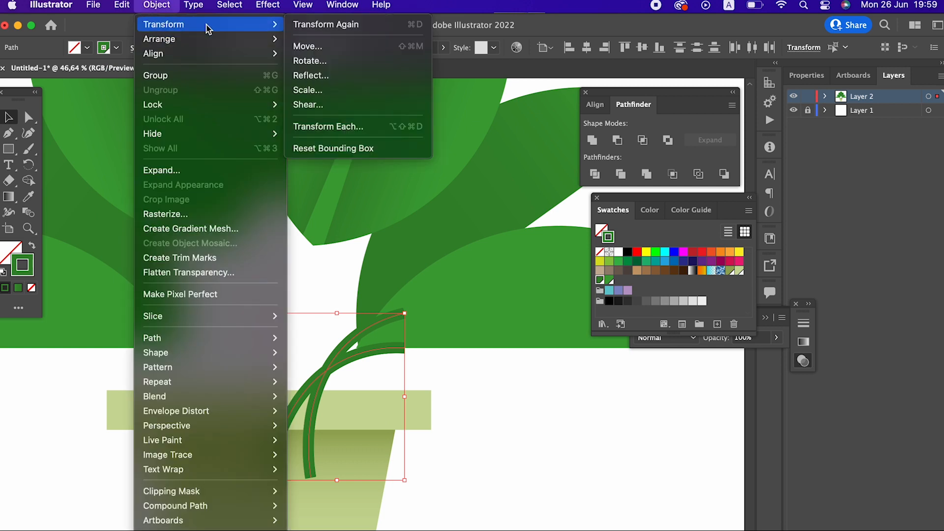
left_click(352, 75)
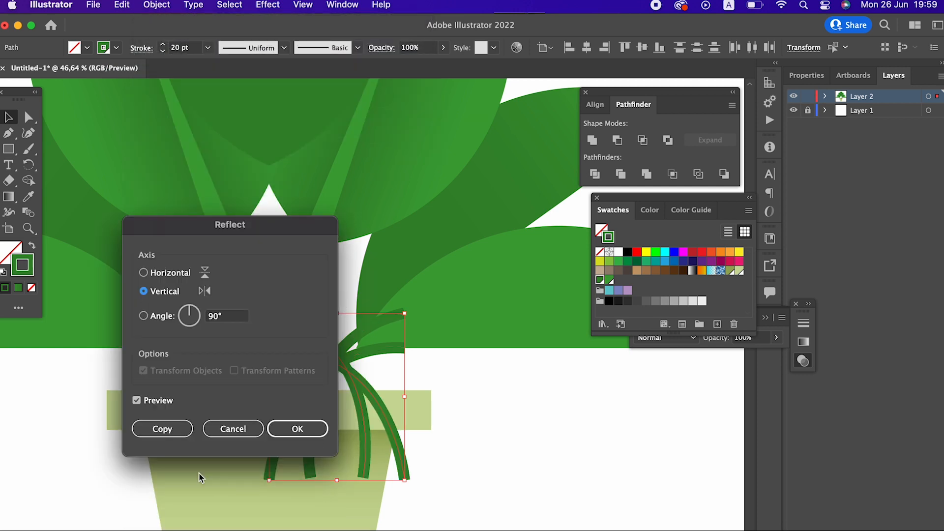
left_click(288, 432)
left_click_drag(341, 373, 194, 389)
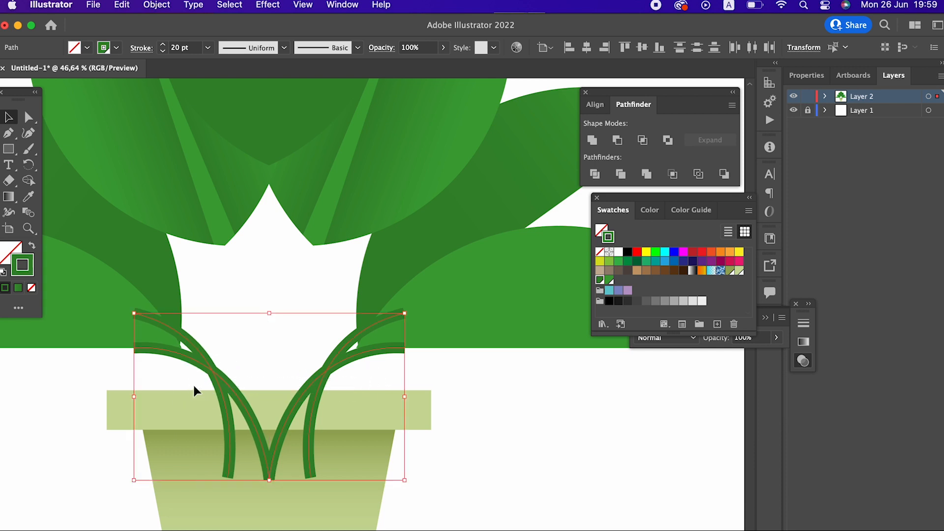
Step: Send the four side stems to the back behind the leaves and pot, and deselect them
left_click(156, 4)
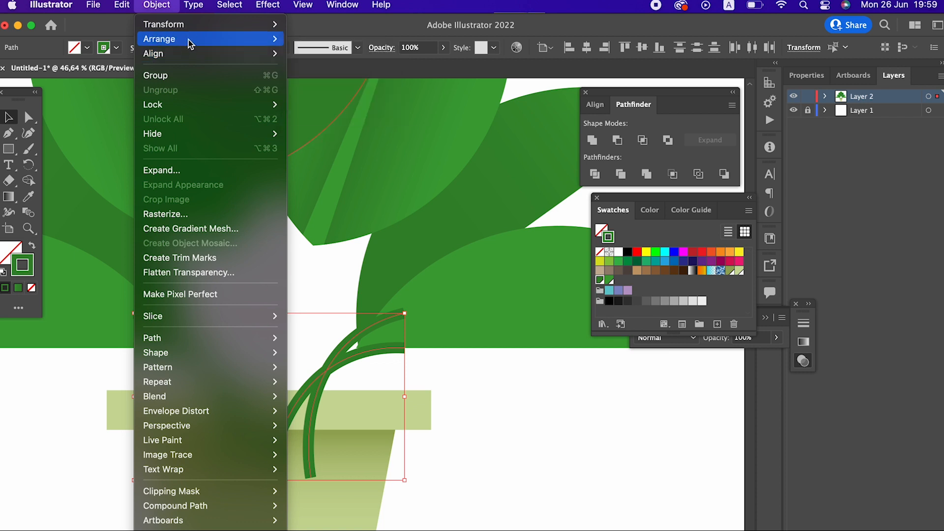
mouse_move(207, 43)
left_click(353, 87)
left_click(530, 498)
Step: Draw a curved stem with the Pen tool from the base of the left veined leaf's vein down into the centre of the pot
left_click_drag(529, 500, 445, 363)
left_click_drag(445, 364, 343, 360)
left_click_drag(296, 287, 394, 395)
left_click_drag(319, 329, 467, 326)
left_click_drag(348, 271, 122, 331)
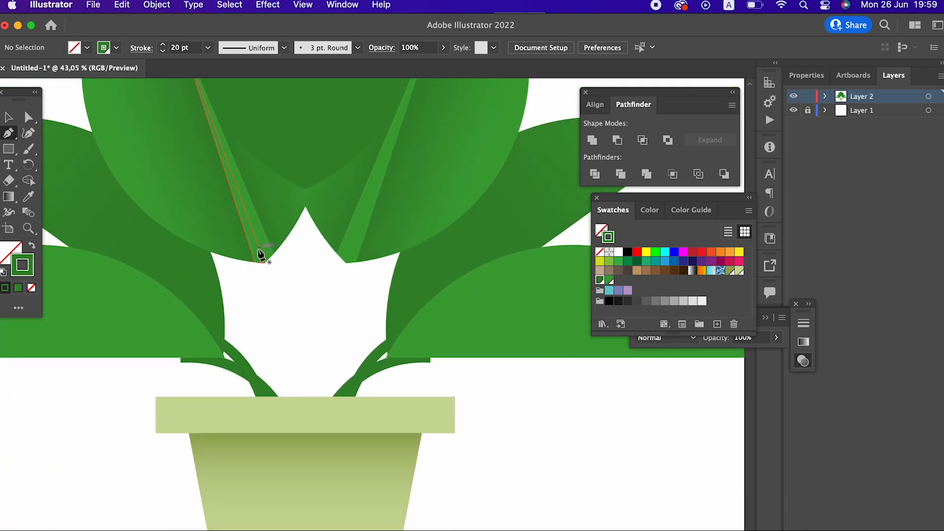
left_click(262, 258)
mouse_move(305, 474)
left_mouse_down()
mouse_move(291, 530)
mouse_move(301, 481)
left_mouse_up()
left_click(8, 116)
scroll(310, 276, "up", 5)
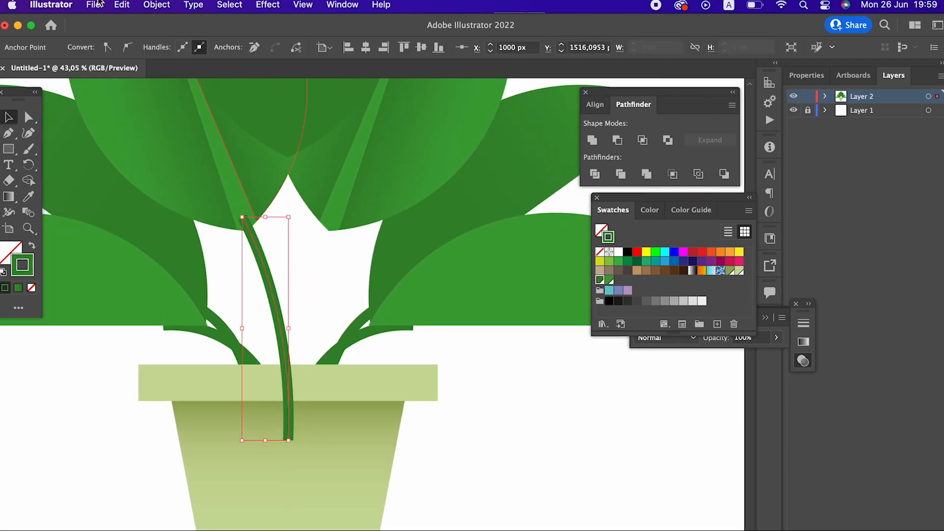
Step: Make a copy of the central stem and move it towards the right veined leaf
left_click(156, 5)
mouse_move(183, 38)
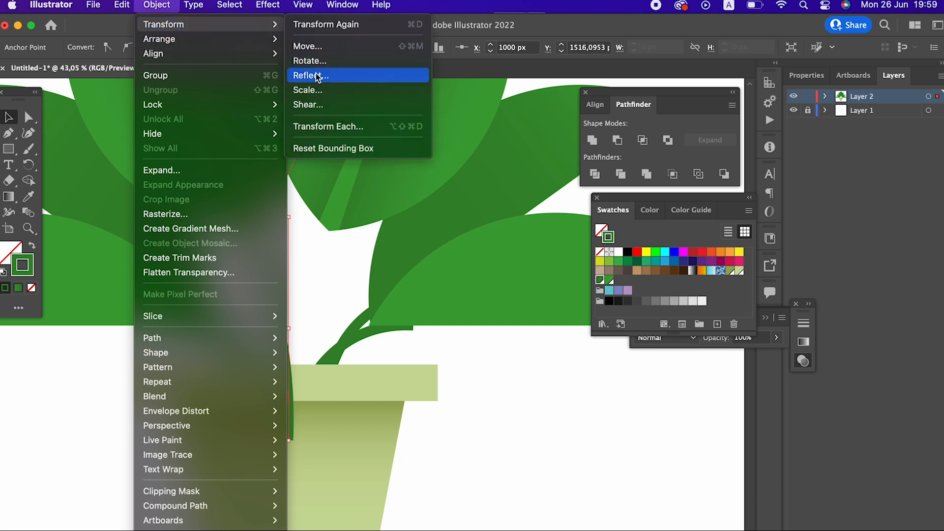
left_click(324, 73)
left_click(162, 428)
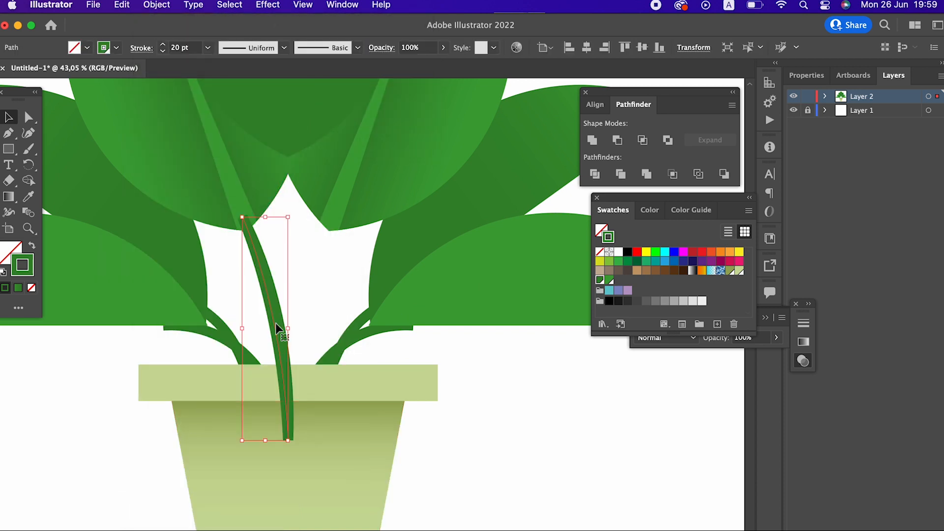
left_click_drag(267, 283, 334, 283)
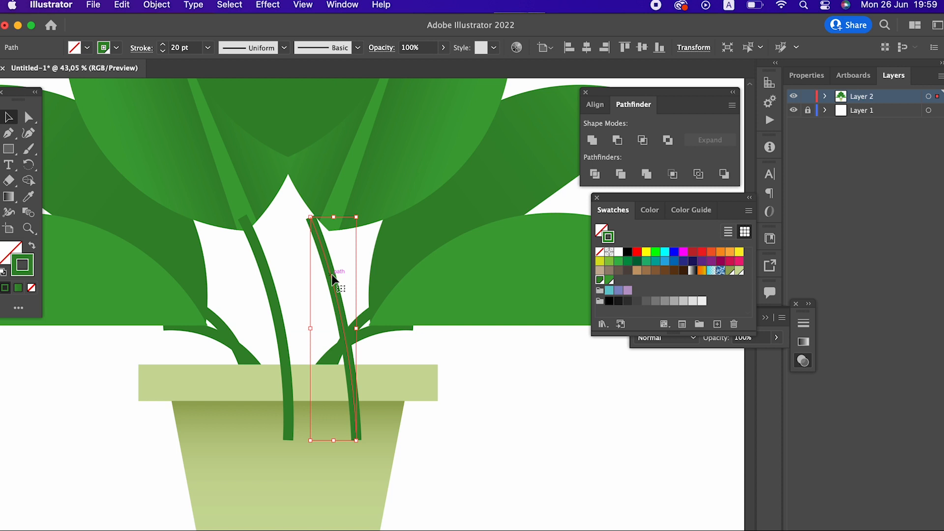
Step: Reflect the copied central stem across the vertical axis and align it with the right leaf's vein and the original stem's base
left_click(155, 6)
mouse_move(210, 25)
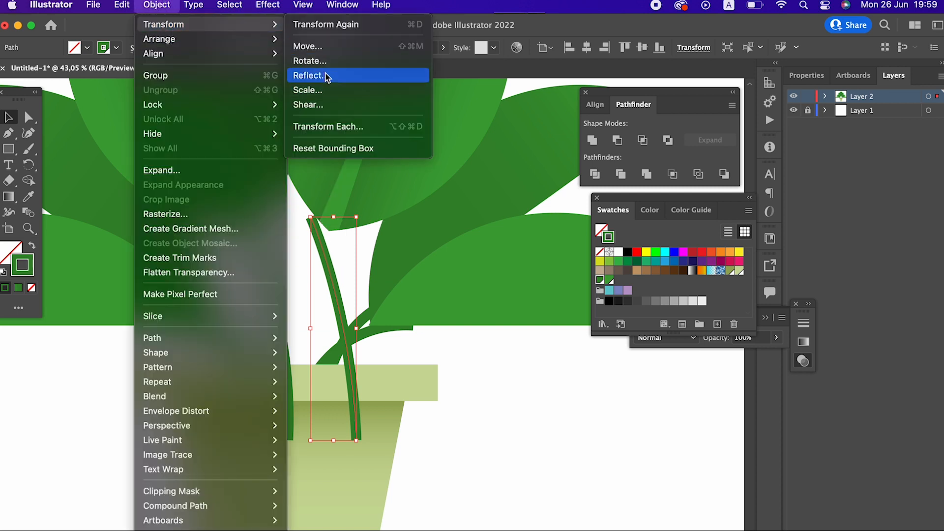
left_click(310, 75)
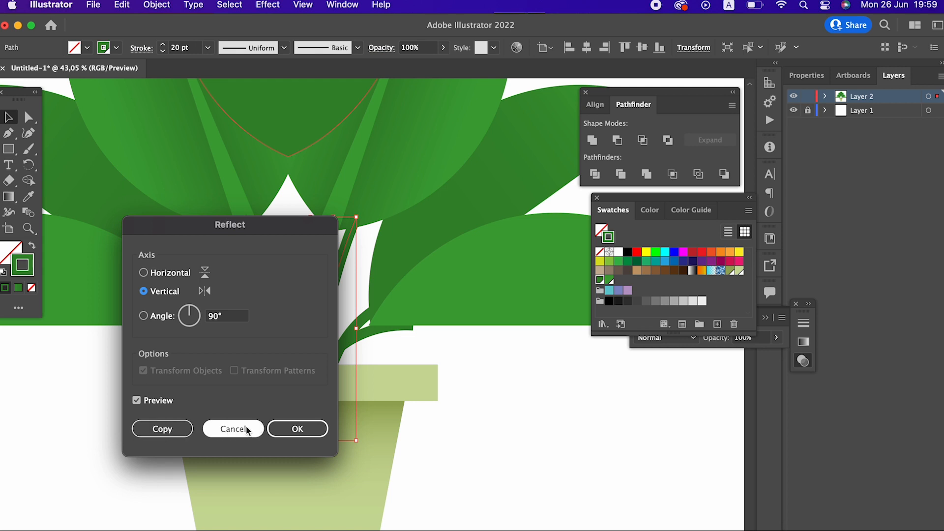
left_click(312, 428)
left_click(336, 254)
left_click_drag(331, 268, 317, 270)
Step: Select both central stems, change their stroke to the lighter green swatch, and deselect them
left_click_drag(368, 298, 391, 346)
left_click_drag(265, 335, 266, 337)
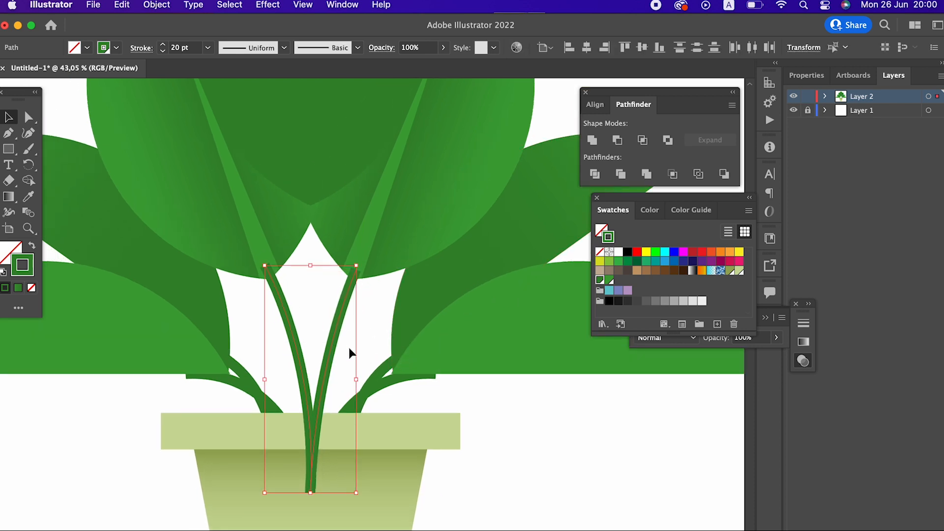
double_click(23, 275)
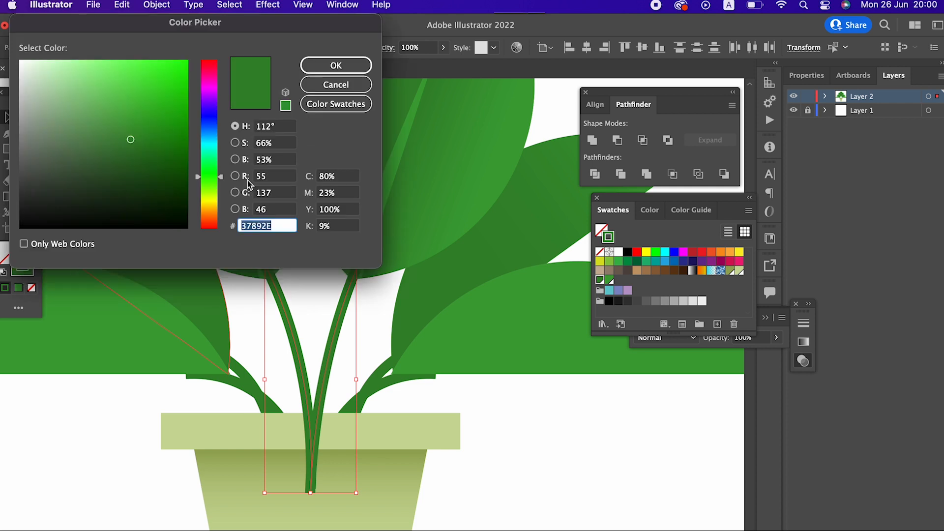
left_click(347, 68)
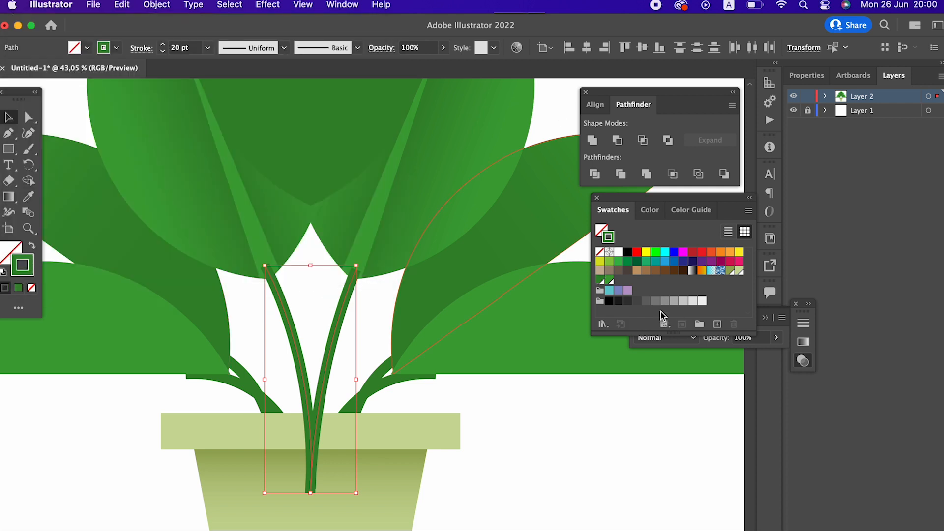
left_click(609, 280)
left_click(532, 488)
Step: Select both curved central stems, send them behind all the other artwork and deselect them
left_click_drag(353, 386, 315, 457)
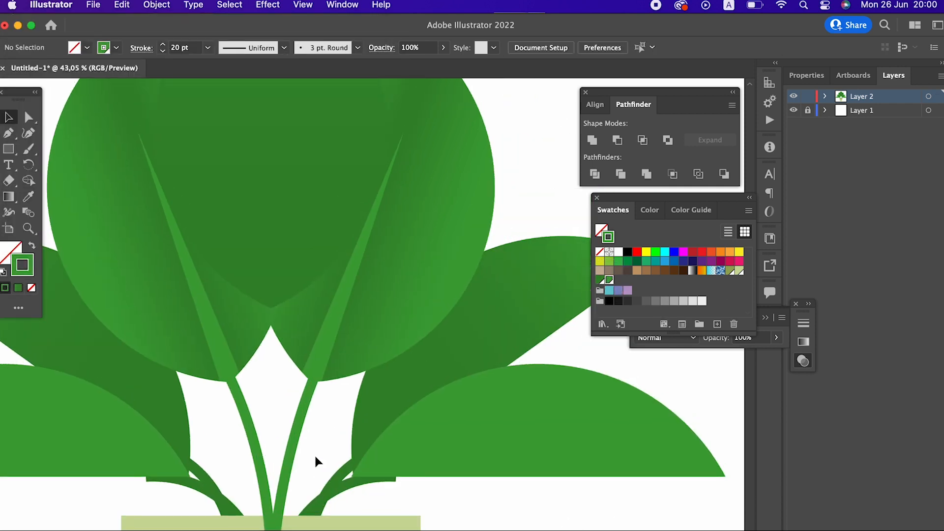
left_click_drag(232, 448, 232, 449)
left_click_drag(295, 435, 294, 429)
key("z")
left_click_drag(394, 442, 295, 289)
left_click(9, 118)
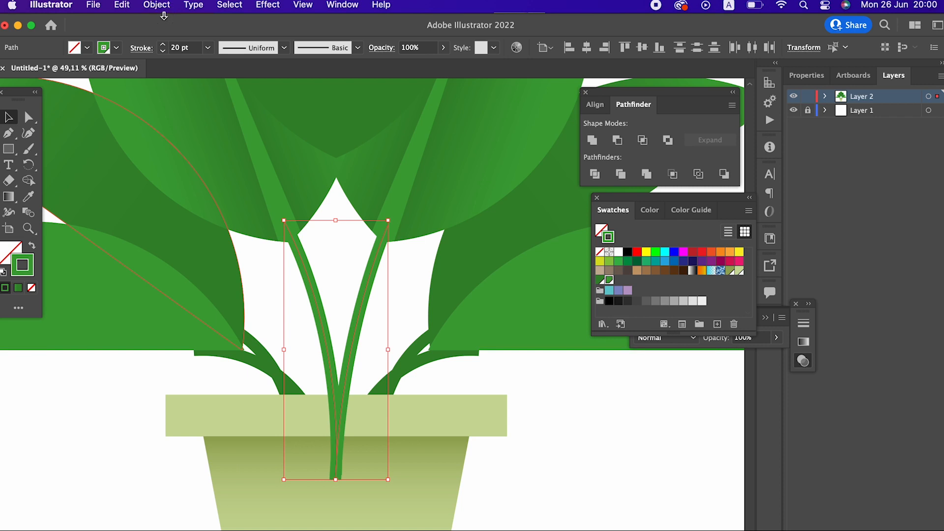
left_click(157, 6)
mouse_move(184, 41)
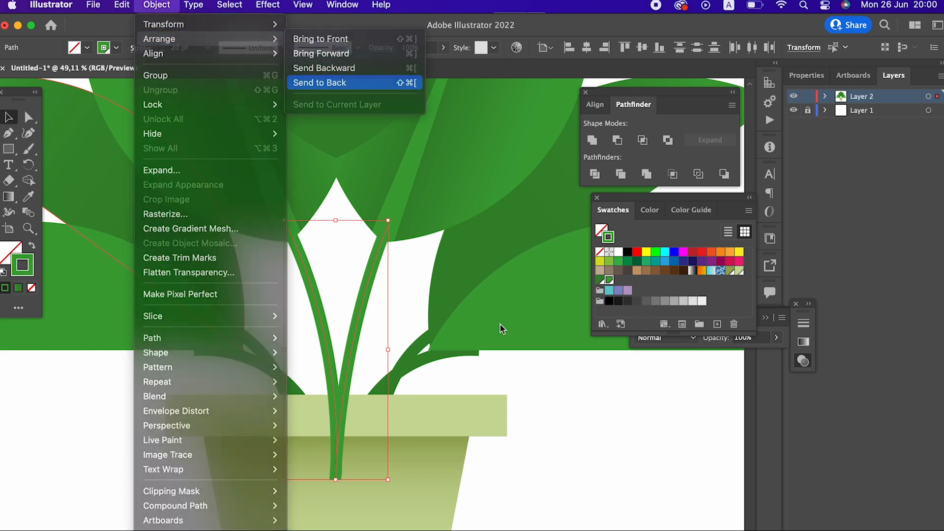
left_click(319, 83)
left_click(576, 465)
Step: Draw a straight vertical stem about 1020 px long with the Pen tool from the middle of the central leaf down into the pot
left_click_drag(489, 315, 446, 402)
key("z")
left_click_drag(446, 401, 311, 461)
left_click_drag(375, 324, 340, 243)
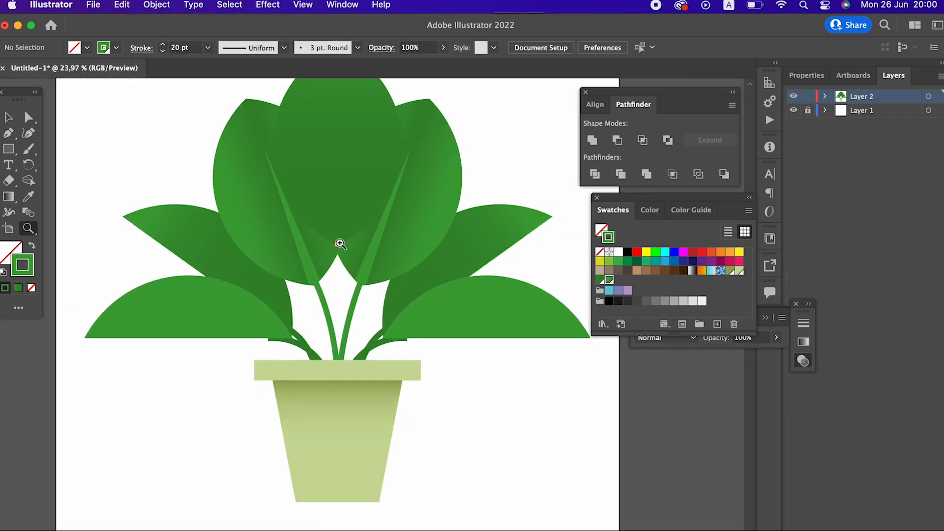
left_click(8, 133)
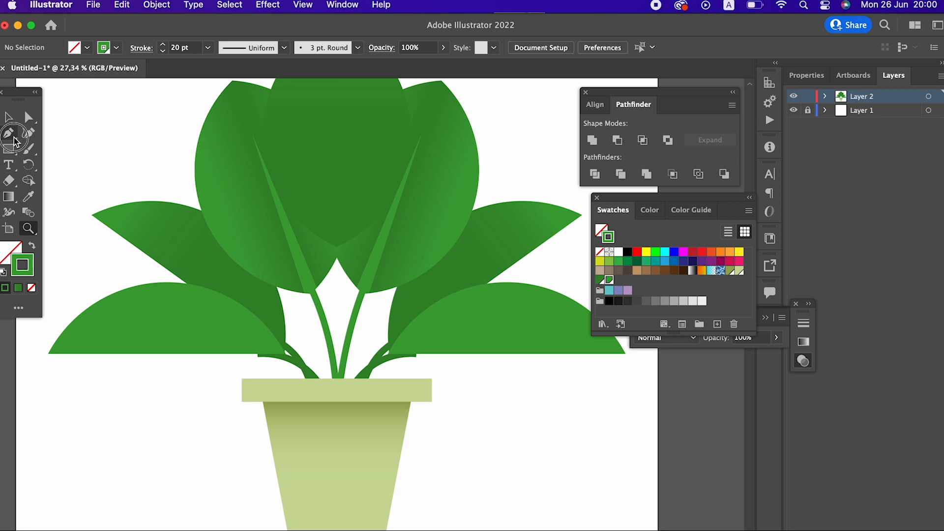
left_click(337, 151)
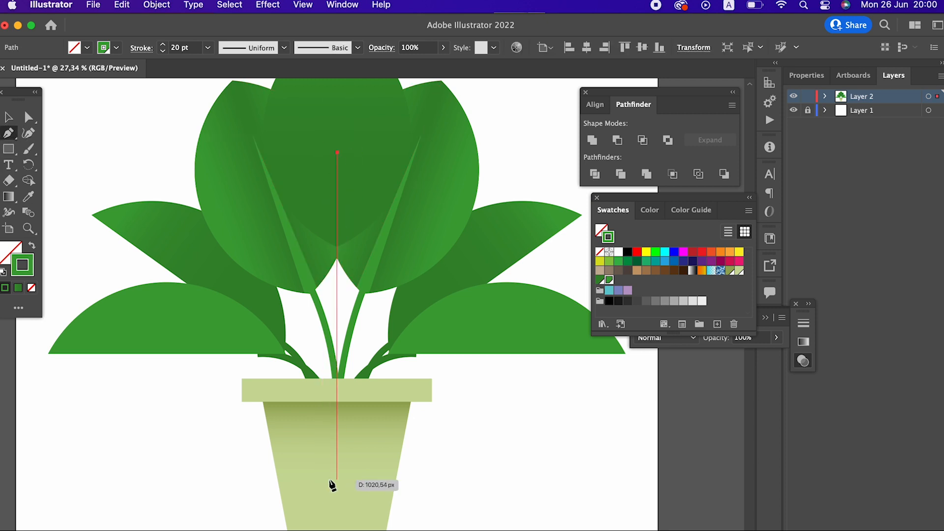
left_click(337, 479)
Step: Send the straight central stem behind all the other artwork and deselect it
left_click(8, 117)
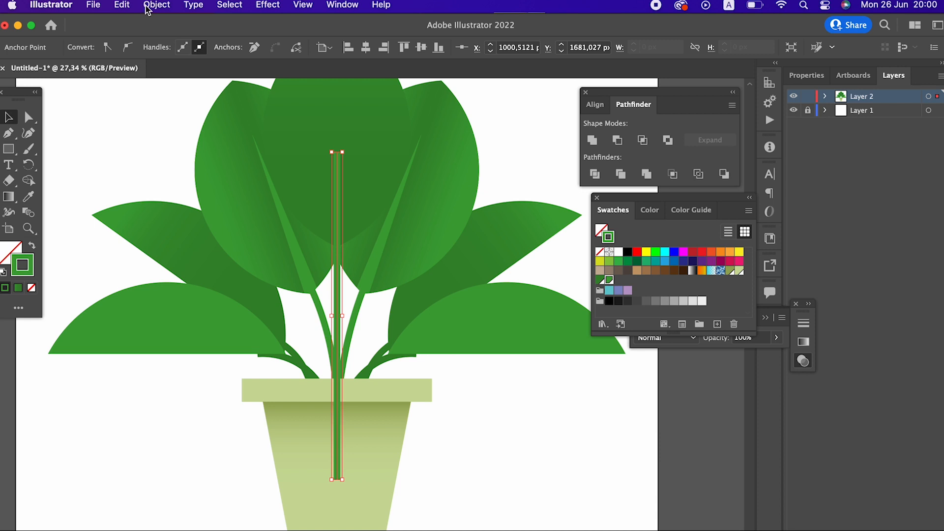
left_click(147, 8)
mouse_move(274, 41)
left_click(317, 82)
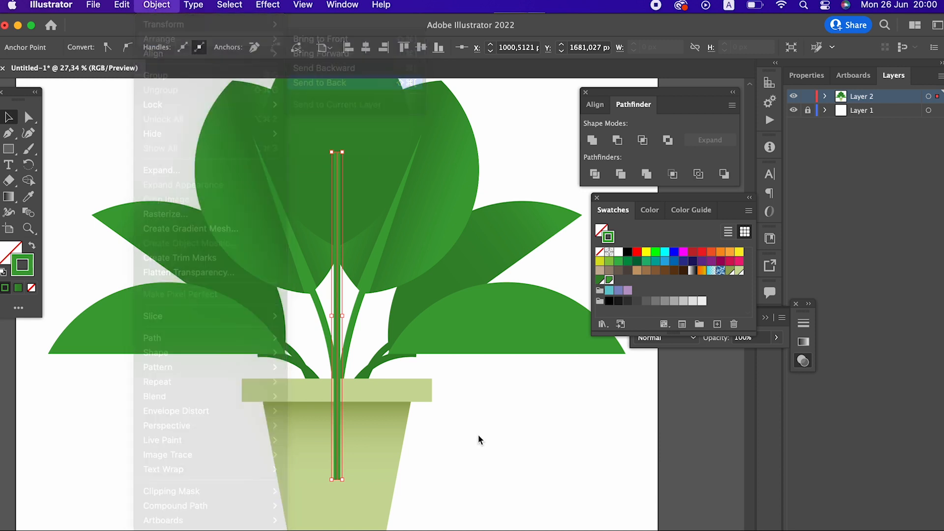
left_click(481, 481)
left_click_drag(331, 314, 316, 419)
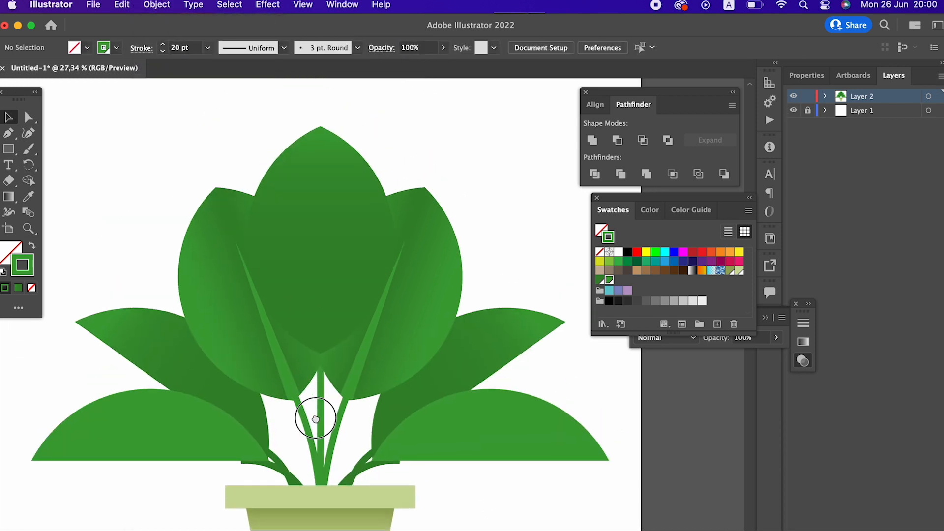
left_click(321, 413)
left_click_drag(438, 511, 419, 367)
left_click(419, 409)
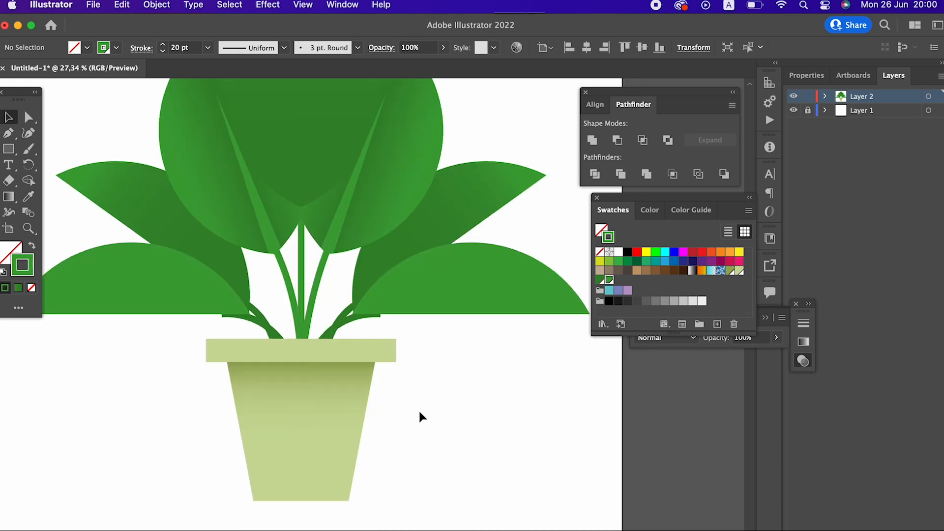
Step: Draw a circle about 344 px across over the lower middle of the leaves and give it a white fill with no stroke
left_click_drag(423, 411, 436, 480)
left_click_drag(410, 328, 358, 455)
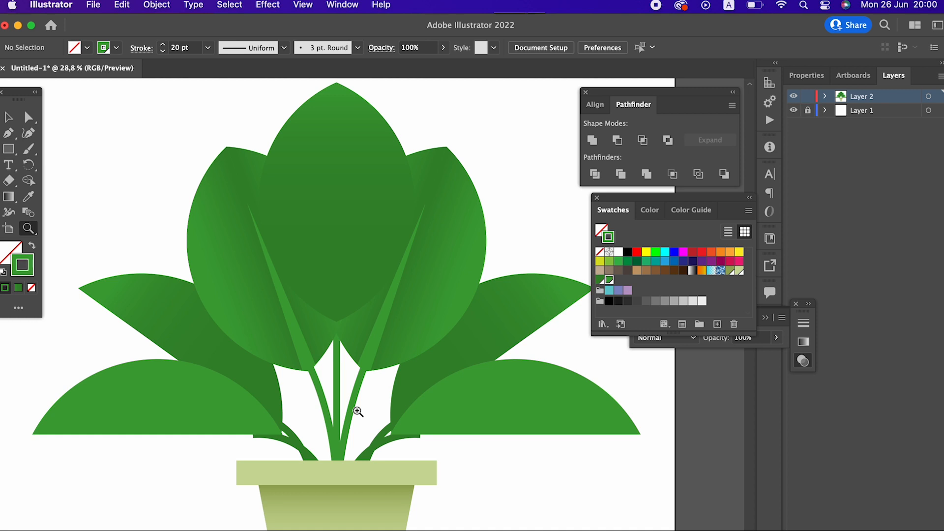
left_click_drag(321, 259, 346, 255)
left_click_drag(8, 149, 54, 176)
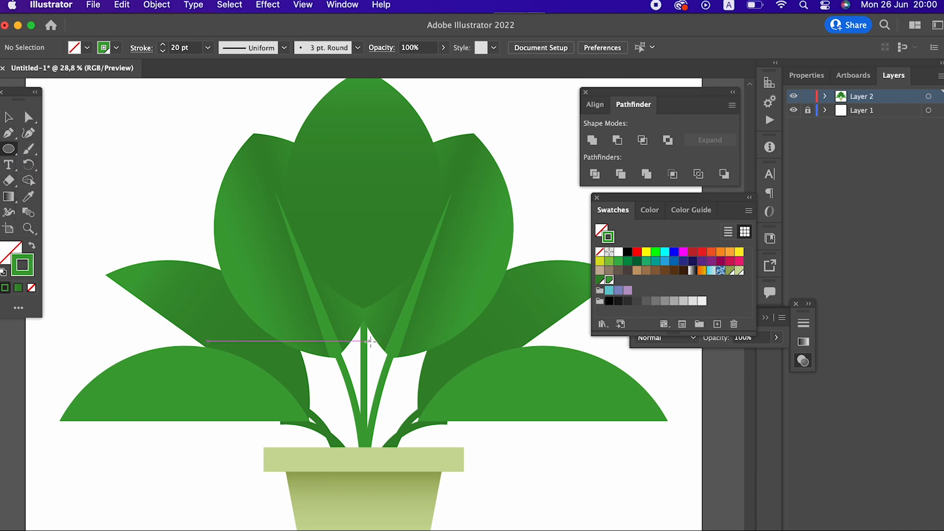
left_click_drag(287, 217, 402, 333)
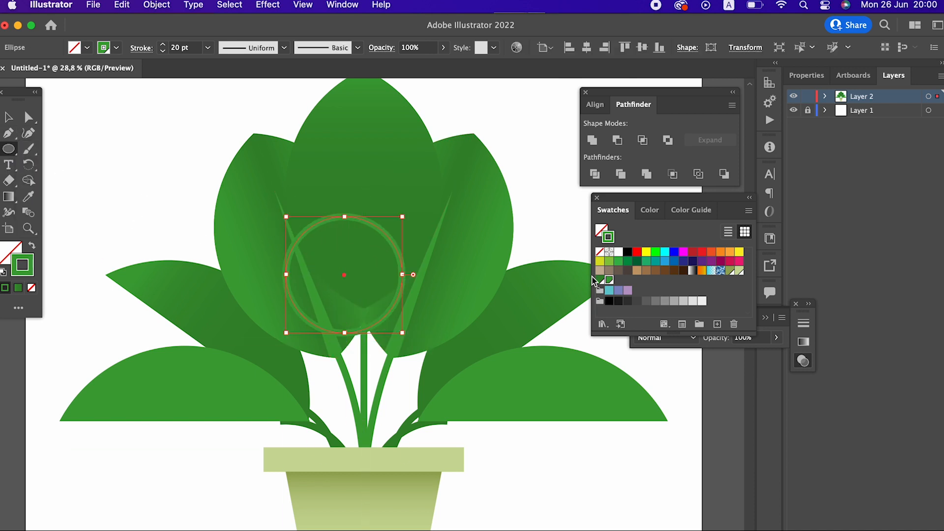
left_click(619, 252)
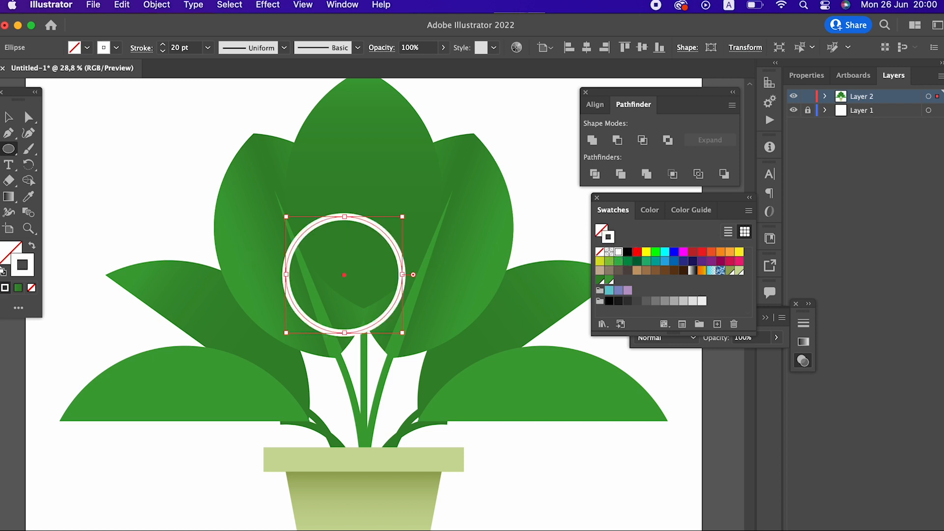
left_click(32, 246)
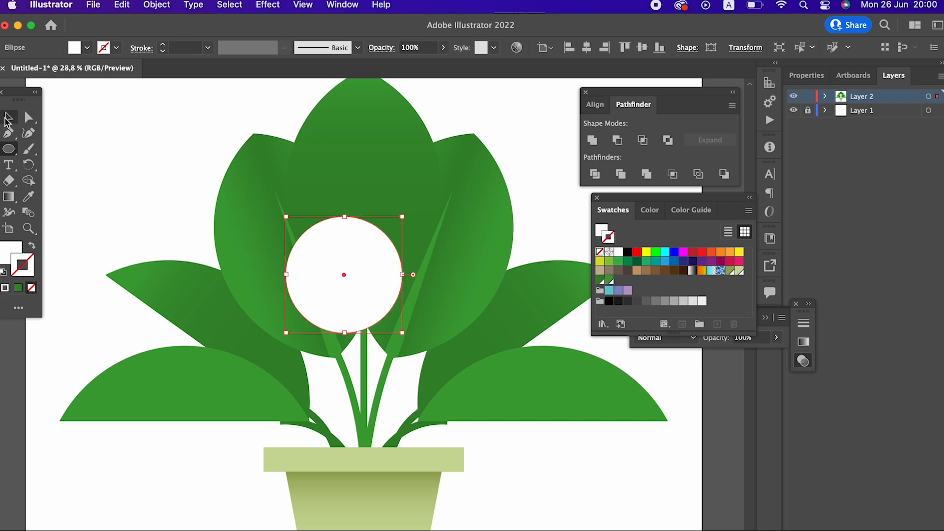
left_click(7, 119)
key("space")
left_click_drag(348, 215, 417, 238)
key("z")
left_click_drag(8, 149, 118, 147)
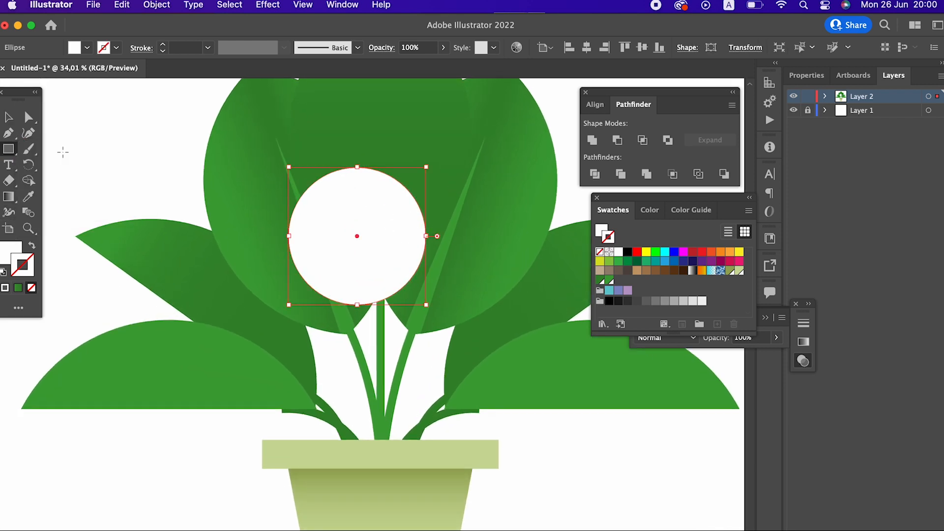
left_click(6, 119)
left_click(122, 6)
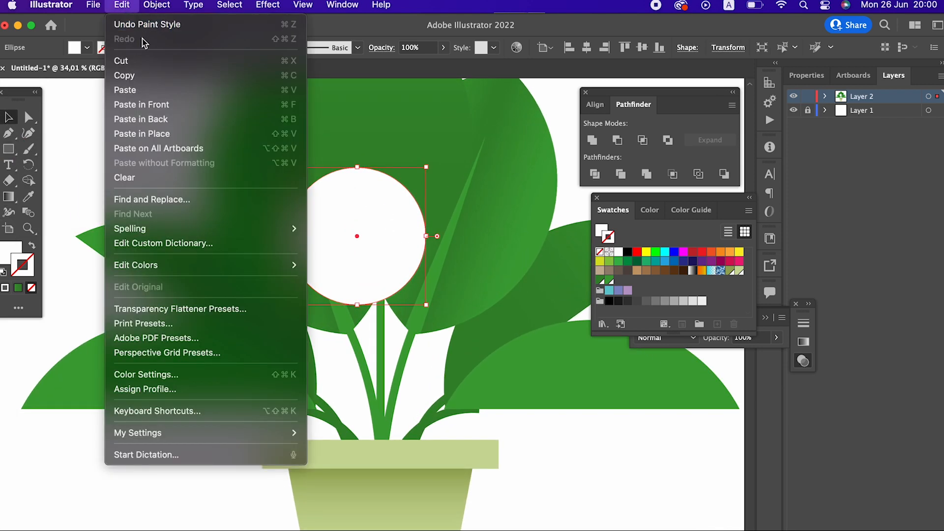
key("super+z")
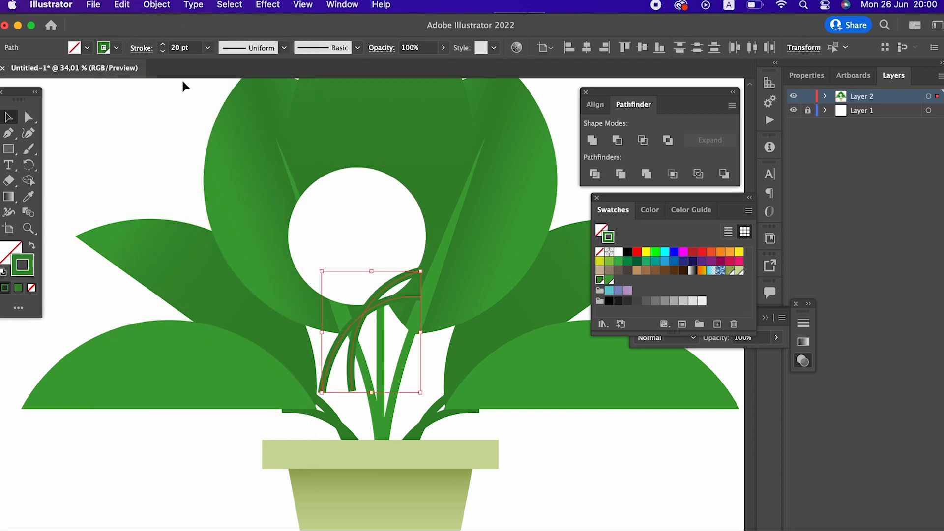
key("super+z")
Step: Paste a copy of the white circle in front and shift it horizontally to the right so it still overlaps the original
left_click(121, 6)
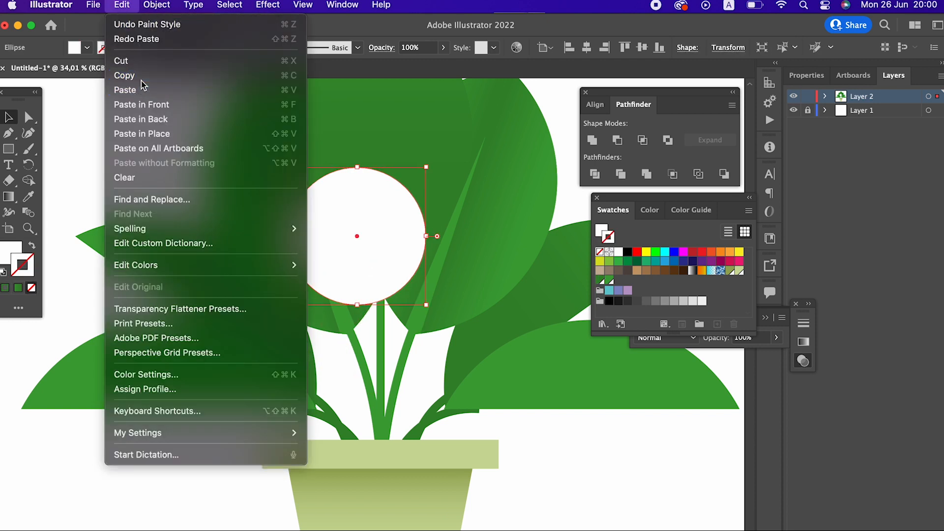
left_click(141, 80)
left_click(121, 6)
left_click(179, 105)
left_click_drag(389, 258, 431, 259)
left_click(316, 237, "shift")
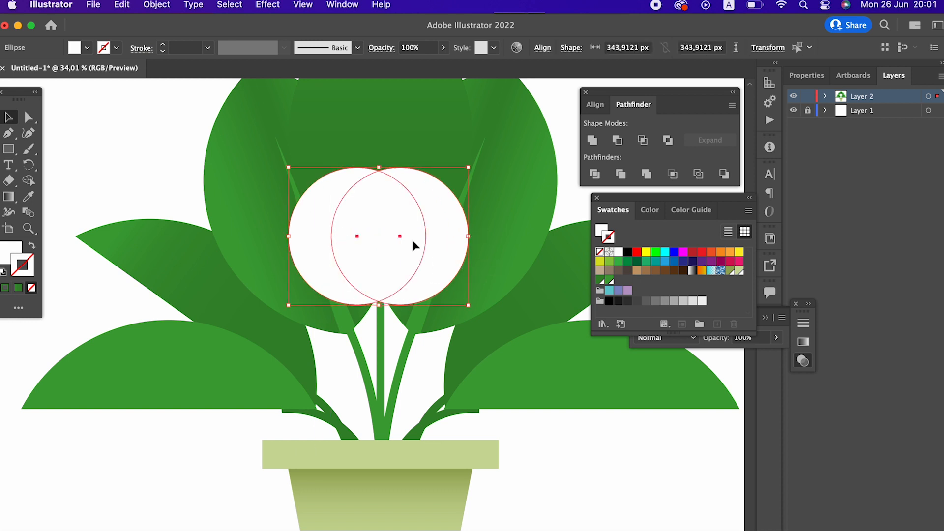
left_click(664, 481)
left_click_drag(425, 211, 438, 211)
Step: Intersect the two overlapping white circles into a single pointed petal and deselect it
left_click(292, 221, "shift")
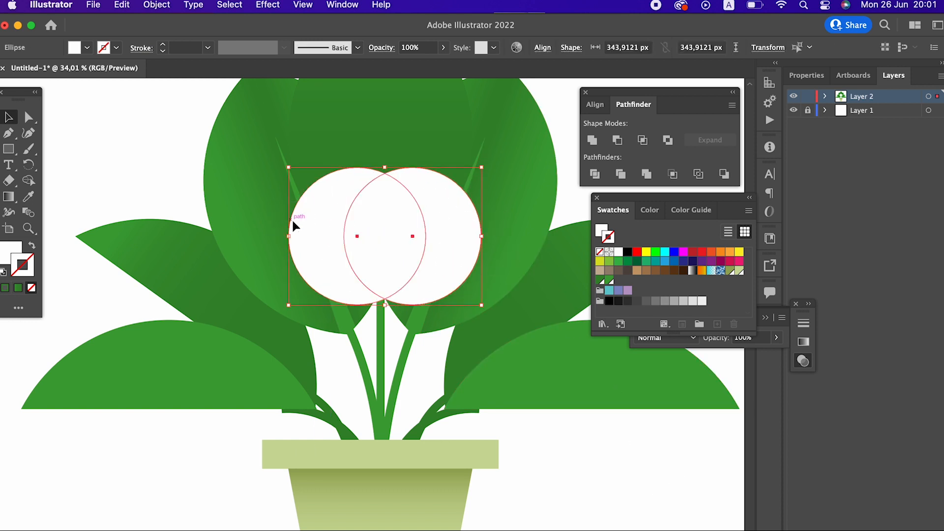
left_click(643, 141)
left_click(570, 517)
Step: Paste a copy of the white petal in front and give it a light grey fill with no stroke
key("z")
mouse_move(405, 268)
left_mouse_down()
mouse_move(423, 259)
mouse_move(408, 314)
mouse_move(388, 261)
left_mouse_up()
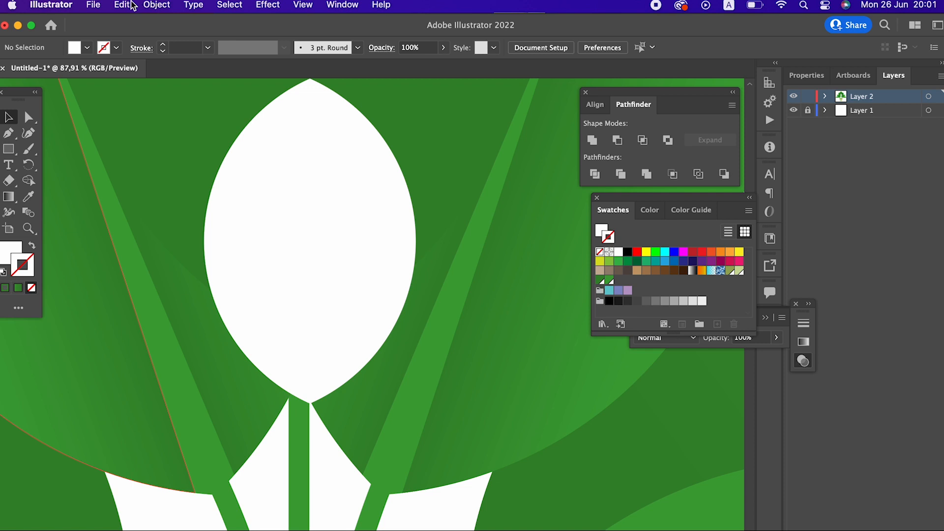
left_click(291, 187)
left_click(123, 5)
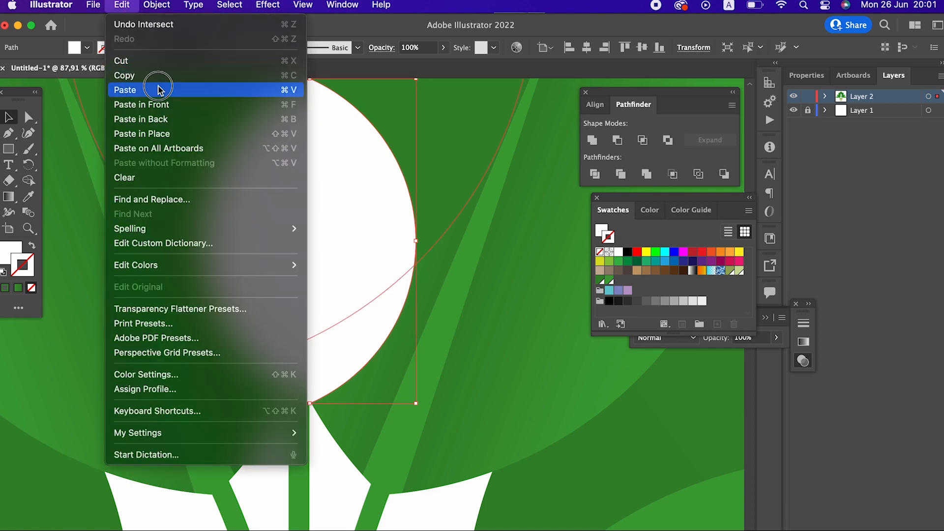
left_click(148, 75)
left_click(122, 5)
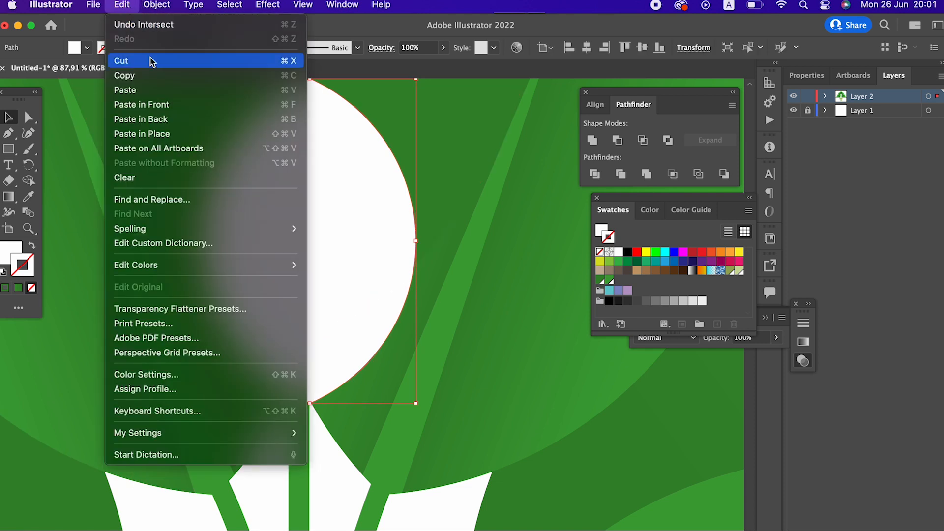
left_click(175, 104)
left_click(684, 301)
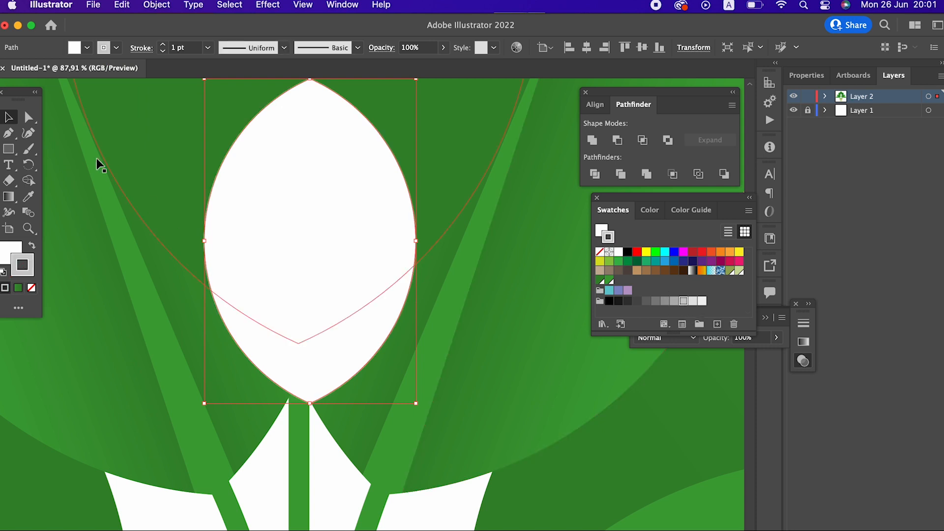
left_click(31, 247)
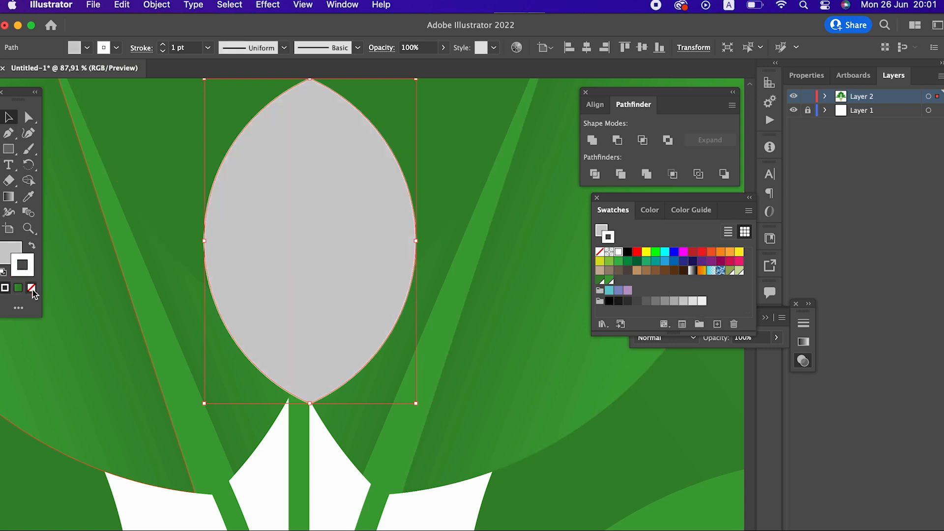
left_click(32, 289)
left_click_drag(336, 233, 351, 303)
left_click_drag(217, 149, 246, 190)
left_click(353, 264)
key("super+z")
Step: Resize the grey petal copy to a wider, shorter shape and place it over the lower right part of the white petal
left_click(332, 268)
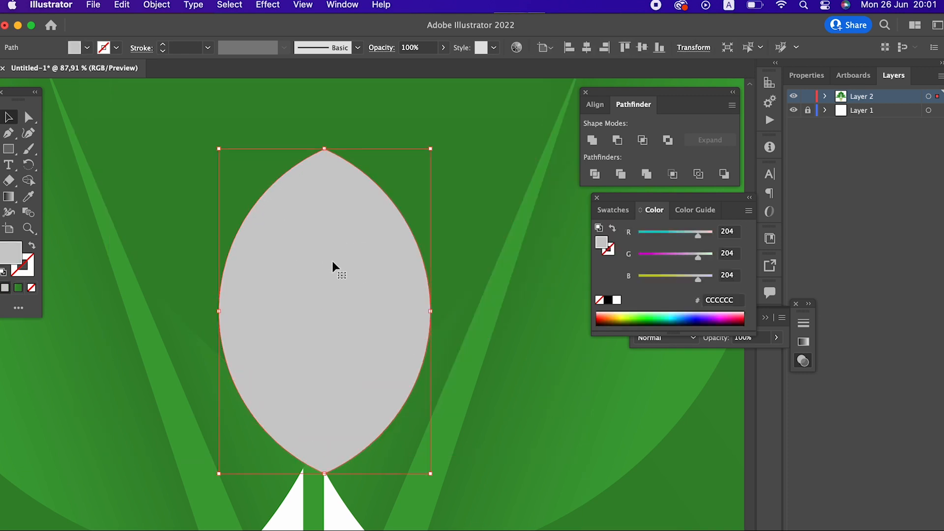
left_click_drag(219, 149, 280, 182)
mouse_move(391, 311)
left_mouse_down()
mouse_move(376, 326)
mouse_move(395, 329)
left_mouse_up()
left_click_drag(440, 379, 560, 396)
left_click_drag(447, 436, 459, 453)
scroll(459, 453, "down", 5)
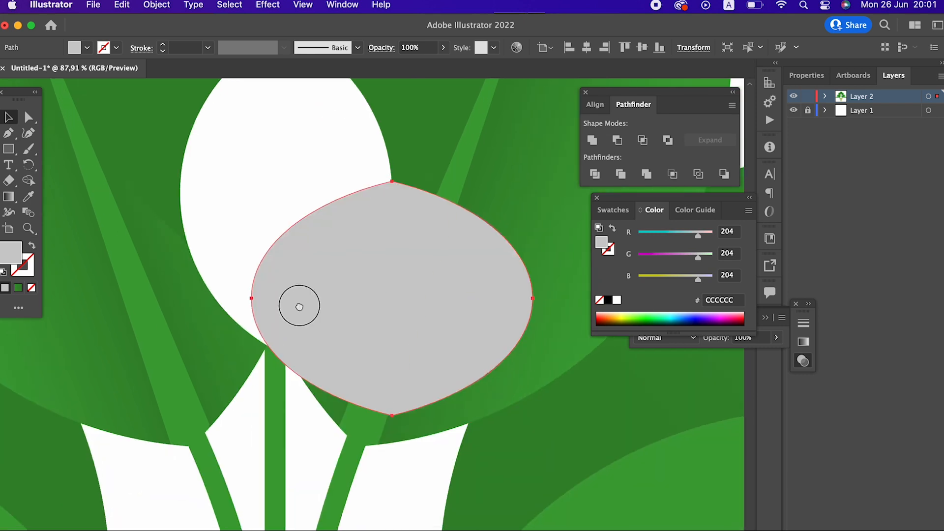
left_click_drag(360, 309, 373, 312)
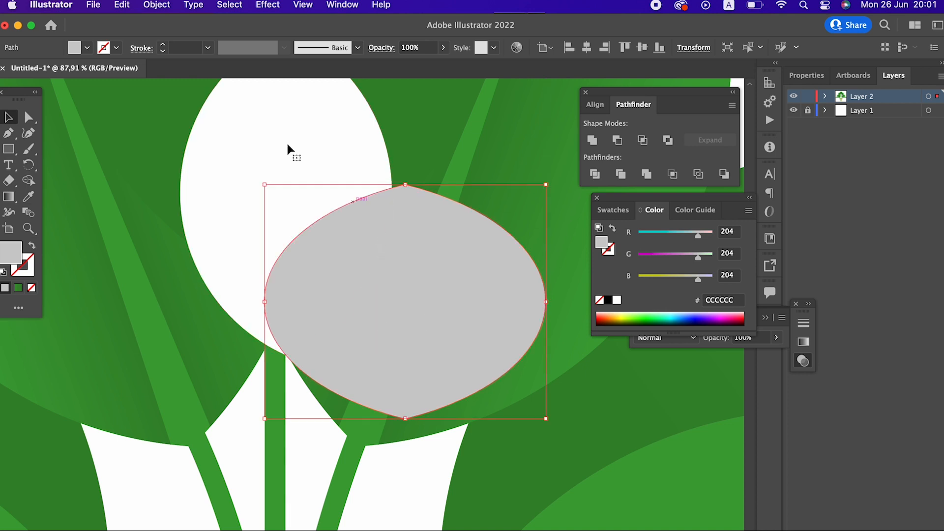
Step: Reflect a copy of the grey shape across the vertical axis and move it over the lower left part of the white petal
left_click(157, 5)
mouse_move(163, 24)
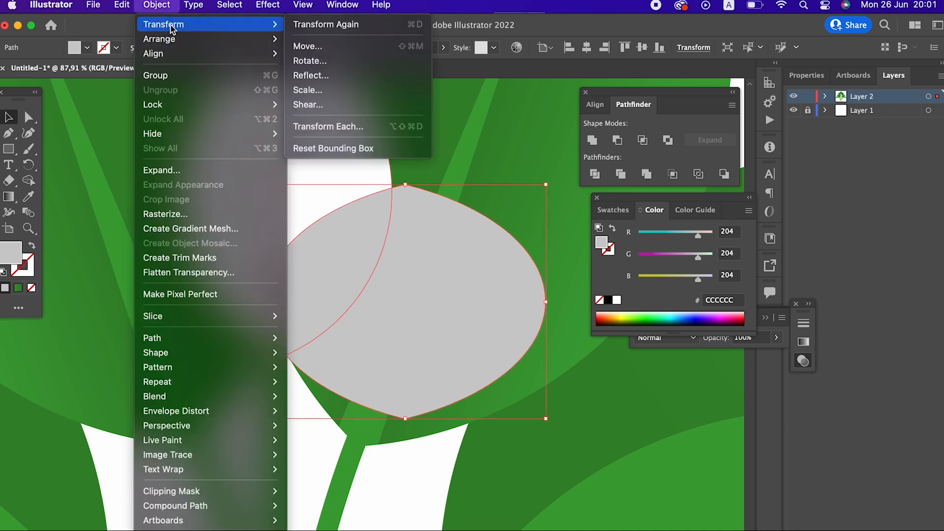
left_click(305, 72)
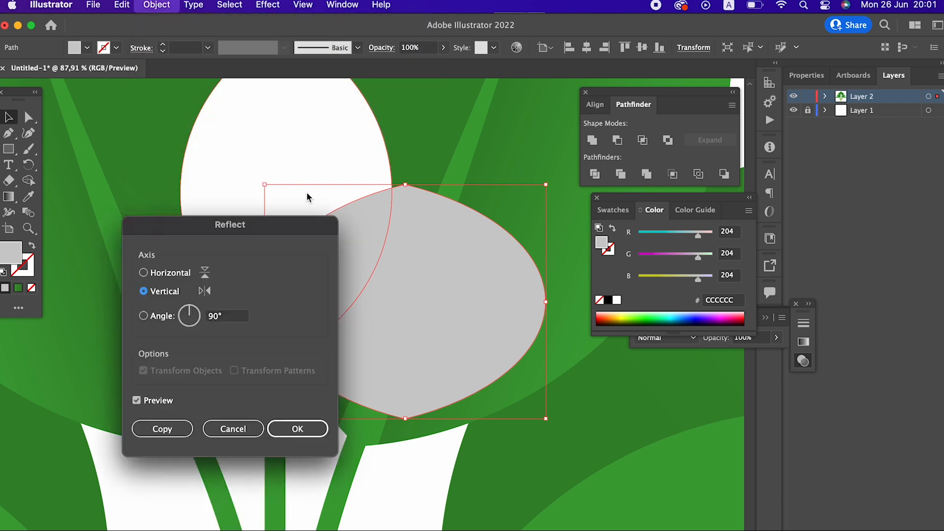
left_click(179, 434)
left_click_drag(452, 293, 238, 286)
Step: Select both grey shapes and the white petal and split them along their overlaps with the Divide Pathfinder operation
left_click(402, 281, "shift")
left_click(325, 152, "shift")
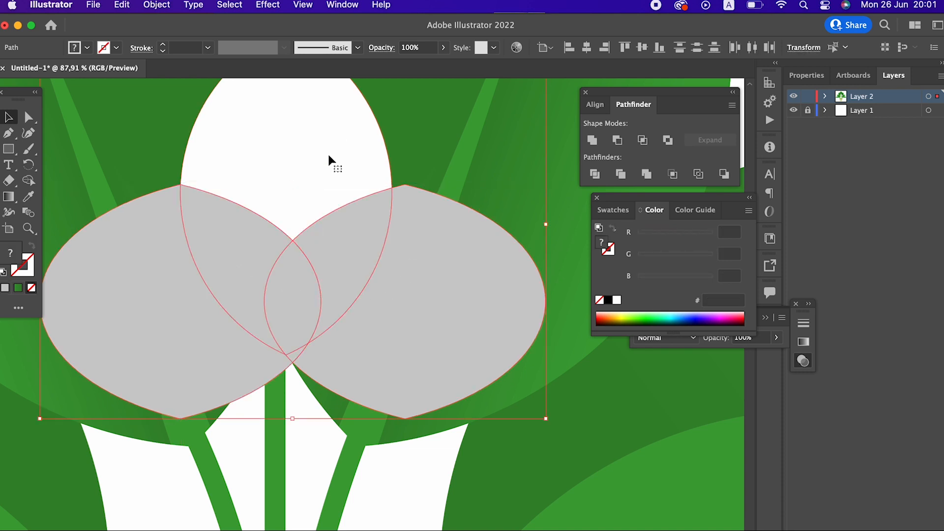
left_click(602, 173)
Step: Isolate the divided group and delete the grey pieces that lie outside the white petal
double_click(364, 320)
left_click(376, 326)
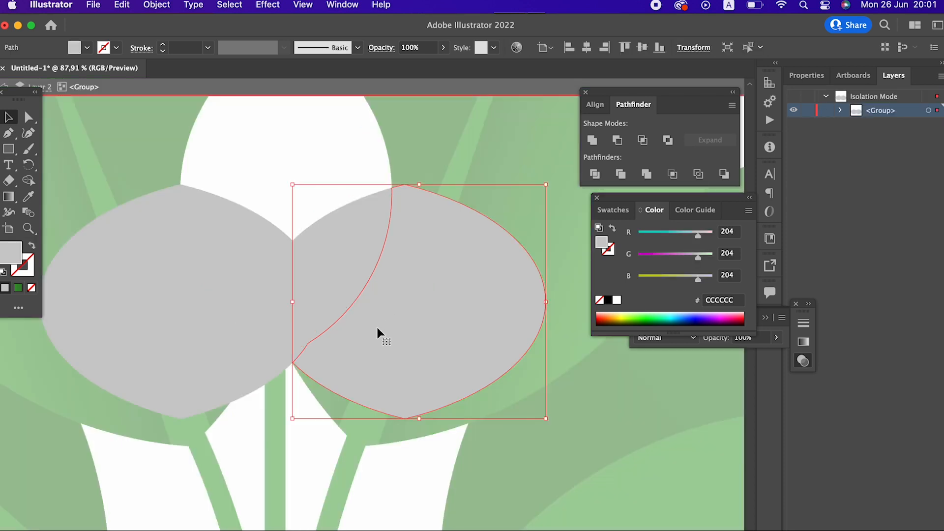
left_click(285, 364)
left_click(284, 363)
key("Delete")
Step: Delete the leftover grey piece outside the white petal and unite the three grey pieces inside it into one shape
left_click(332, 297)
left_click(281, 305, "shift")
left_click(253, 280, "shift")
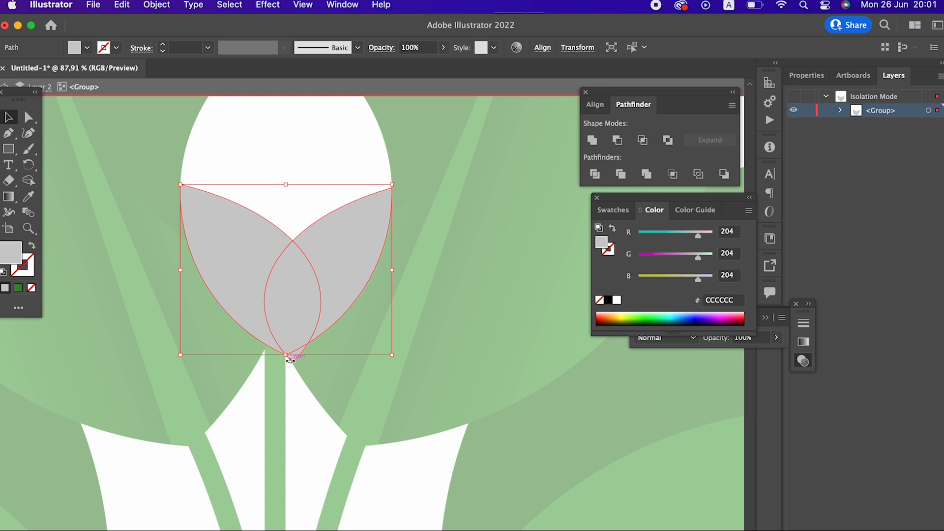
left_click(301, 370)
left_click(318, 315)
left_click(320, 263, "shift")
left_click(201, 268, "shift")
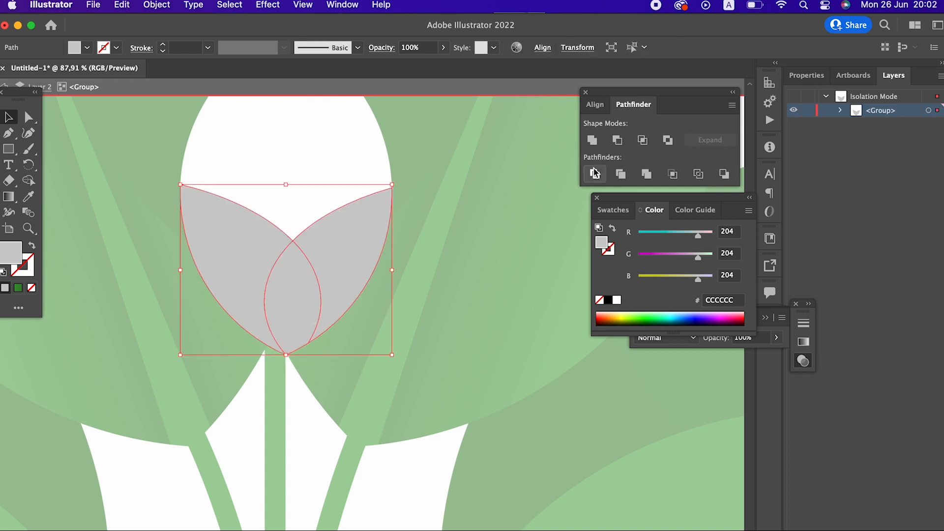
left_click(594, 141)
Step: Round the inner notch corner on the merged grey shape's upper edge into a smooth curve and exit isolation mode
left_click(27, 118)
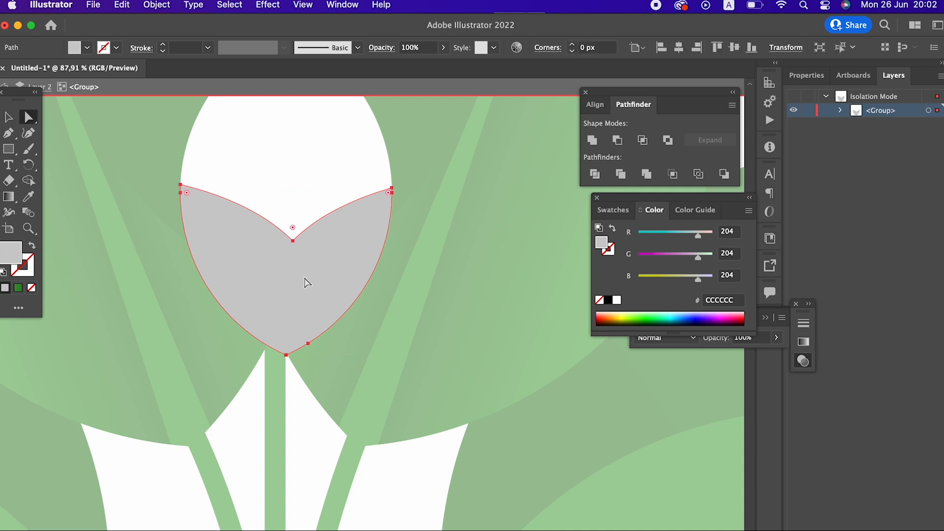
left_click(293, 242)
left_click_drag(293, 228, 367, 160)
double_click(497, 330)
Step: Draw a narrow vertical rectangle about 27 × 165 px down the middle of the petal and fill it with orange
key("z")
left_click_drag(456, 254, 176, 270)
left_click(8, 149)
left_click_drag(305, 160, 343, 383)
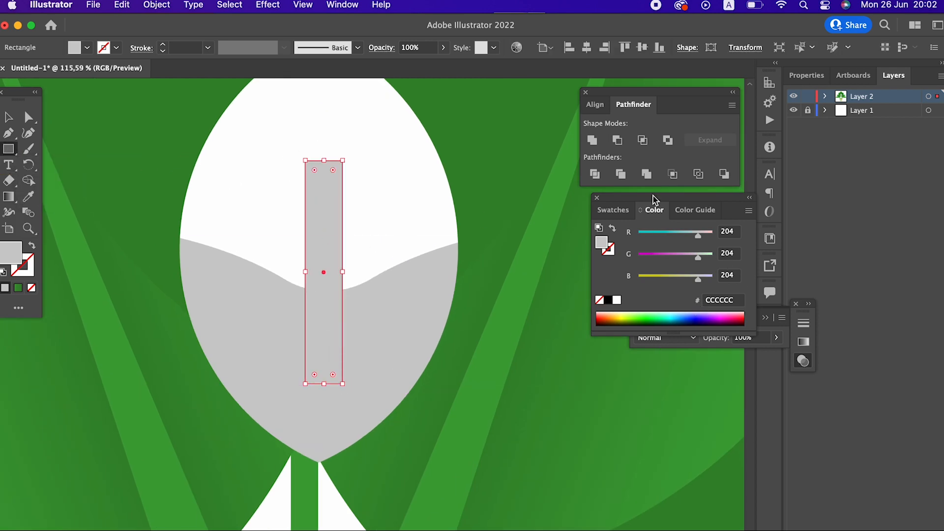
left_click(583, 214)
left_click(442, 341)
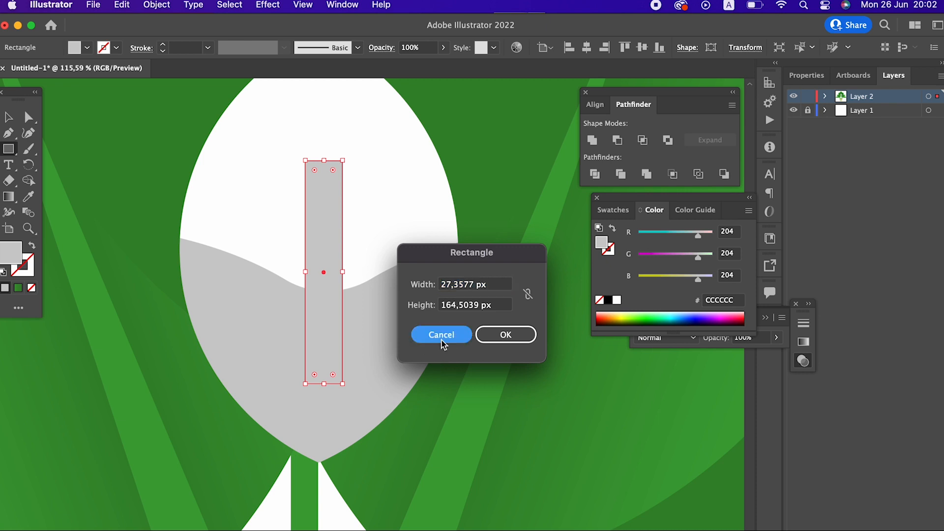
left_click(623, 211)
left_click(731, 252)
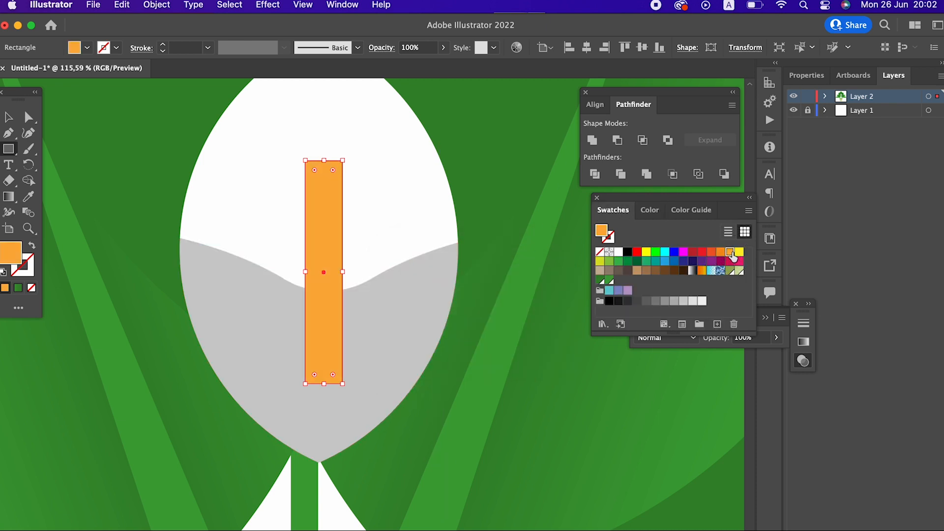
Step: Round the orange bar's corners fully so both ends become semicircular
left_click(29, 120)
left_click_drag(317, 178, 316, 366)
left_click(8, 117)
mouse_move(322, 251)
left_mouse_down()
mouse_move(315, 250)
mouse_move(324, 252)
left_mouse_up()
Step: Isolate the petal group, cut the grey shape out of it and leave isolation mode
left_click(374, 388)
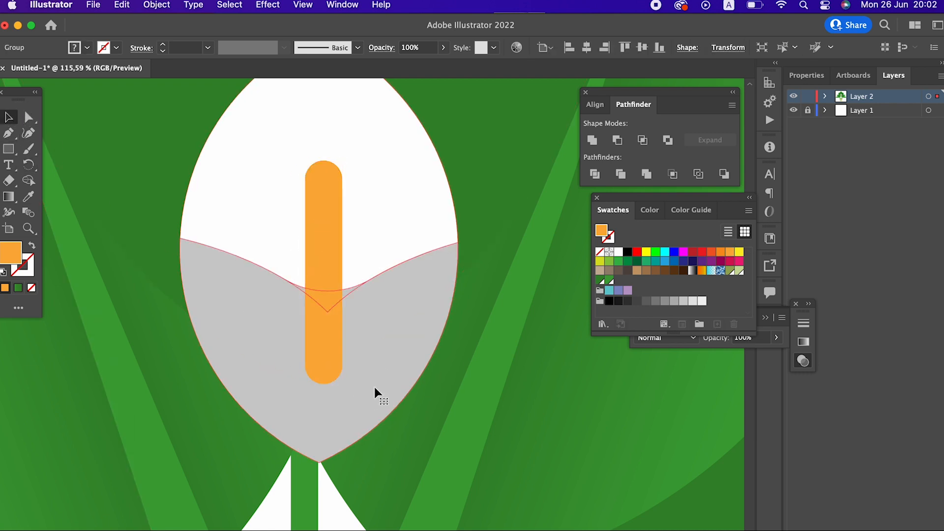
double_click(386, 347)
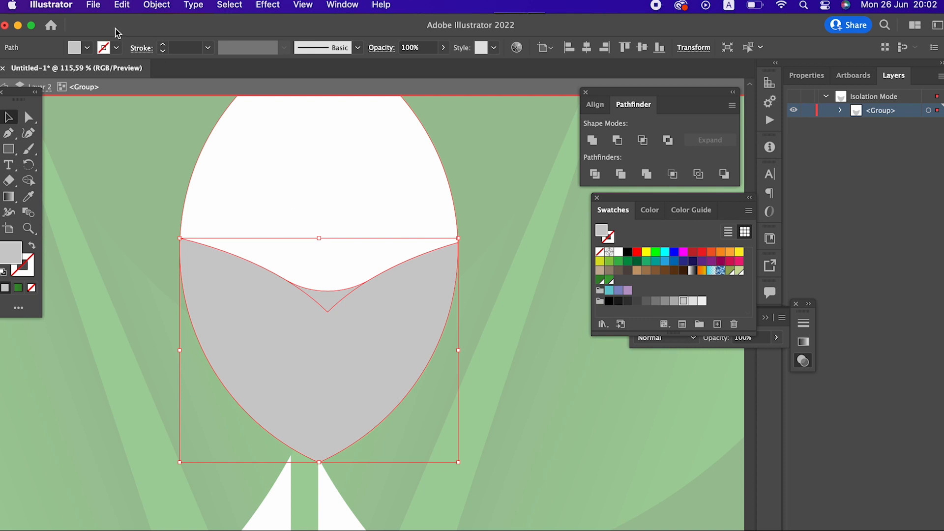
left_click(193, 5)
mouse_move(156, 5)
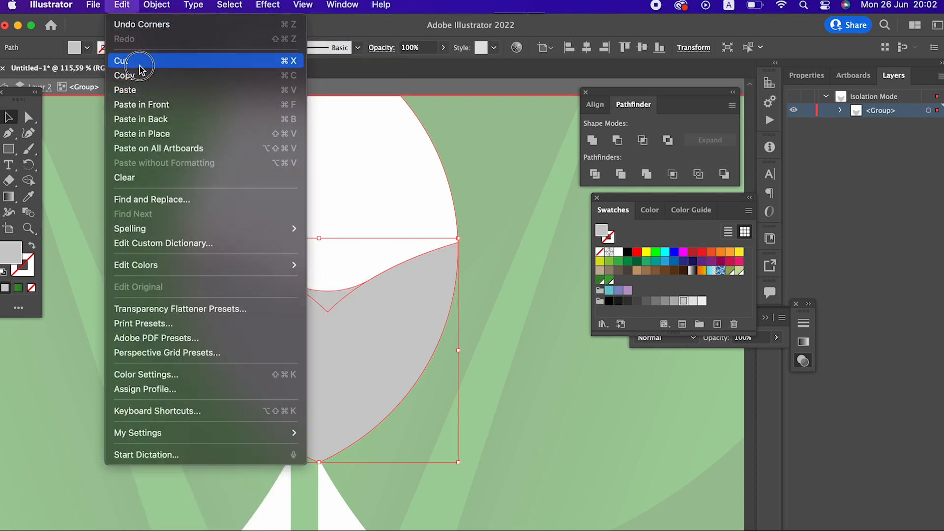
left_click(141, 69)
double_click(502, 301)
Step: Undo the cut of the grey shape and the rounding of the orange bar
key("z")
left_click_drag(343, 227, 230, 371)
left_click_drag(309, 331, 366, 279)
key("super+z")
key("super+z")
key("super+z")
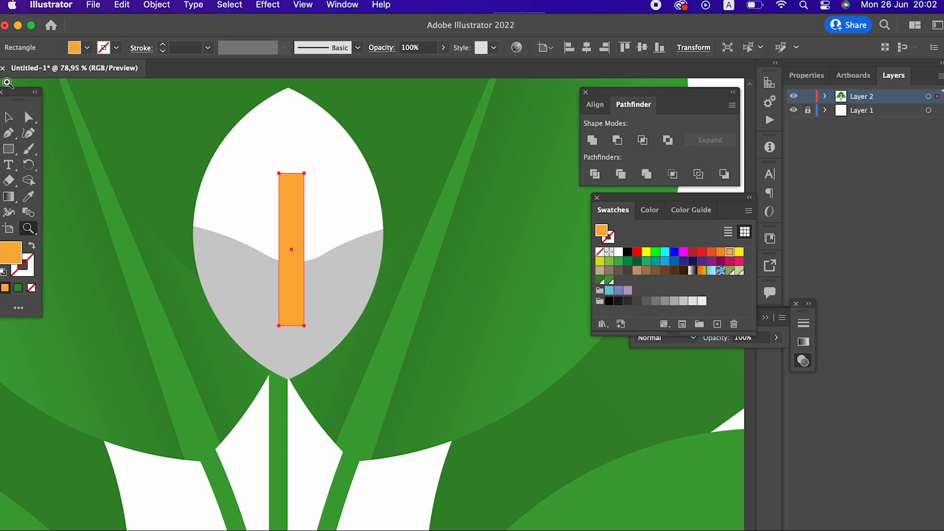
Step: Recolour the grey lower part of the petal to white
left_click(28, 117)
left_click(329, 299)
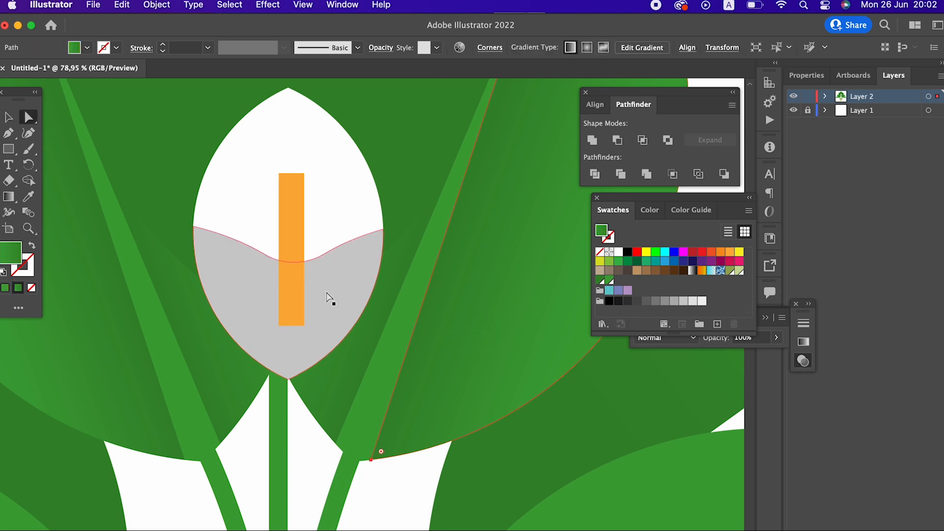
left_click(617, 252)
Step: Round the orange bar's ends fully with a corner radius of about 13.68 px
key("z")
left_click_drag(392, 205, 337, 299)
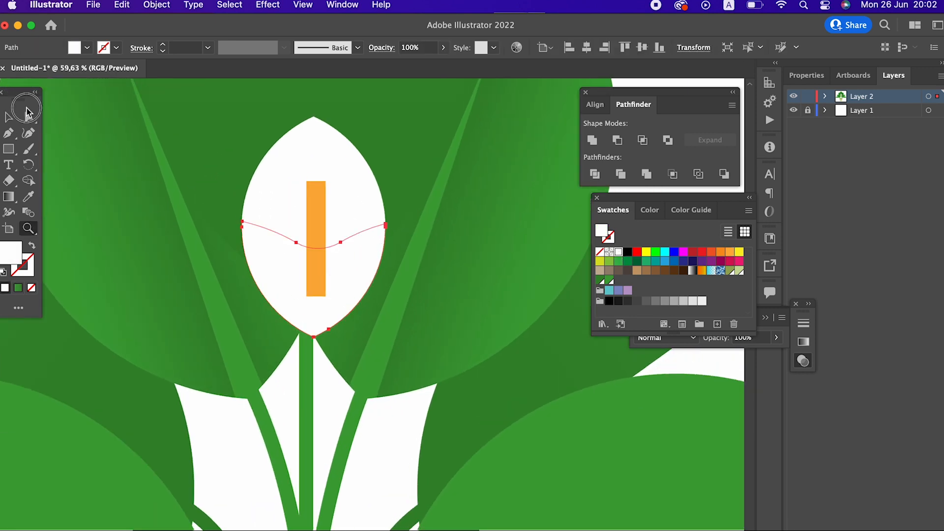
left_click(28, 116)
left_click(321, 213)
left_click_drag(320, 201, 315, 282)
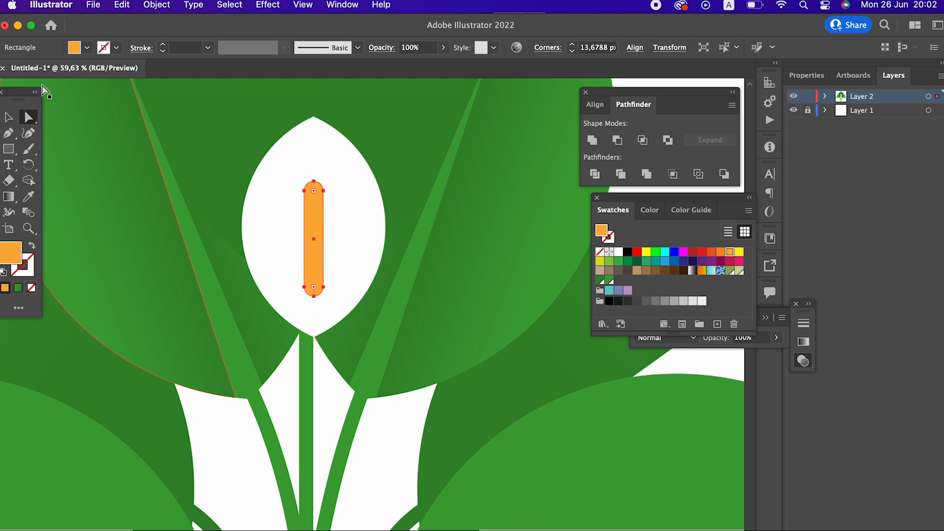
Step: Centre the orange bar horizontally on the white petal
left_click(6, 118)
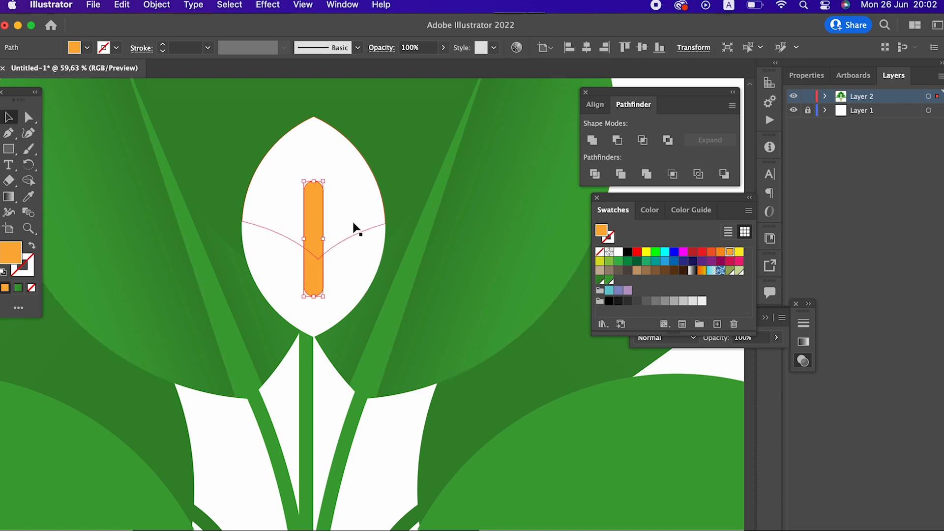
left_click(363, 200, "shift")
left_click(588, 49)
Step: Select the orange bar together with the white petal and group them into one flower
key("z")
left_click_drag(394, 232, 370, 208)
left_click_drag(370, 173, 253, 314)
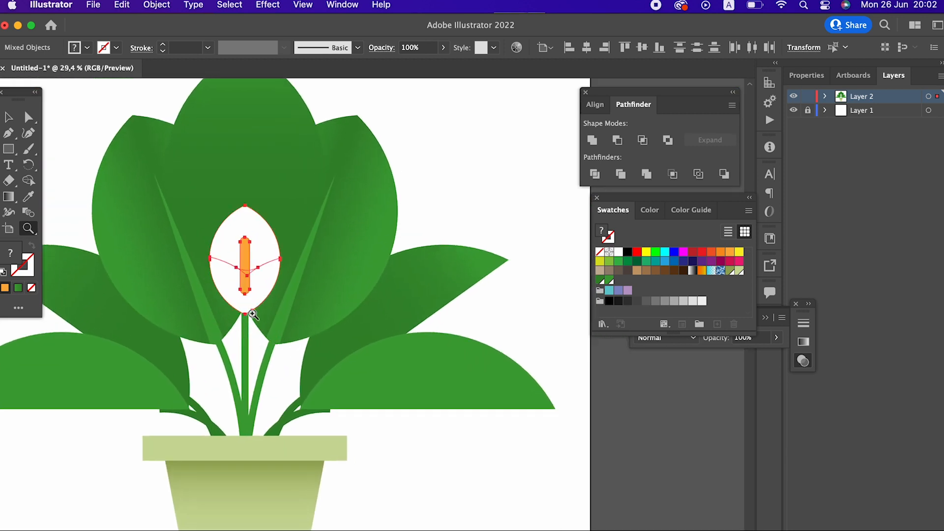
left_click(15, 118)
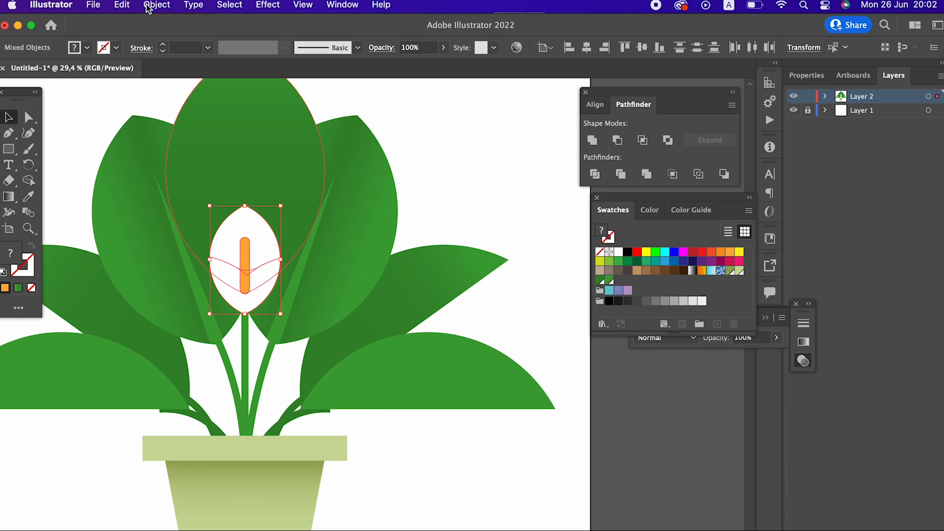
left_click(541, 469)
left_click(240, 245)
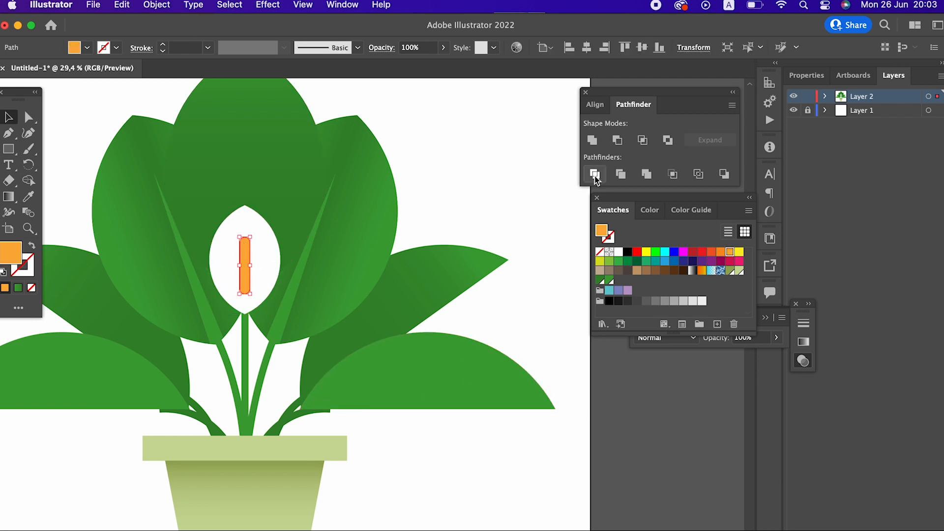
left_click(270, 251, "shift")
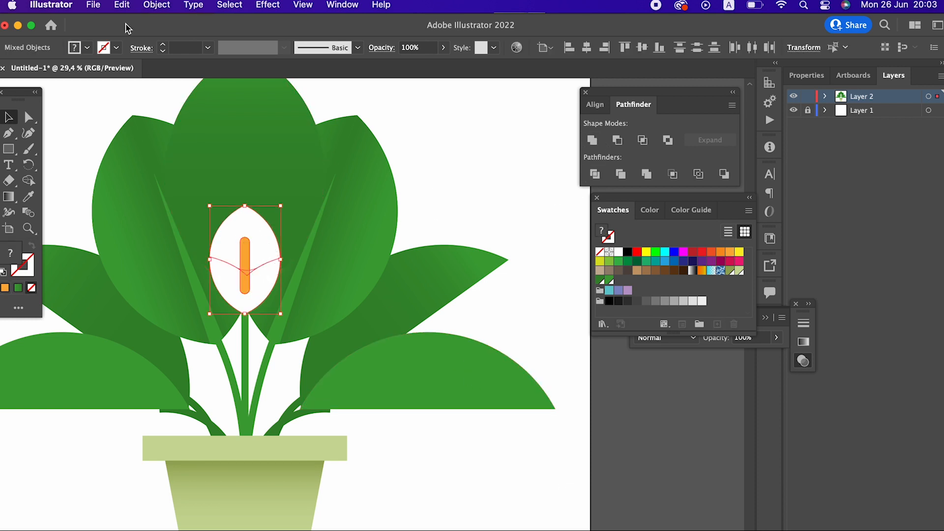
left_click(146, 6)
left_click(185, 74)
Step: Move the flower group slightly up and to the left, then paste a copy of it in front
left_click_drag(241, 267, 210, 264)
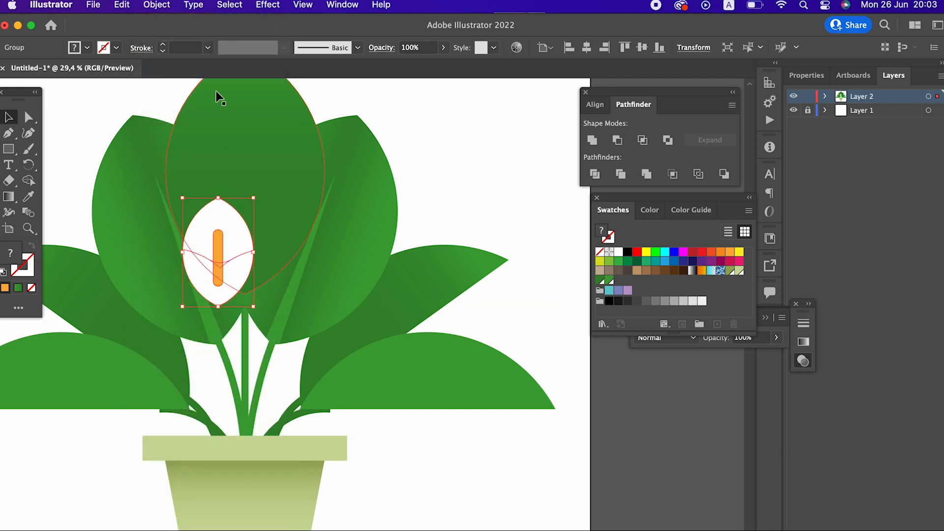
left_click(123, 6)
left_click(127, 76)
left_click(122, 6)
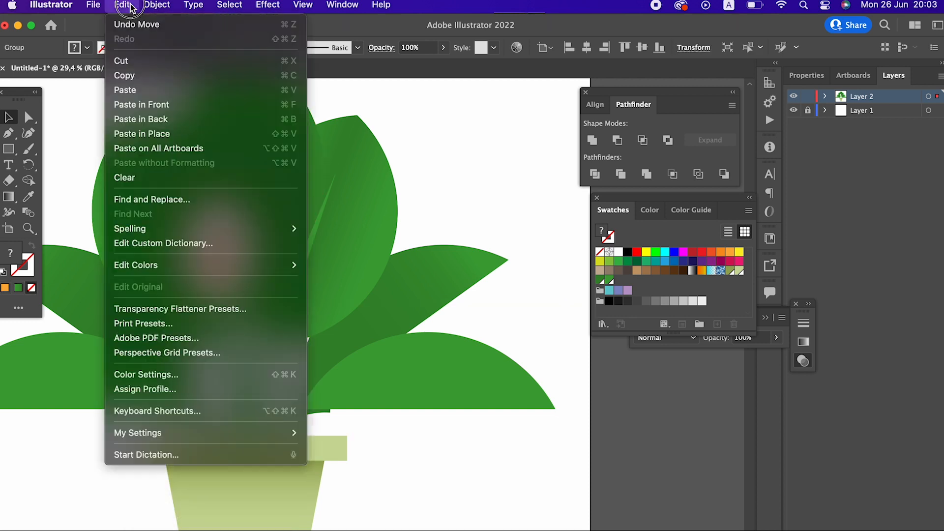
left_click(167, 105)
Step: Enlarge one flower and place it above and to the right of the smaller one, and set the smaller one over the left leaf
left_click_drag(220, 255, 287, 167)
left_click_drag(322, 217, 351, 247)
left_click_drag(301, 213, 281, 210)
left_click_drag(224, 272, 217, 278)
left_click_drag(295, 261, 470, 263)
left_click_drag(471, 278, 488, 289)
left_click_drag(458, 280, 358, 234)
Step: Tilt the small flower slightly anticlockwise and the large flower slightly clockwise
left_click(5, 133)
scroll(295, 236, "up", 5)
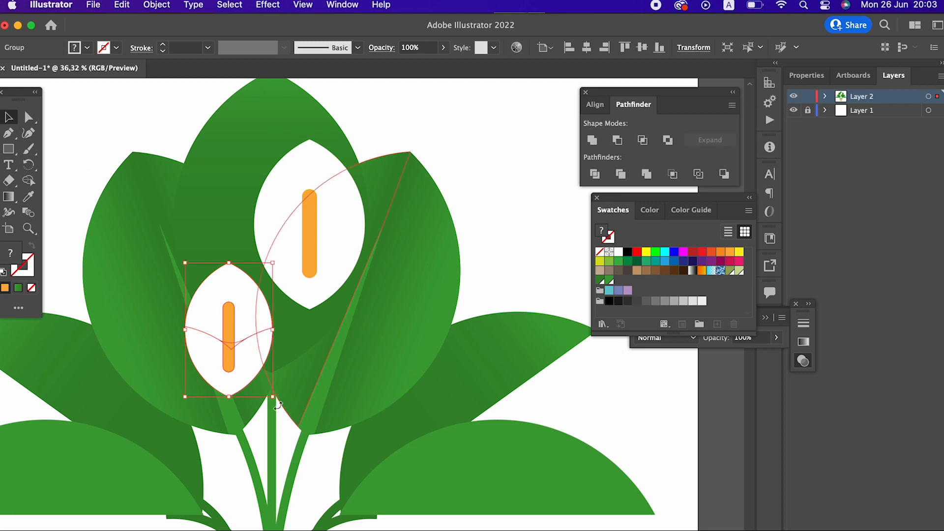
left_click_drag(274, 400, 289, 399)
left_click(336, 267)
left_click_drag(362, 311, 365, 259)
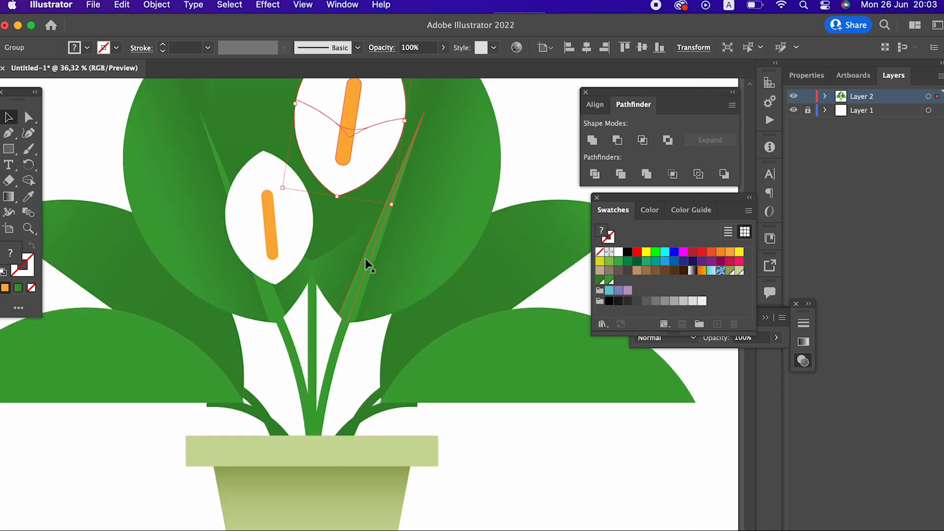
Step: Draw a stem path from the base of the large flower down into the pot and copy the existing stem's green 20 pt stroke onto it
left_click(8, 132)
left_click(338, 181)
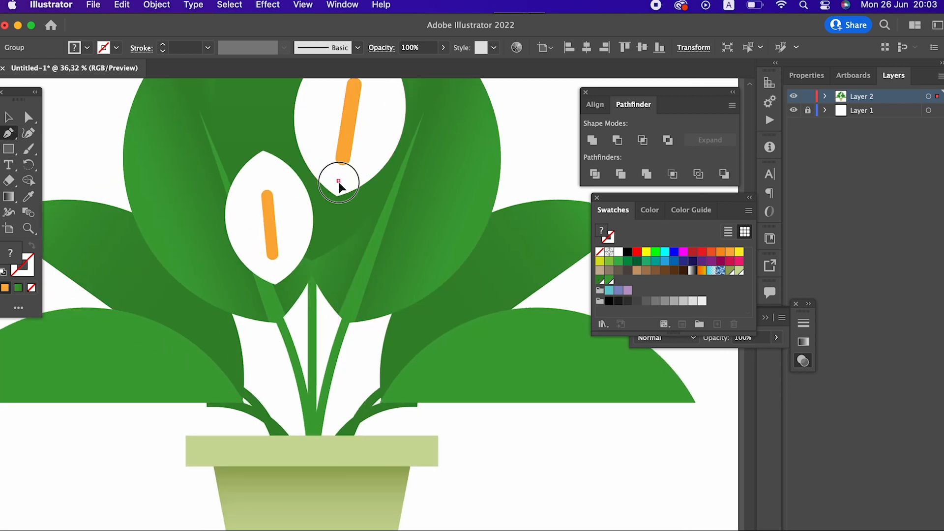
left_click(317, 513)
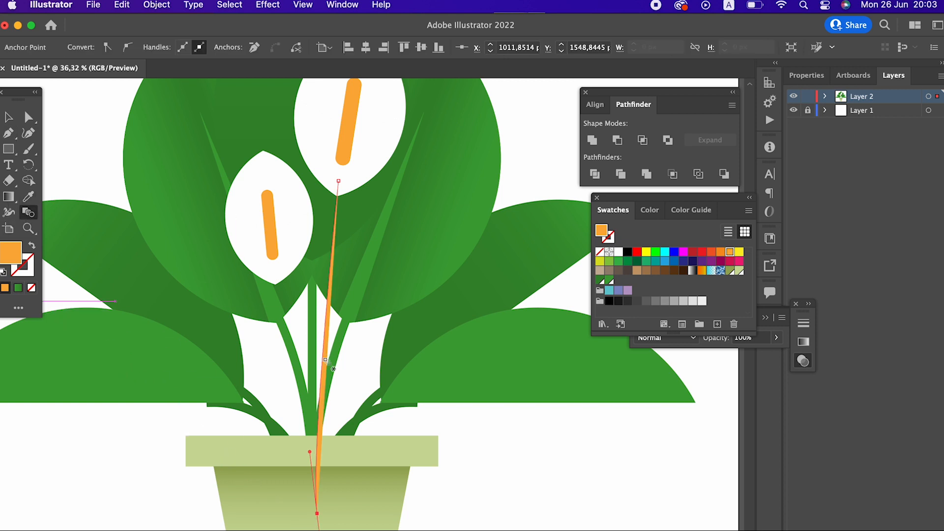
left_click(31, 195)
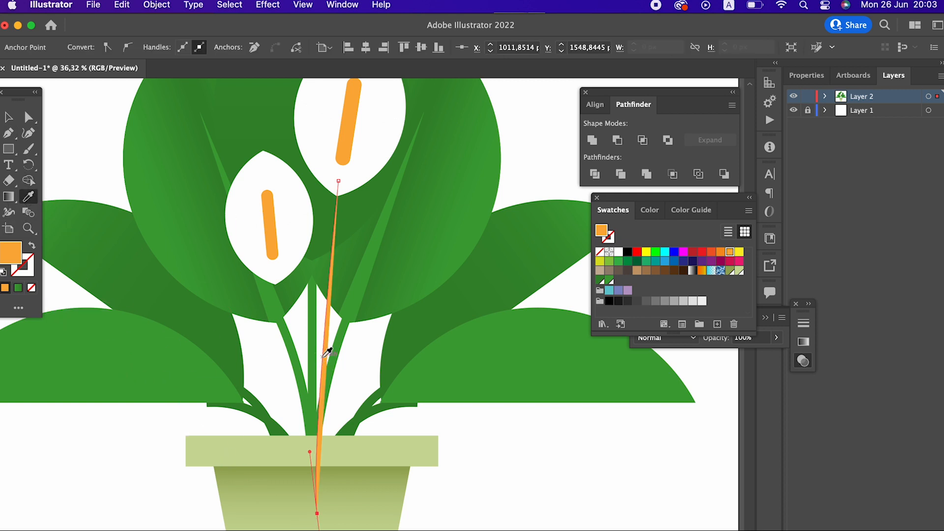
left_click(311, 320)
left_click(316, 318)
Step: Extend the new stem's upper end to the base of the large flower's orange bar
key("z")
left_click_drag(362, 116, 541, 290)
left_click(27, 138)
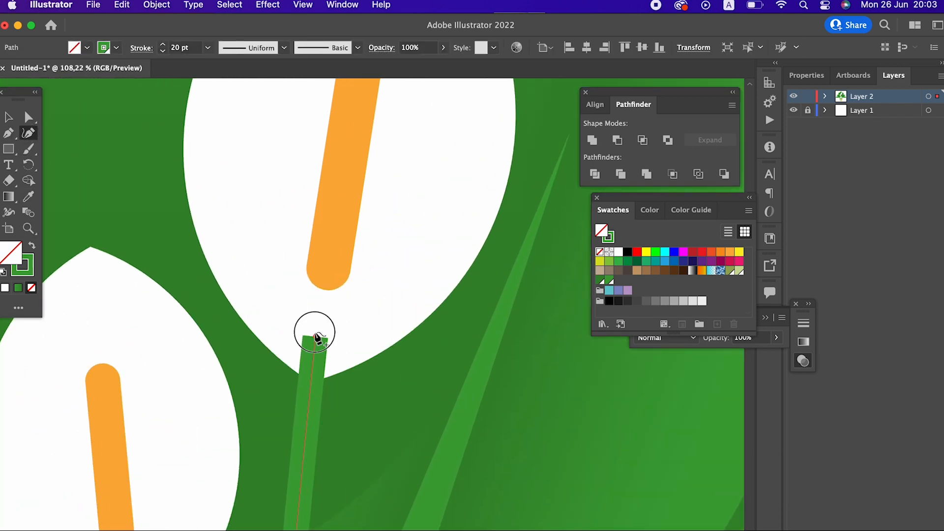
key("z")
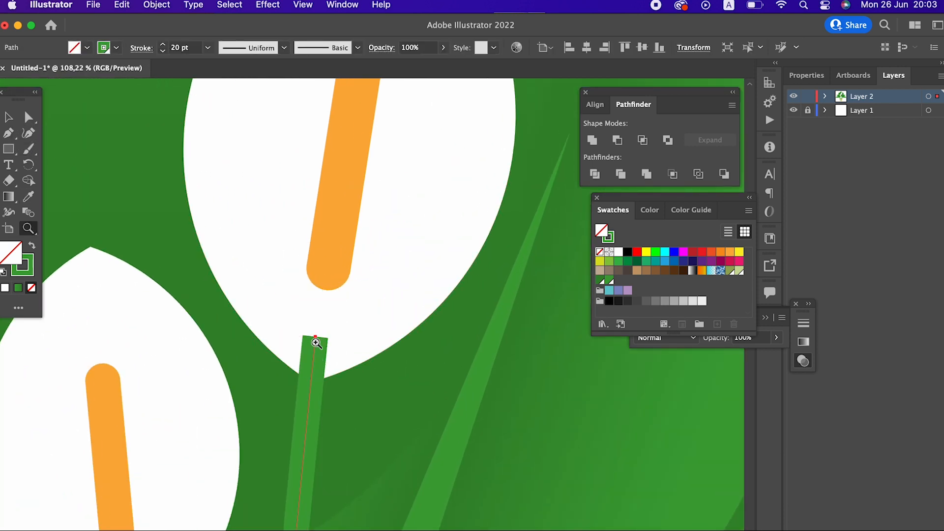
left_click(28, 133)
left_click_drag(315, 336, 258, 373)
Step: Bend the middle of the large flower's stem into a gentle curve with the Curvature tool
key("z")
left_click_drag(286, 334, 339, 320)
left_click(28, 133)
left_click_drag(264, 322, 250, 317)
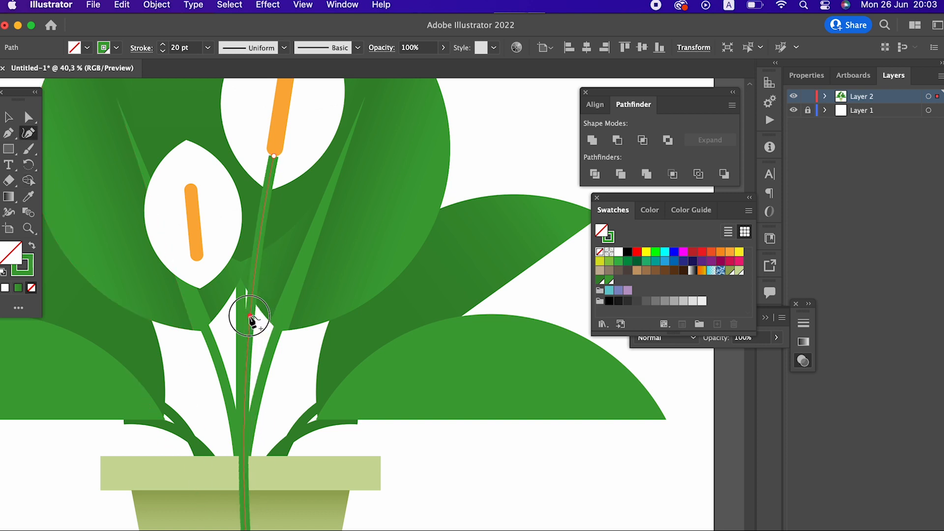
Step: Reduce the stroke weight of the large flower's stem to 12 pt
scroll(261, 321, "up", 5)
key("v")
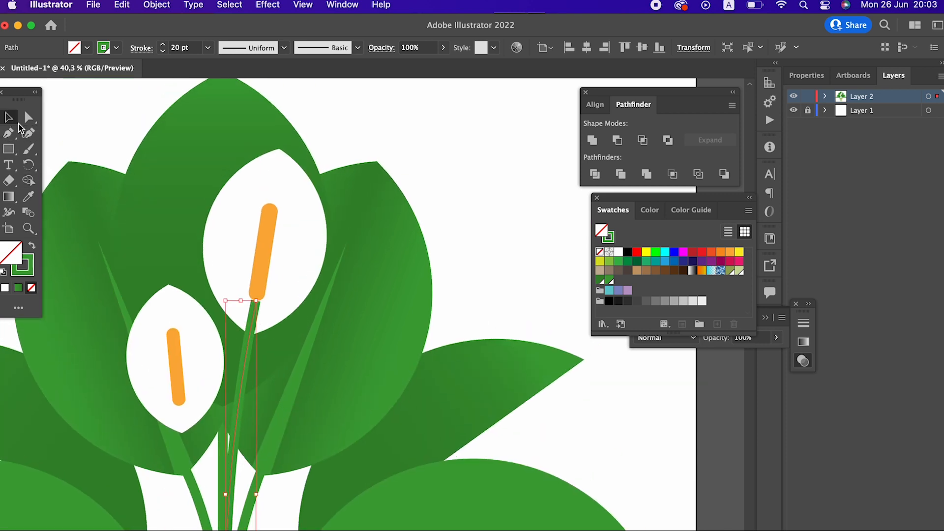
left_click(485, 291)
scroll(485, 291, "down", 3)
left_click(255, 293)
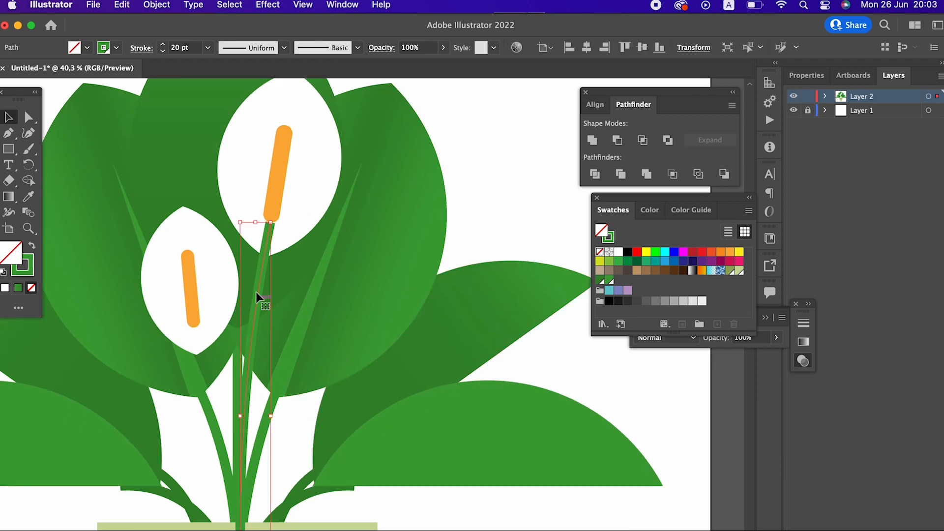
left_click(164, 52)
left_click(165, 52)
left_click(164, 52)
left_click(164, 52)
left_click(164, 53)
left_click(164, 52)
left_click(165, 52)
Step: Try a yellow-green fill on the large flower's stem, undo it and deselect the stem
left_click(597, 264)
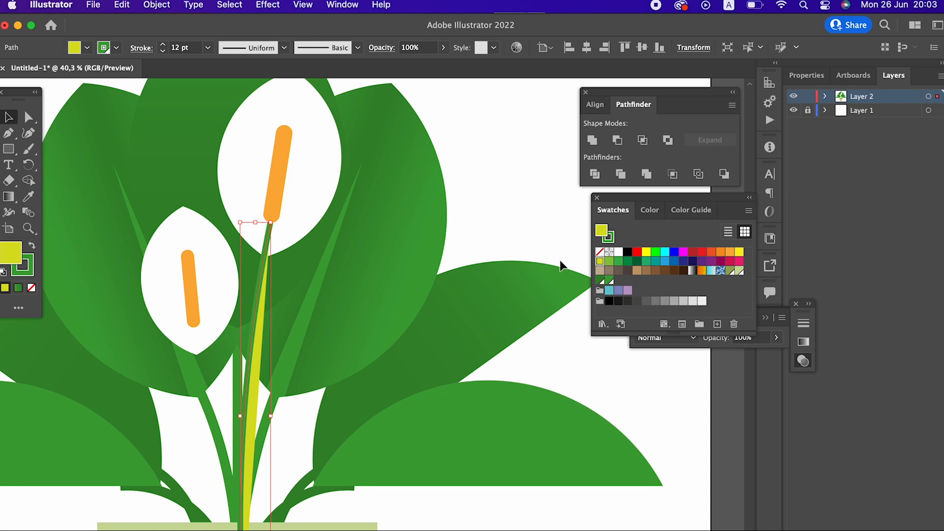
key("super+z")
left_click(557, 235)
Step: Draw a curved 12 pt green stem from the base of the small flower's orange bar down to the first stem's lower end in the pot
key("z")
left_click_drag(316, 232, 218, 319)
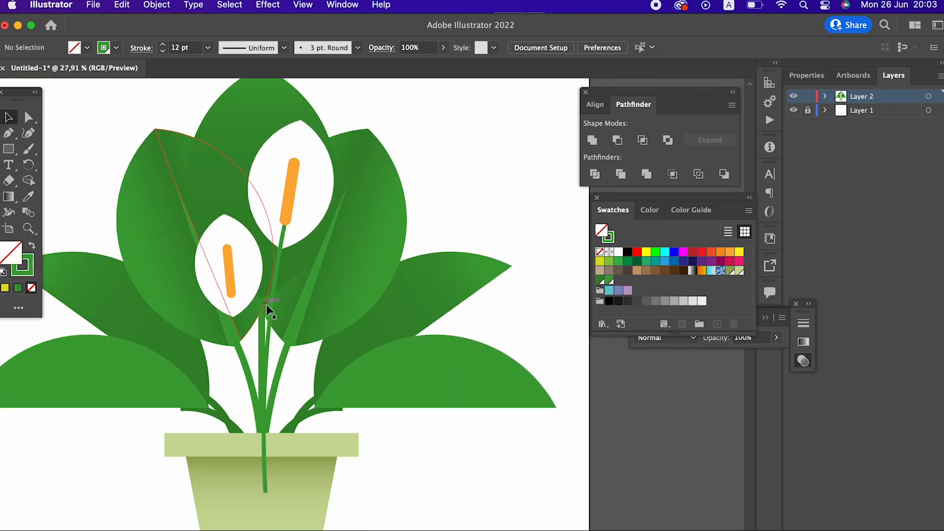
key("z")
left_click_drag(241, 368, 297, 392)
scroll(297, 392, "down", 1)
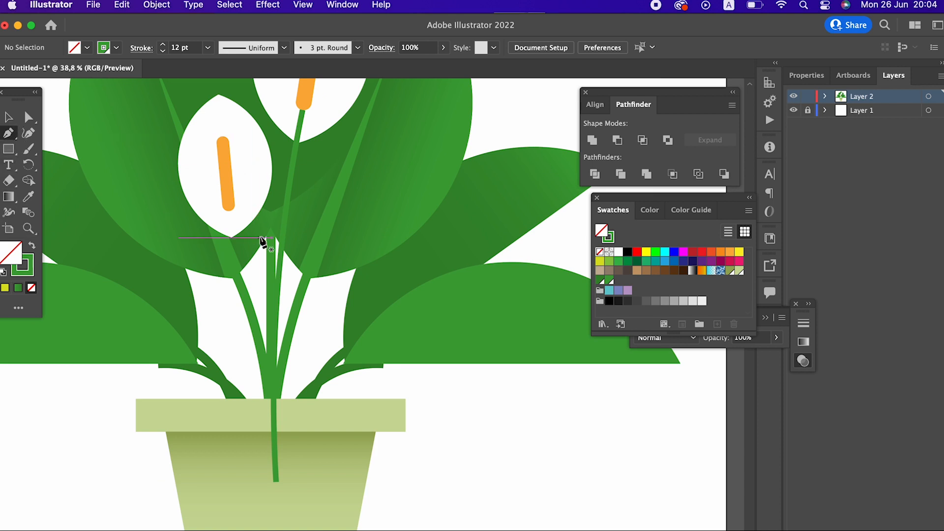
left_click(229, 211)
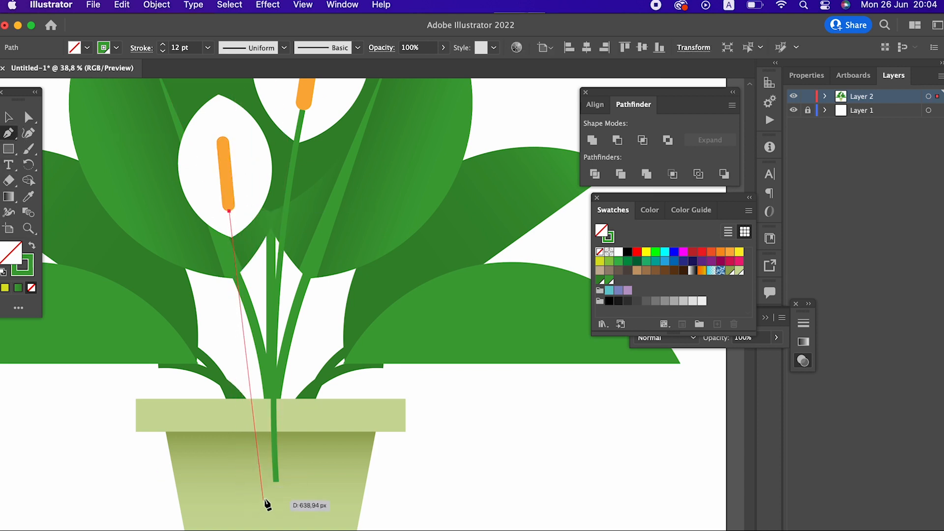
left_click_drag(276, 481, 265, 530)
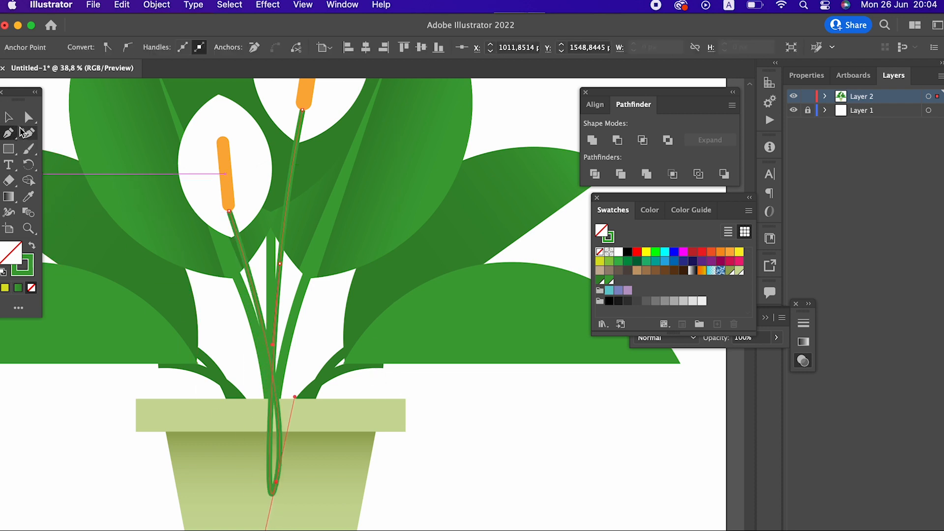
Step: Bring the pot's rim and tapered body to the front so they cover the lower ends of the stems
key("v")
left_click(466, 458)
scroll(472, 418, "down", 3)
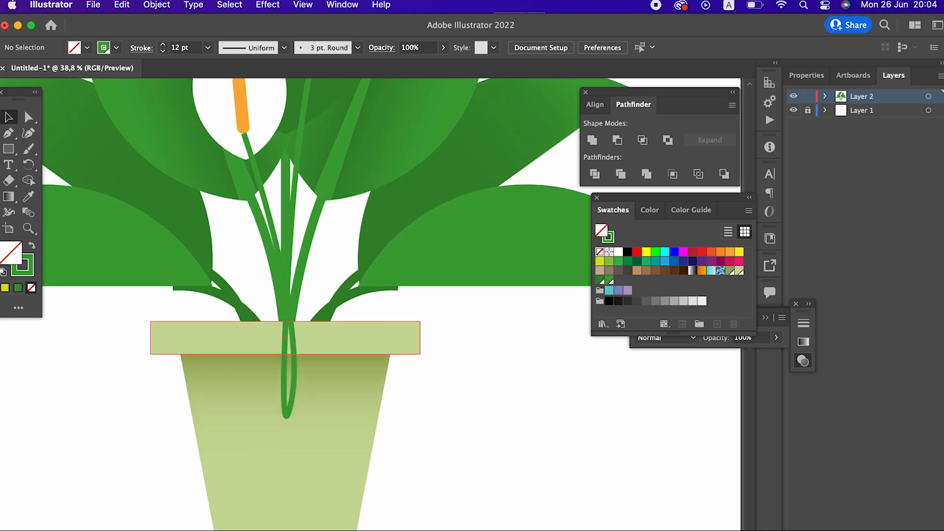
left_click(351, 406)
left_click(156, 5)
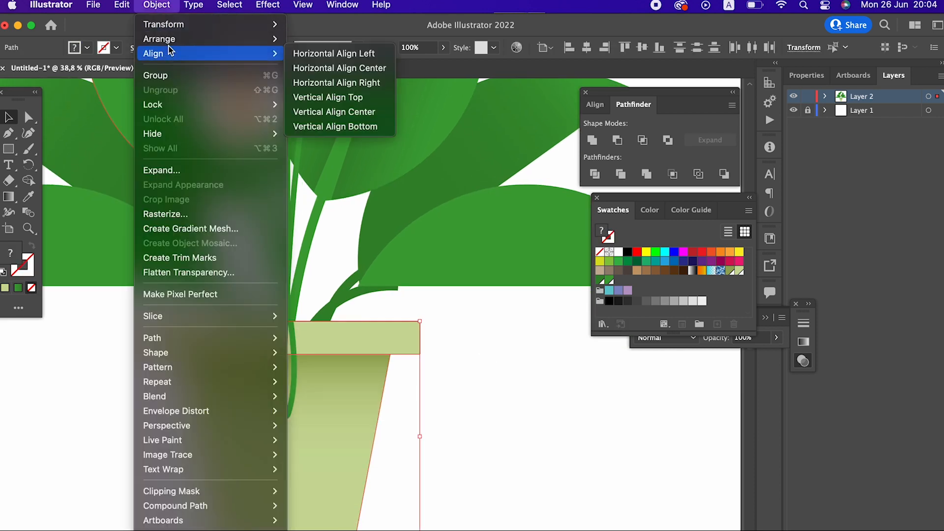
mouse_move(232, 39)
left_click(393, 40)
left_click(515, 395)
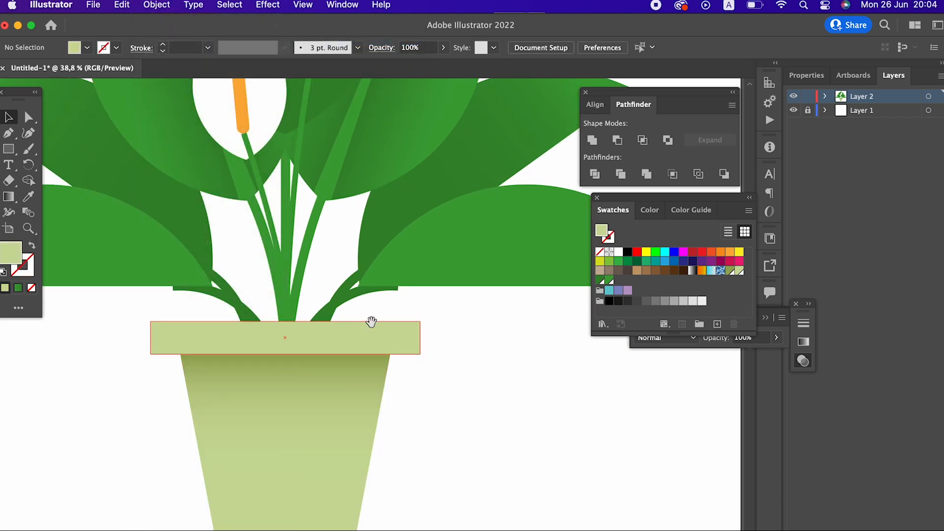
Step: Expand the fill and stroke of all the leaf and flower stems into shapes
scroll(374, 324, "up", 4)
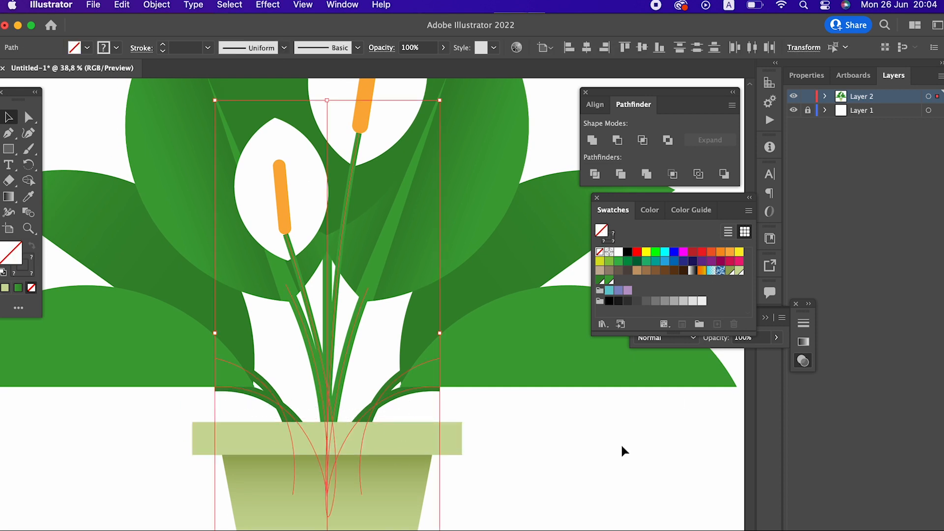
left_click(157, 6)
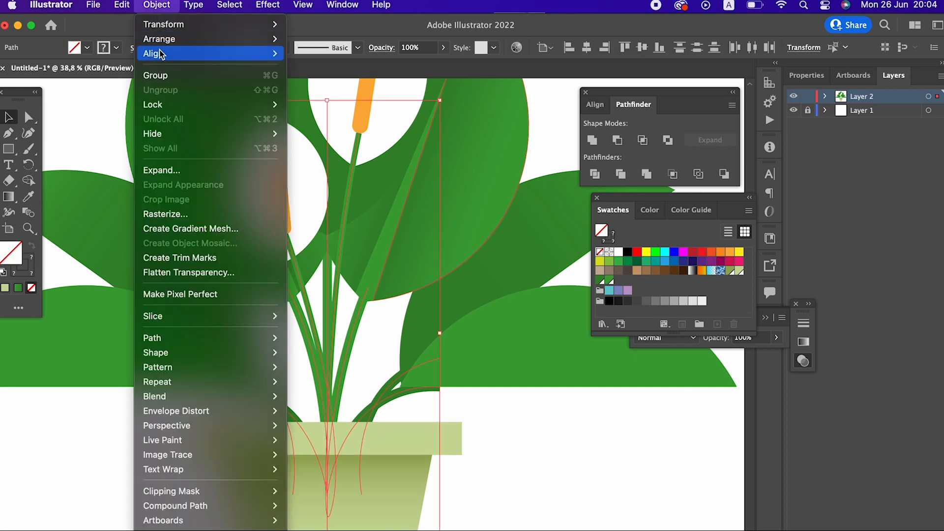
left_click(177, 171)
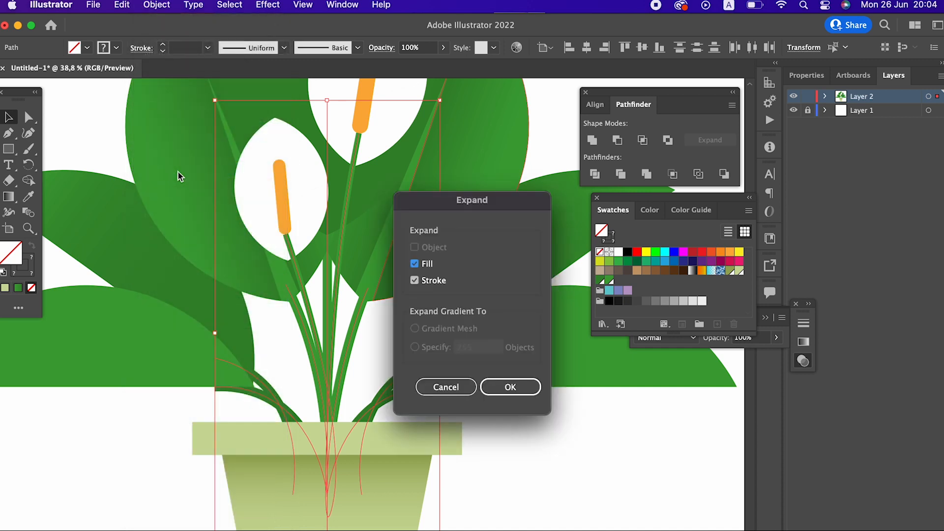
left_click(510, 386)
left_click(536, 466)
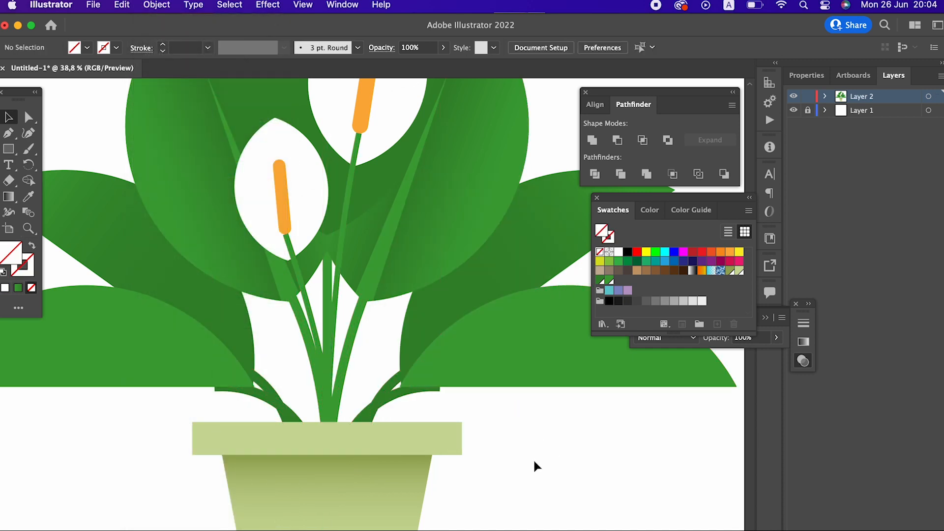
Step: Group all the leaves, flowers and stems together, leaving out the pot
left_click_drag(532, 429, 493, 477)
key("z")
left_click_drag(495, 376, 270, 333)
left_click_drag(316, 362, 164, 309)
left_click_drag(298, 310, 401, 388)
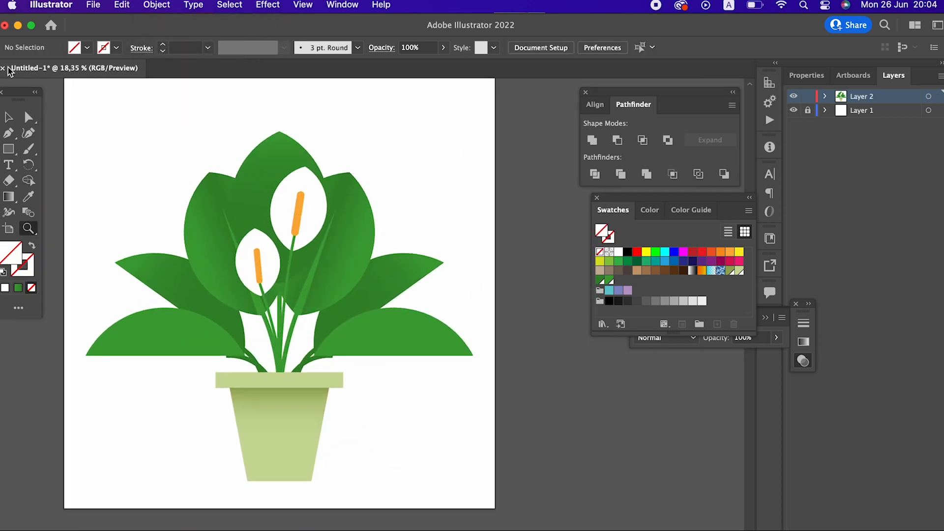
key("v")
left_click_drag(446, 449, 87, 139)
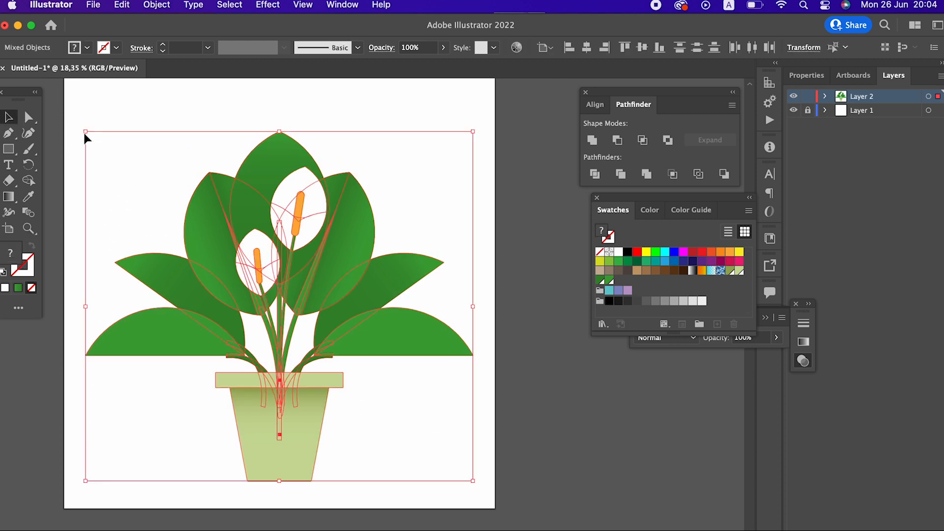
left_click_drag(487, 362, 90, 139)
left_click(157, 5)
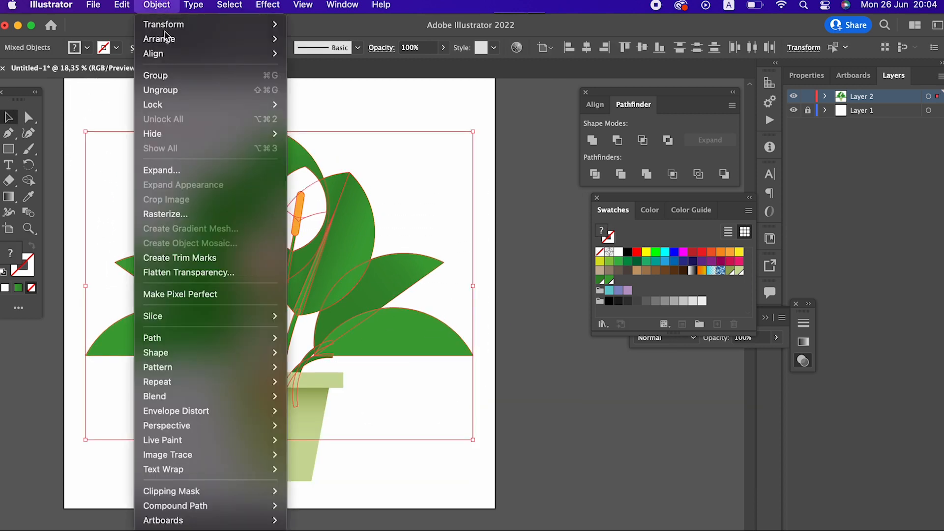
left_click(177, 73)
left_click(444, 472)
left_click(243, 362)
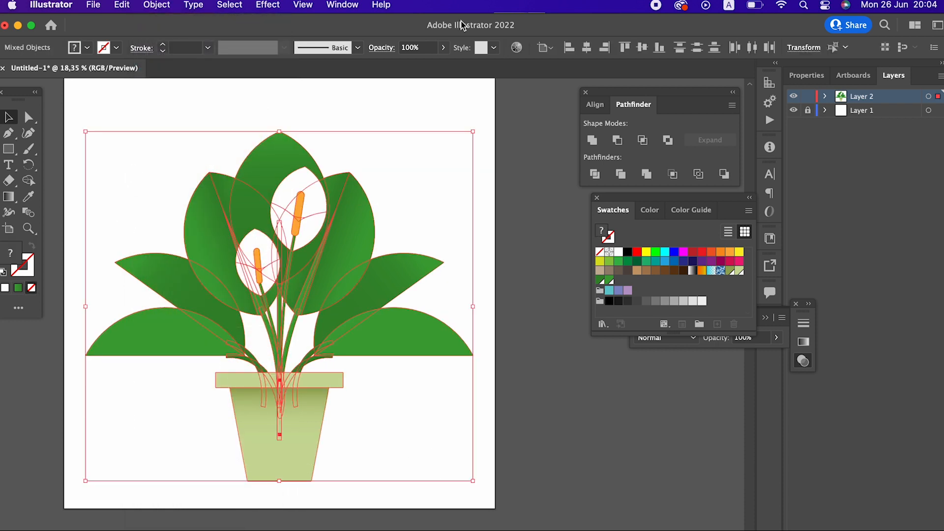
left_click(436, 452)
left_click(185, 219)
scroll(185, 219, "up", 3)
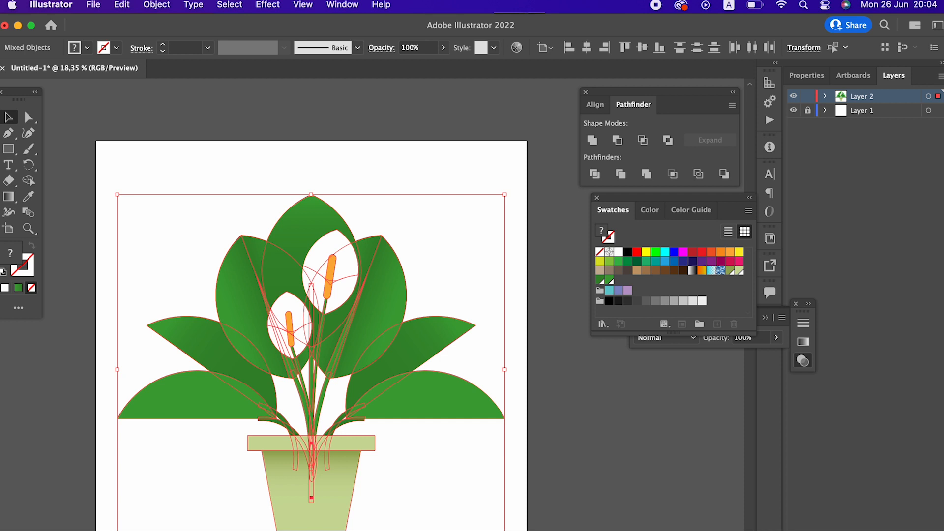
left_click(481, 194)
Step: Move the tip anchor point of the tall central back leaf upward and slightly to the right
left_click(29, 117)
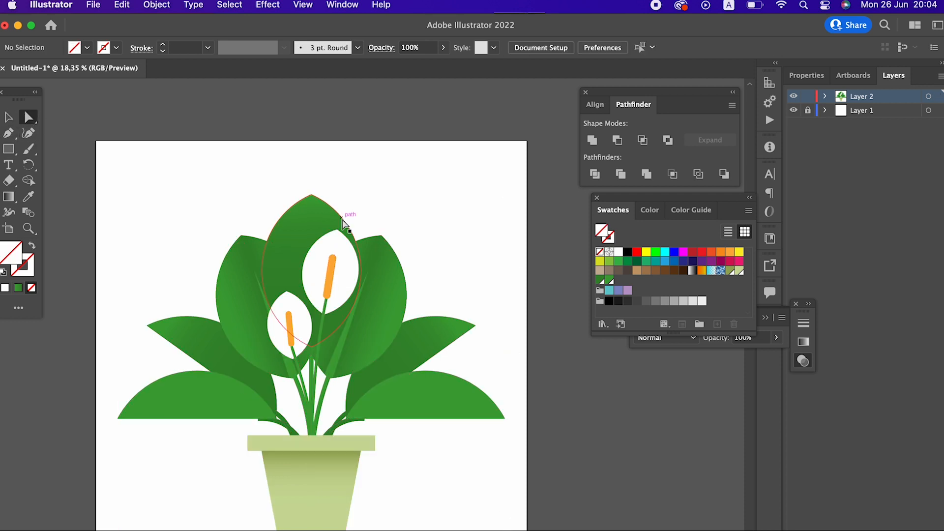
left_click(344, 224)
left_click_drag(311, 196, 384, 170)
left_click(10, 117)
left_click(476, 286)
Step: Select the whole potted plant and scale it down from its lower corner to leave more margin on the artboard
scroll(476, 287, "down", 5)
scroll(476, 286, "right", 3)
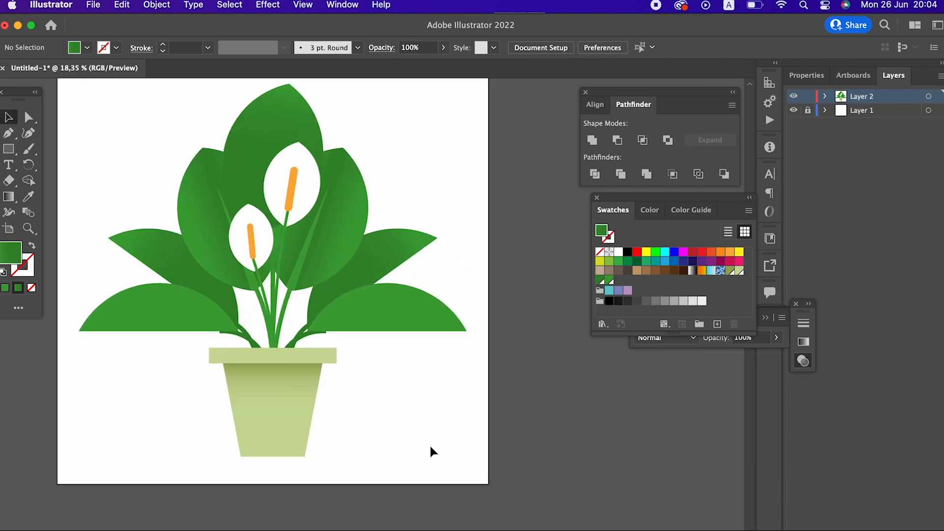
key("super+a")
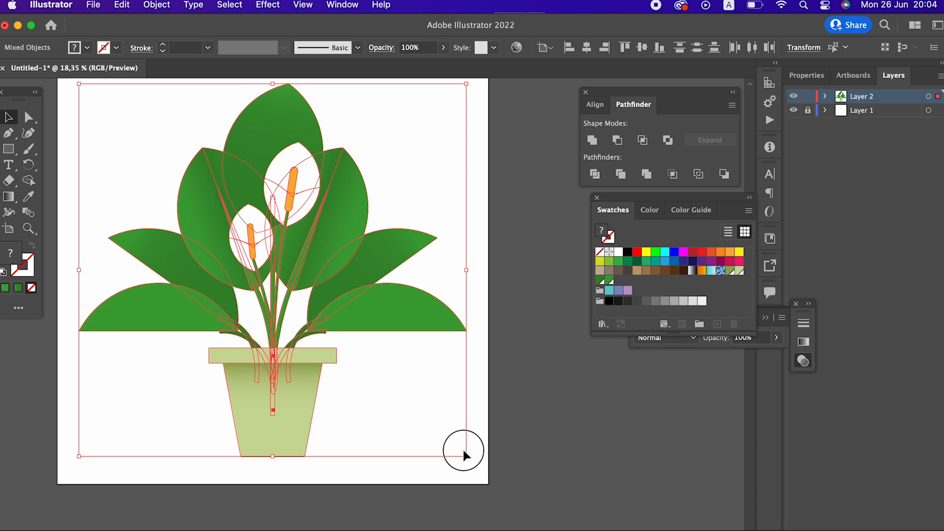
left_click_drag(467, 456, 422, 419)
left_click(508, 426)
left_click_drag(519, 359, 658, 455)
Step: Try to centre the plant group and the separate pot shapes vertically
key("super+a")
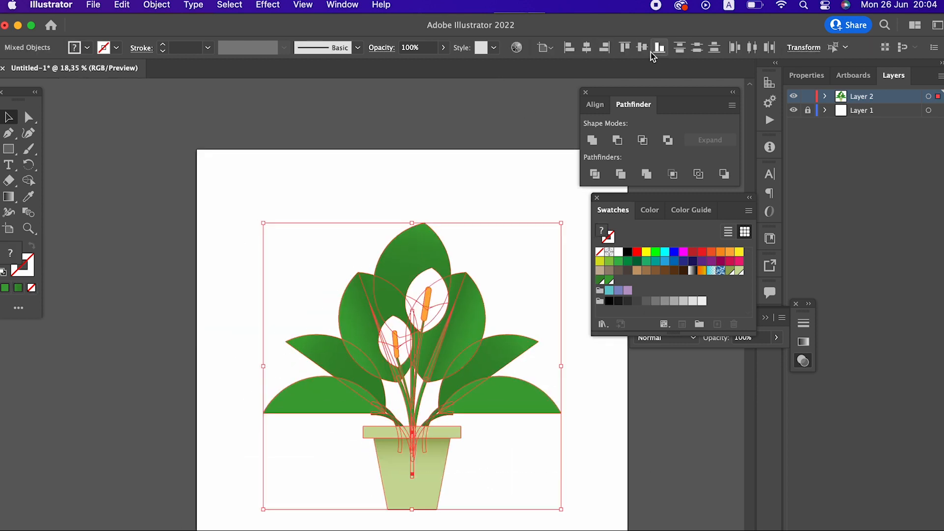
left_click(642, 48)
left_click(522, 449)
left_click_drag(519, 407, 573, 441)
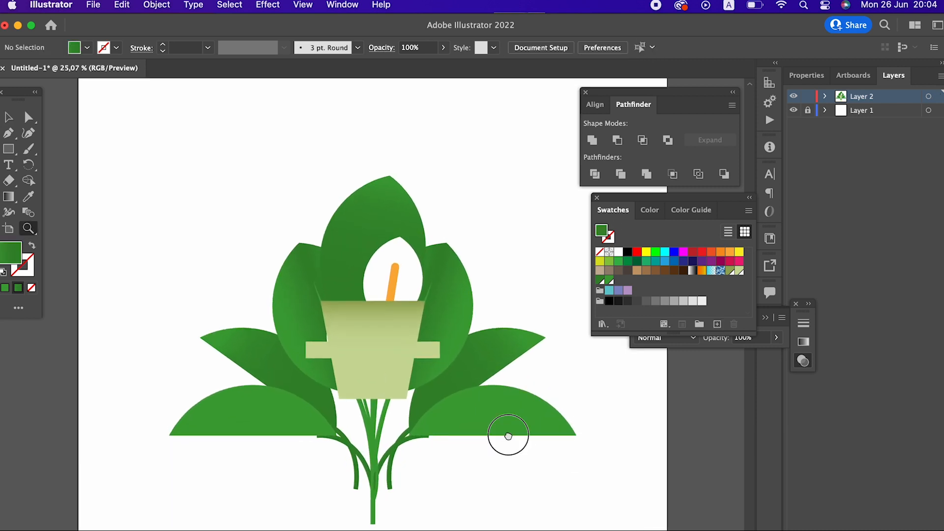
Step: Group the plant and pot together and centre the group horizontally and vertically on the artboard
key("super+a")
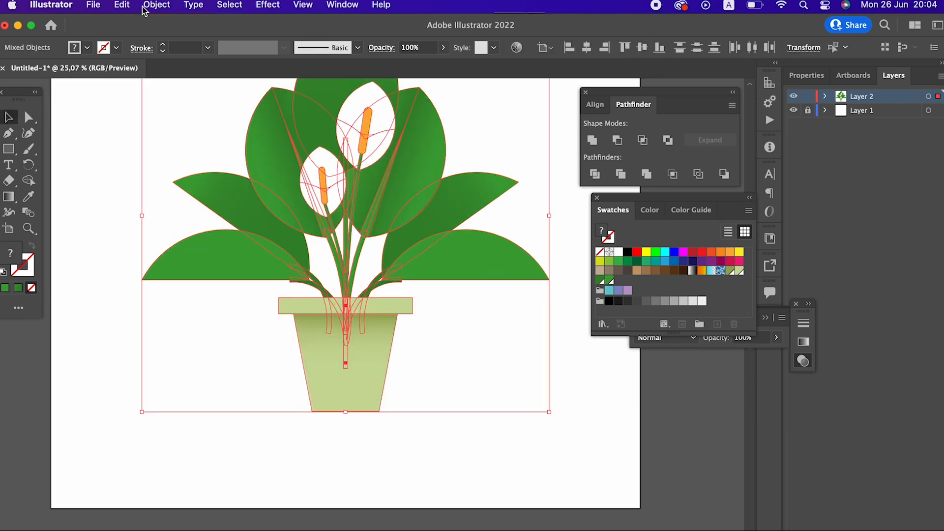
left_click(156, 5)
left_click(170, 78)
left_click(586, 48)
left_click(587, 48)
left_click(642, 48)
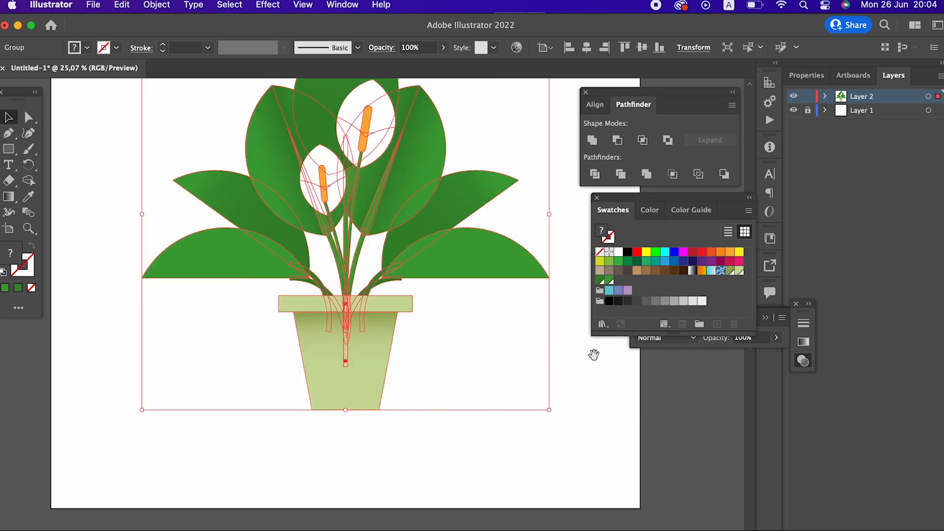
left_click_drag(594, 354, 625, 488)
left_click(636, 485)
key("z")
left_click_drag(482, 416, 525, 436)
left_click_drag(525, 436, 500, 432)
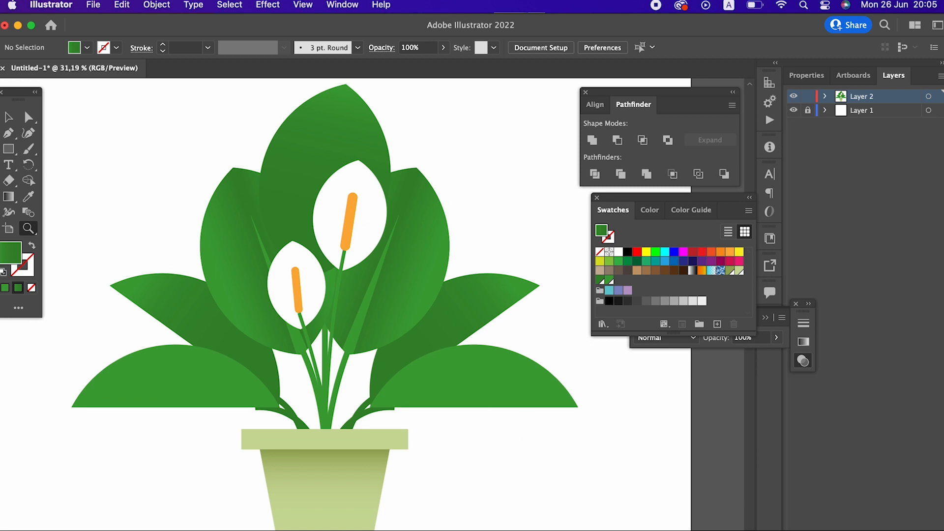